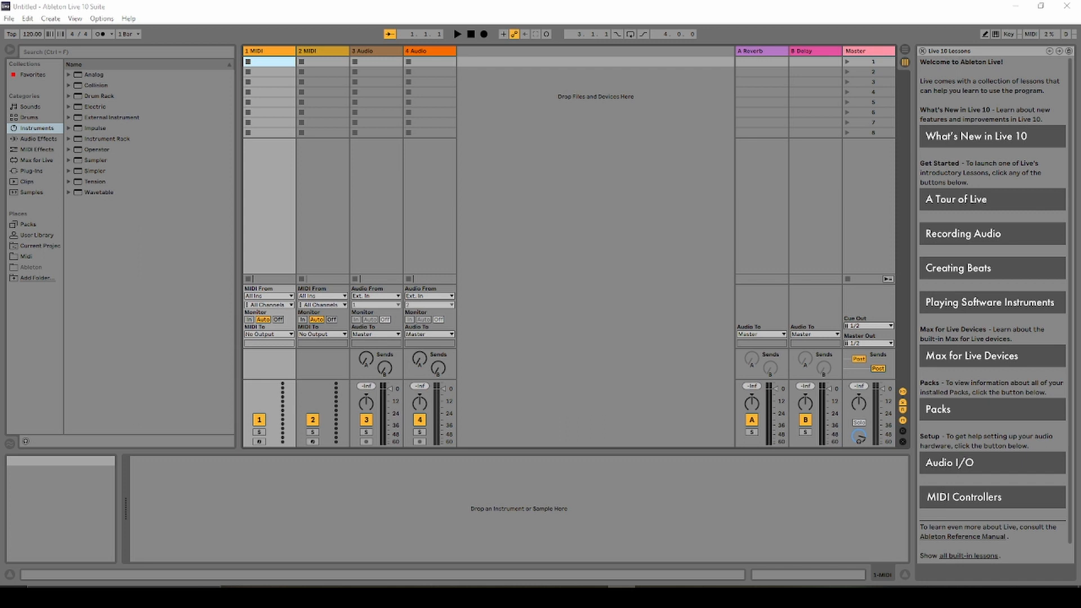
Clear the clip selection and switch from Session View to the Arrangement timeline.
left_click(501, 207)
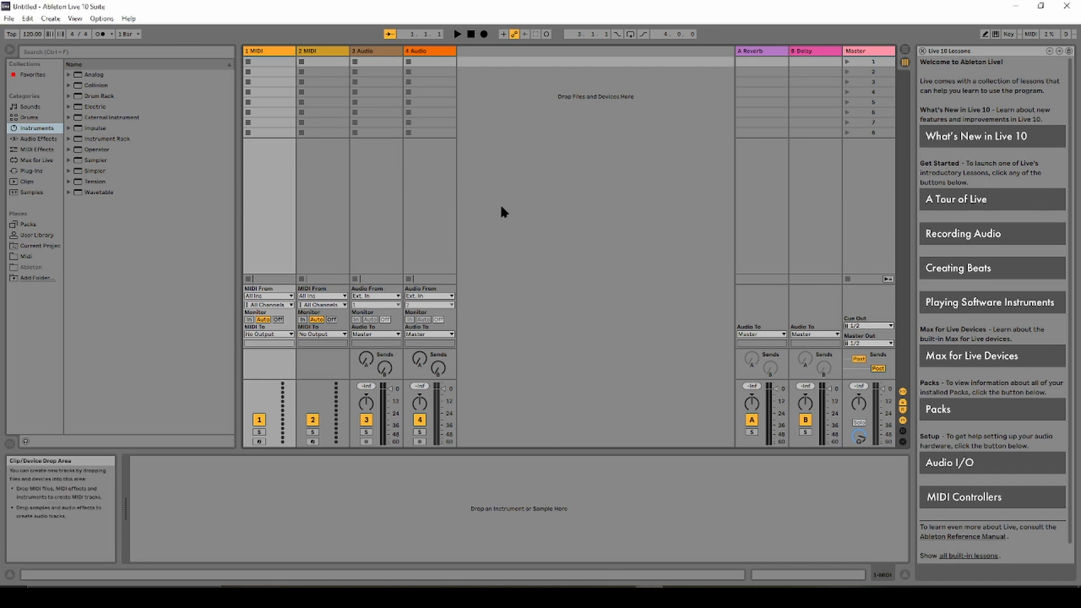
key("Tab")
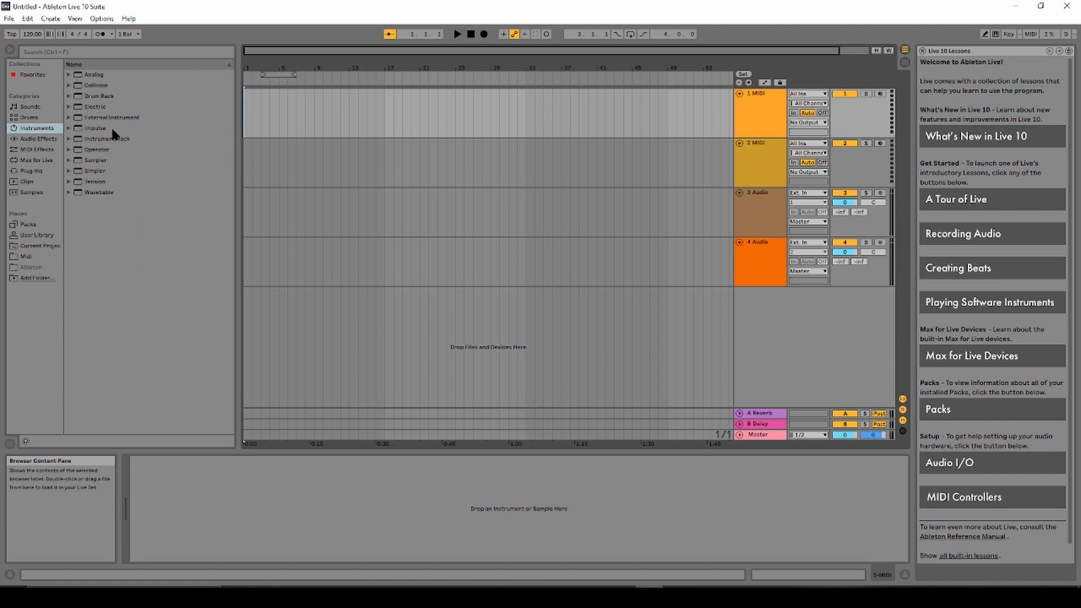
Drag the Reaktor 6 VST plug-in from the browser onto the 1 MIDI track.
left_click(33, 149)
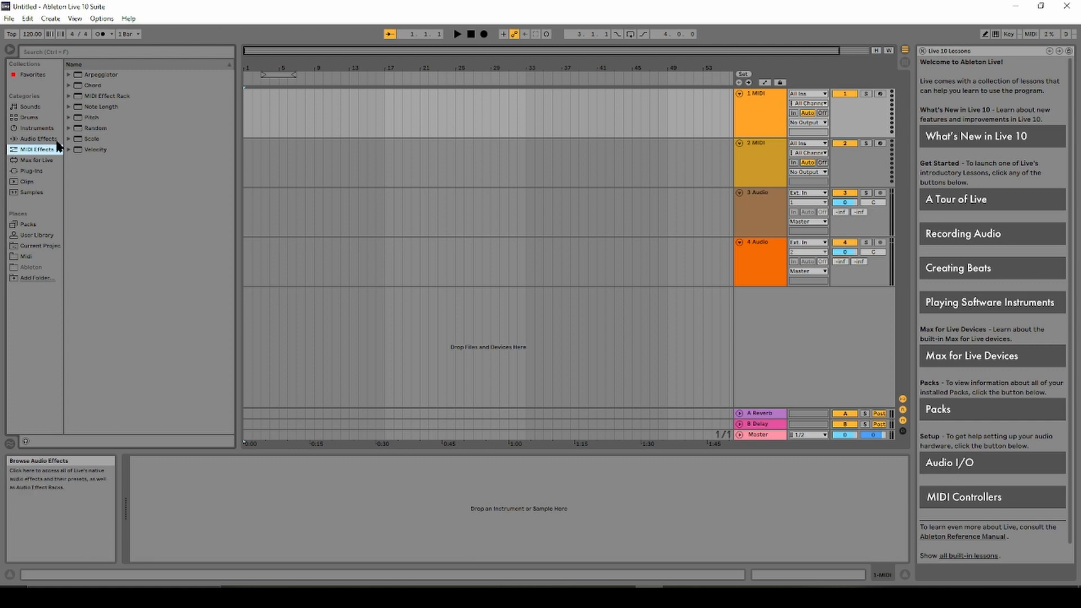
left_click(31, 173)
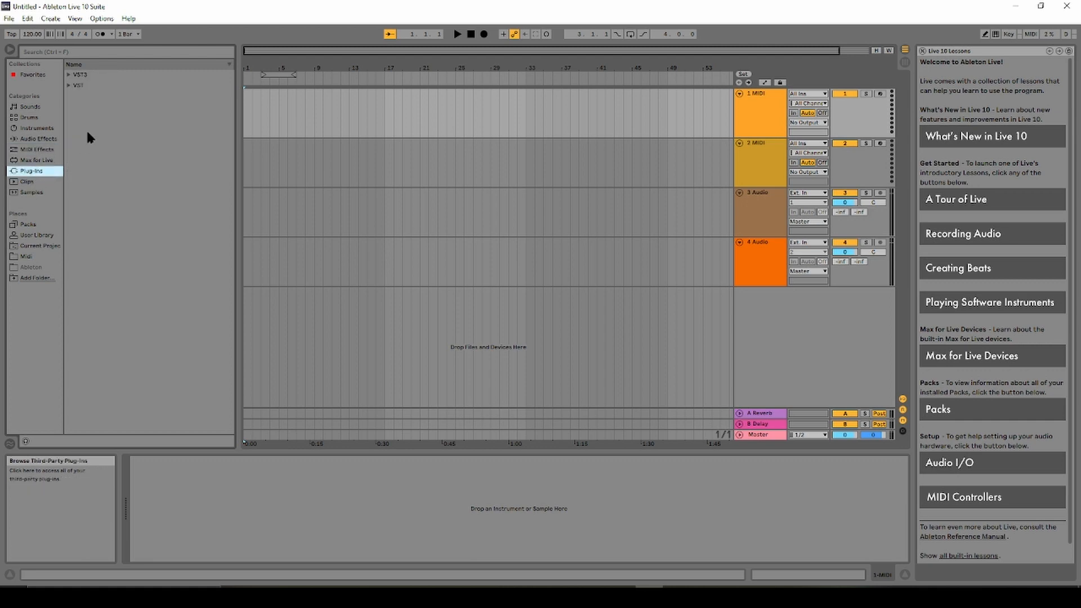
left_click(67, 74)
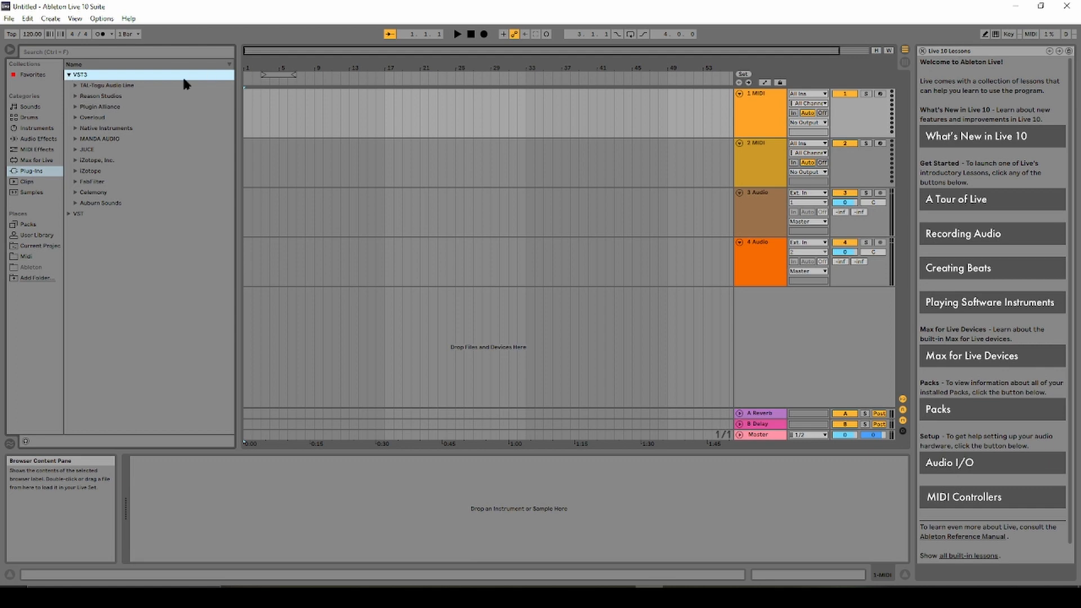
left_click(66, 213)
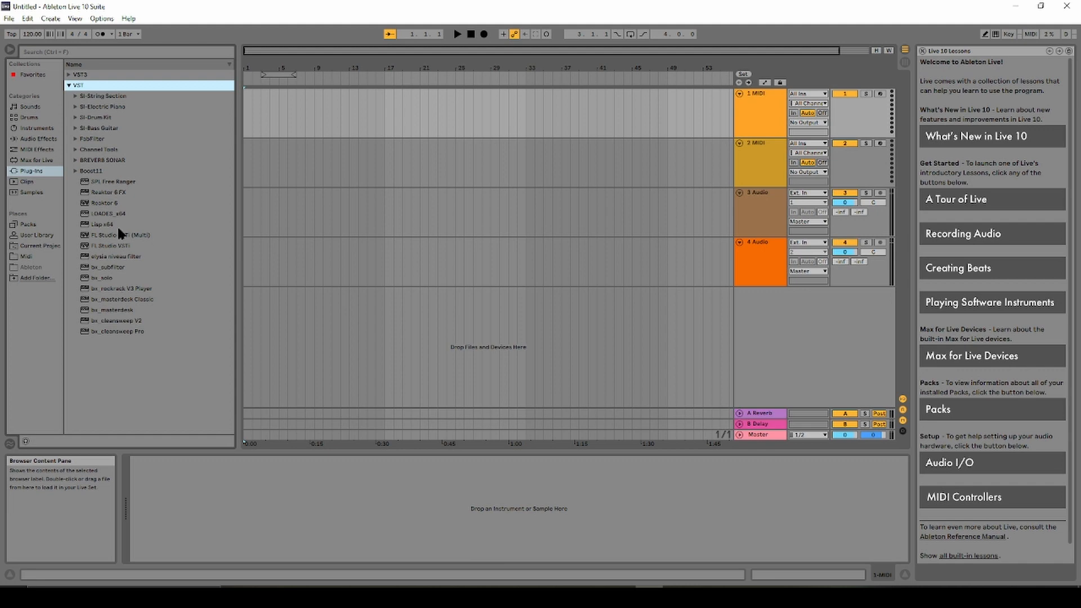
left_click(105, 204)
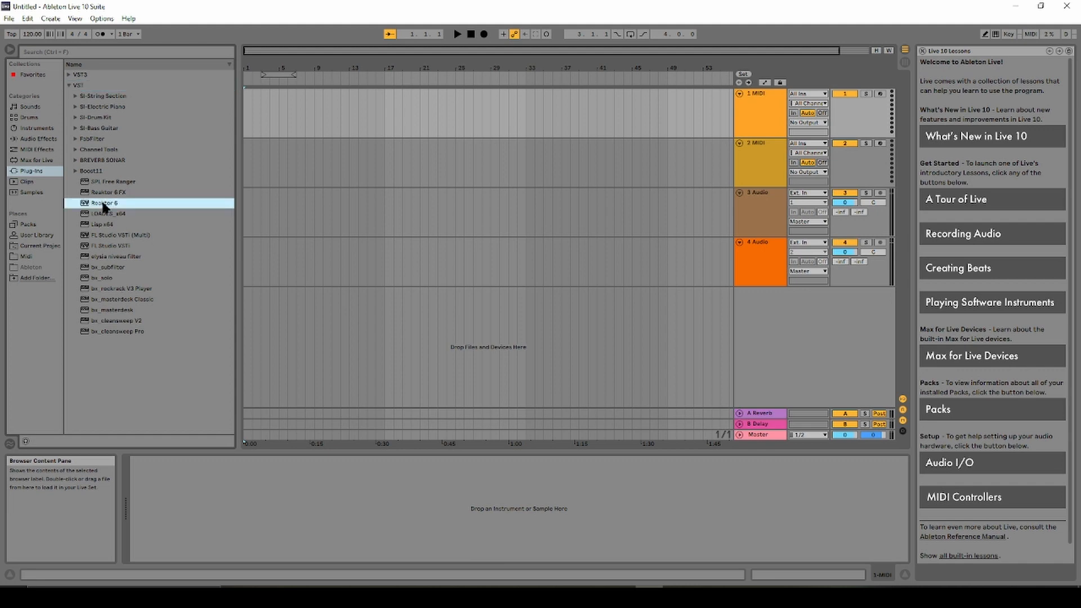
left_click_drag(105, 208, 403, 115)
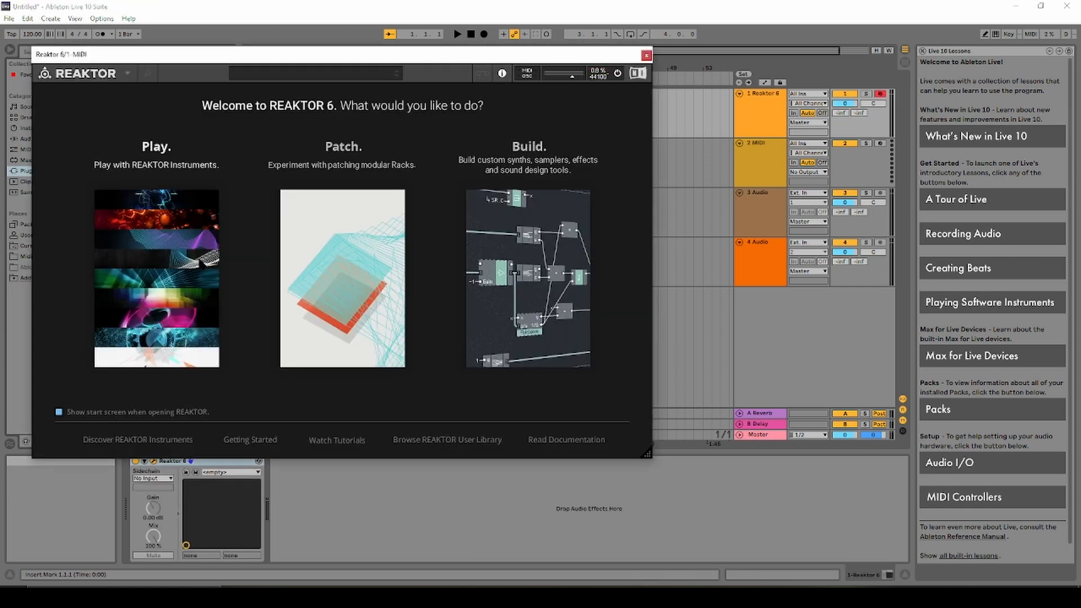
Load the Exx ensemble in Reaktor 6, adjust the track volume, and move the plug-in window.
left_click(197, 255)
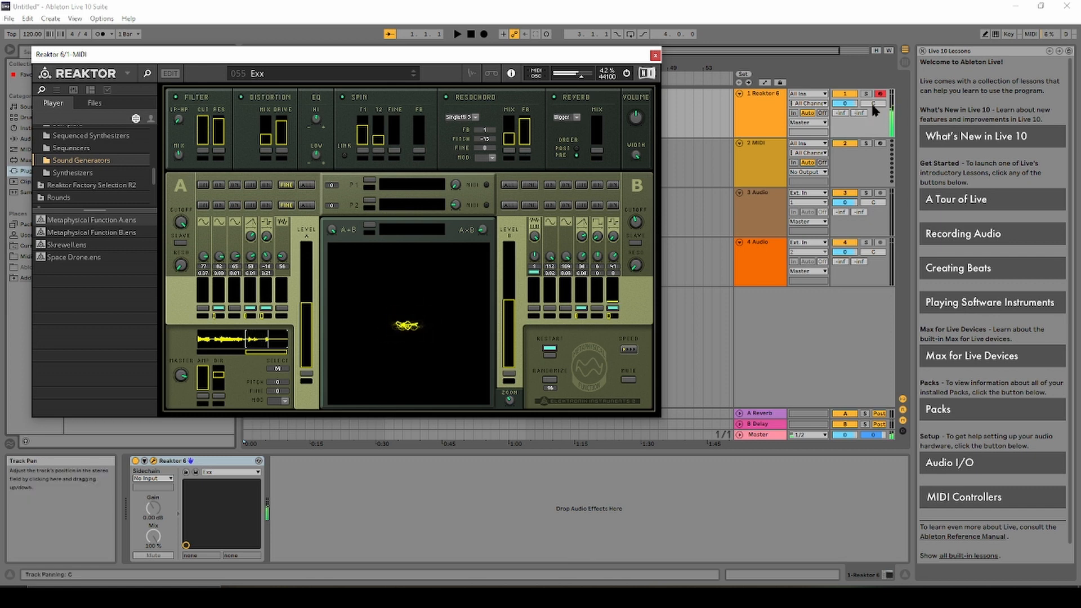
left_click_drag(854, 109, 845, 111)
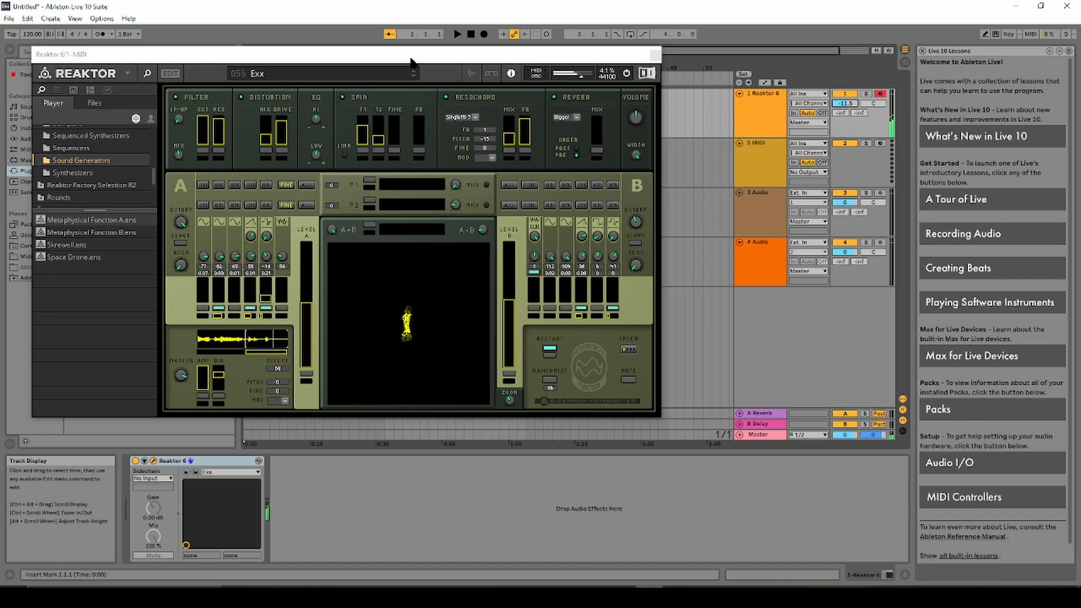
left_click_drag(412, 60, 730, 80)
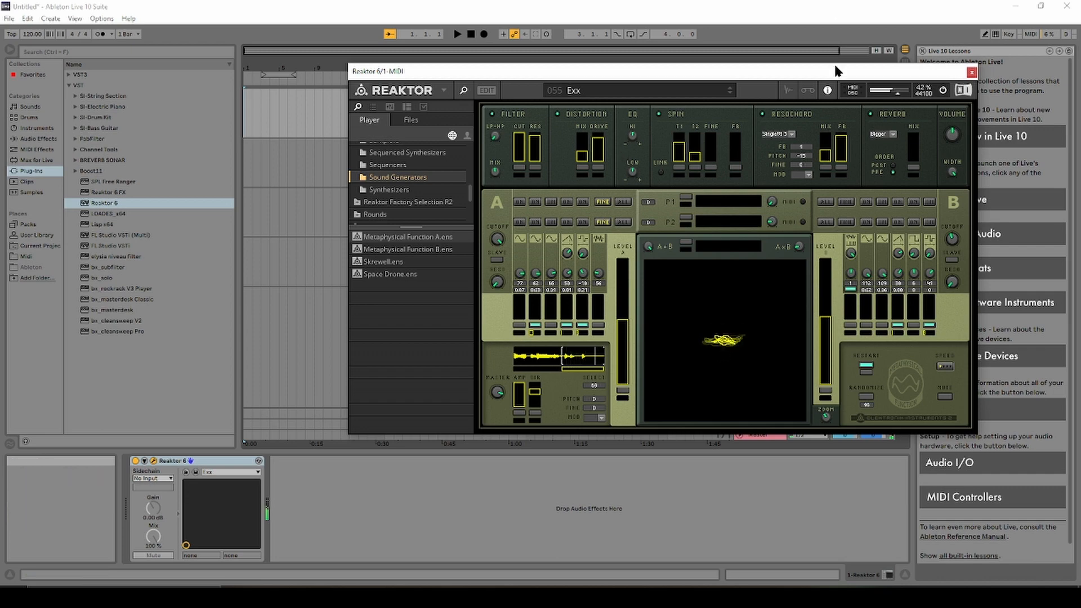
left_click_drag(836, 70, 568, 87)
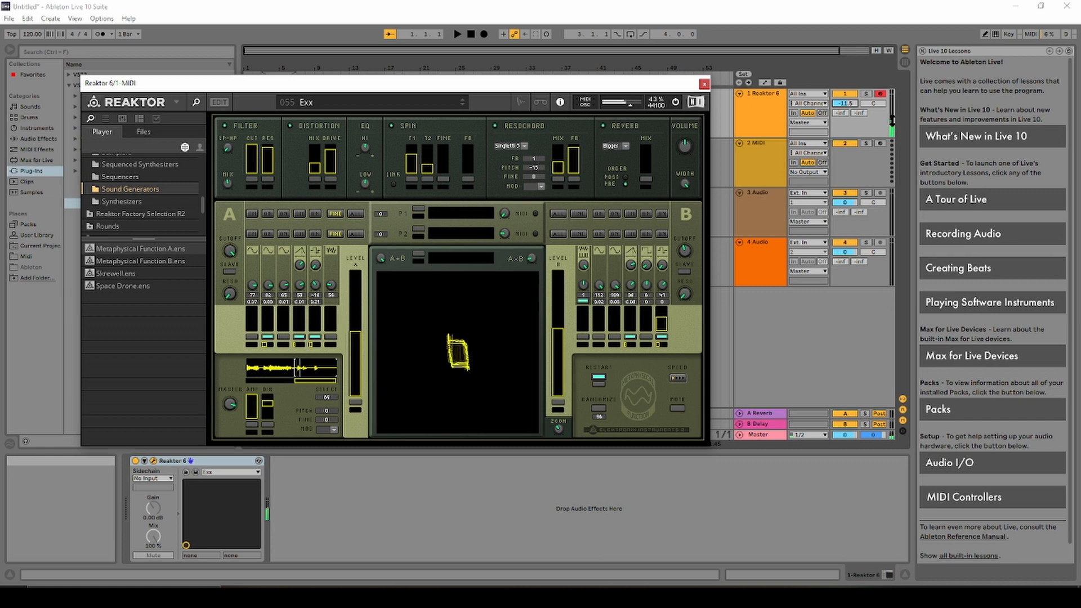
Shorten the Reaktor track, set its volume to about -9.7 dB, and move the window down.
mouse_move(893, 120)
left_mouse_down()
mouse_move(892, 102)
mouse_move(892, 130)
left_mouse_up()
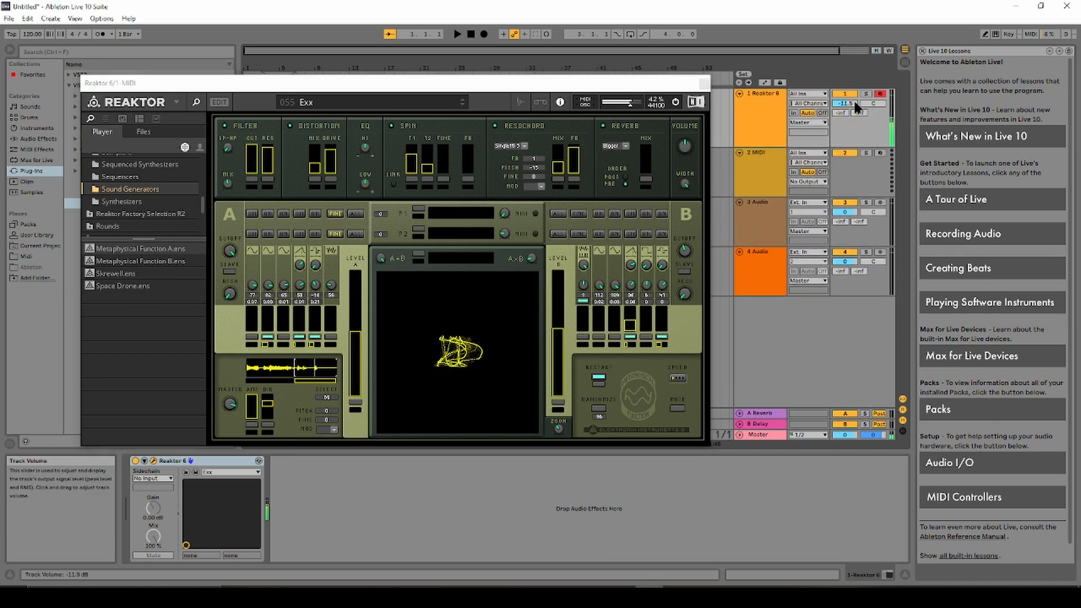
left_click_drag(846, 103, 845, 99)
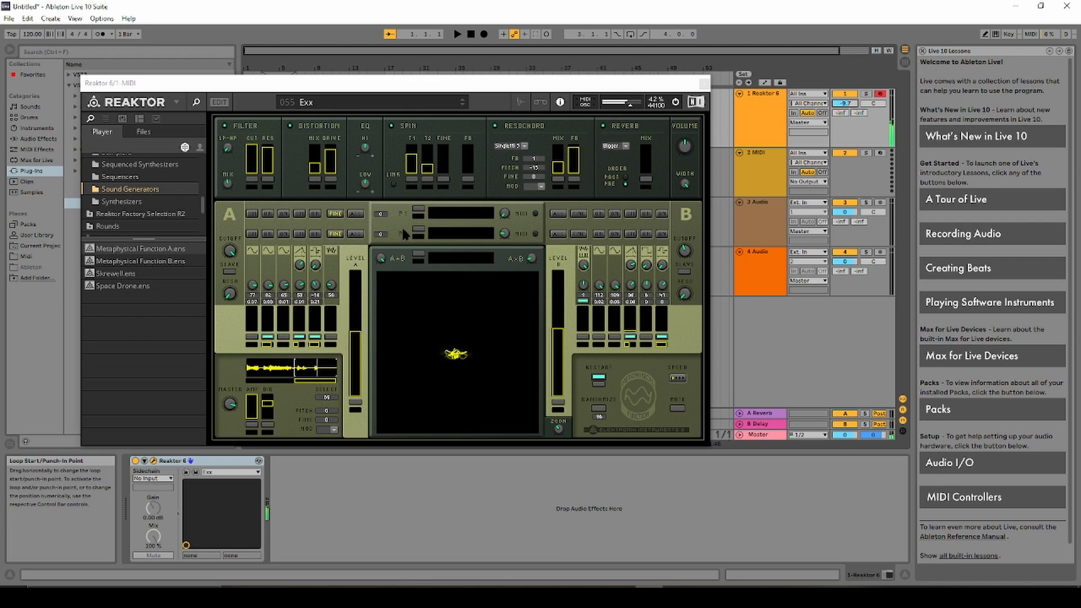
left_click_drag(396, 86, 495, 310)
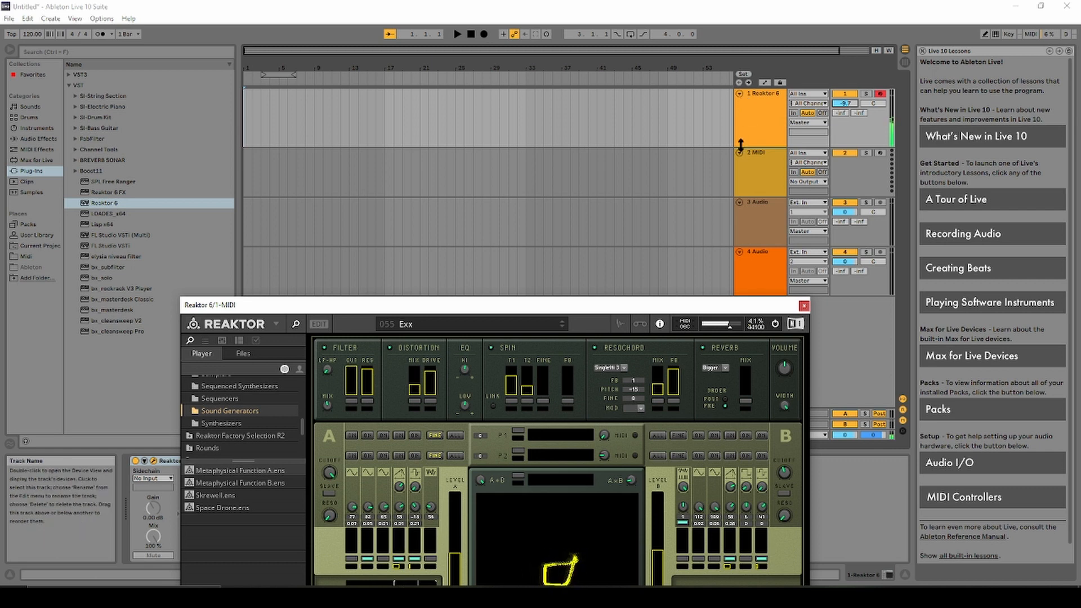
Delete the 2 MIDI track and the extra audio track, then reselect the Reaktor 6 track.
left_click(742, 183)
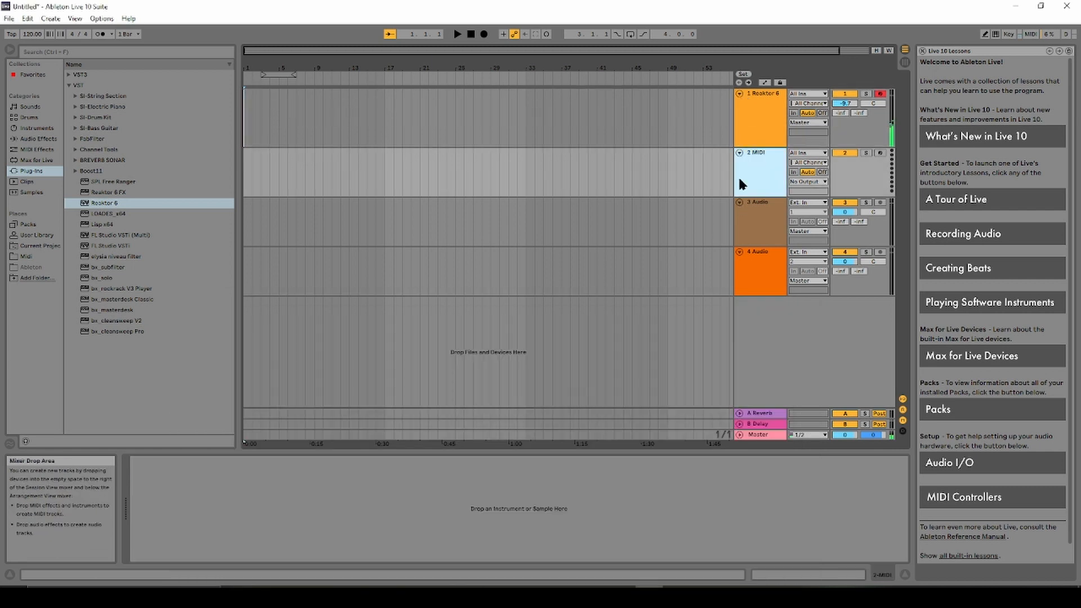
key("Delete")
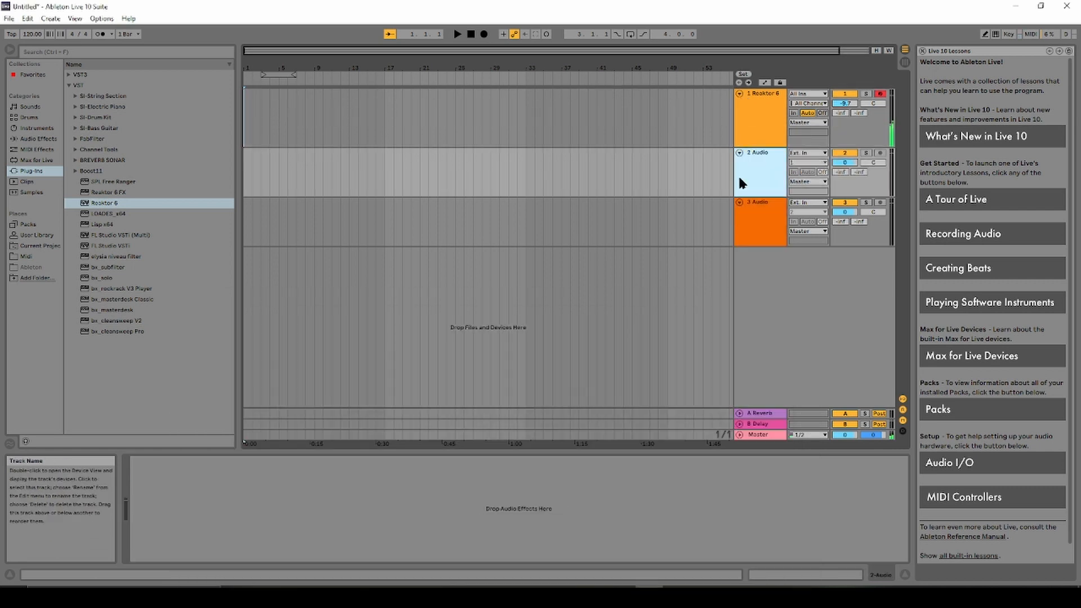
key("Delete")
left_click(741, 123)
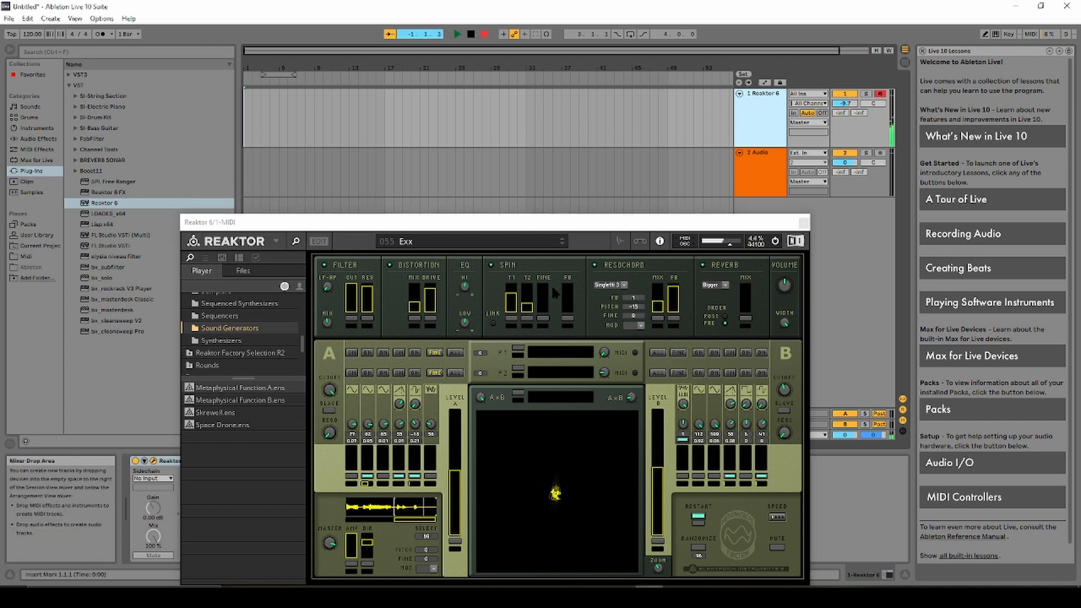
left_click(483, 33)
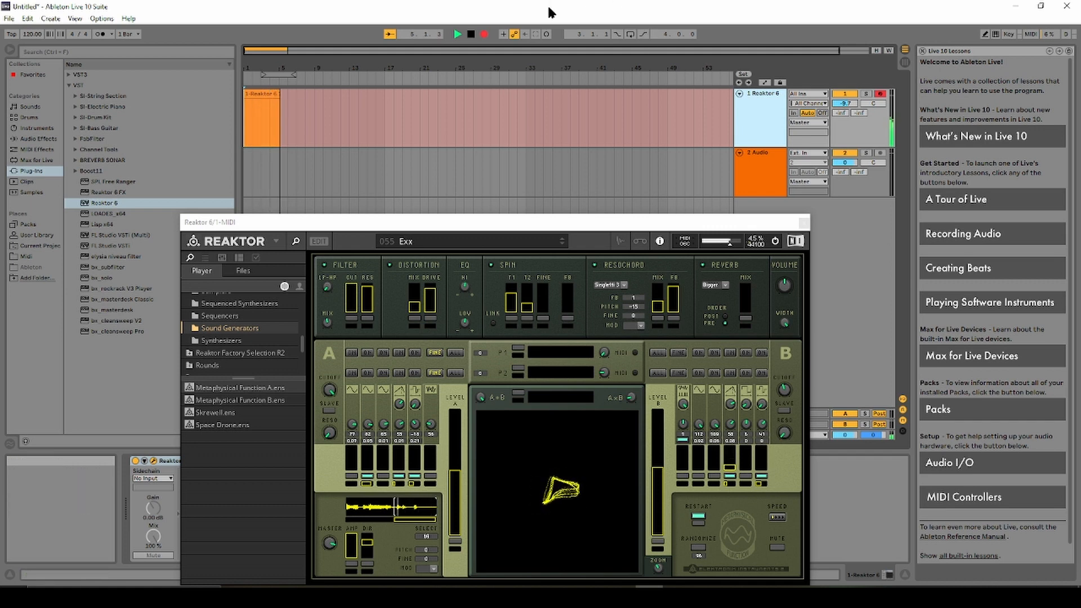
left_click(471, 34)
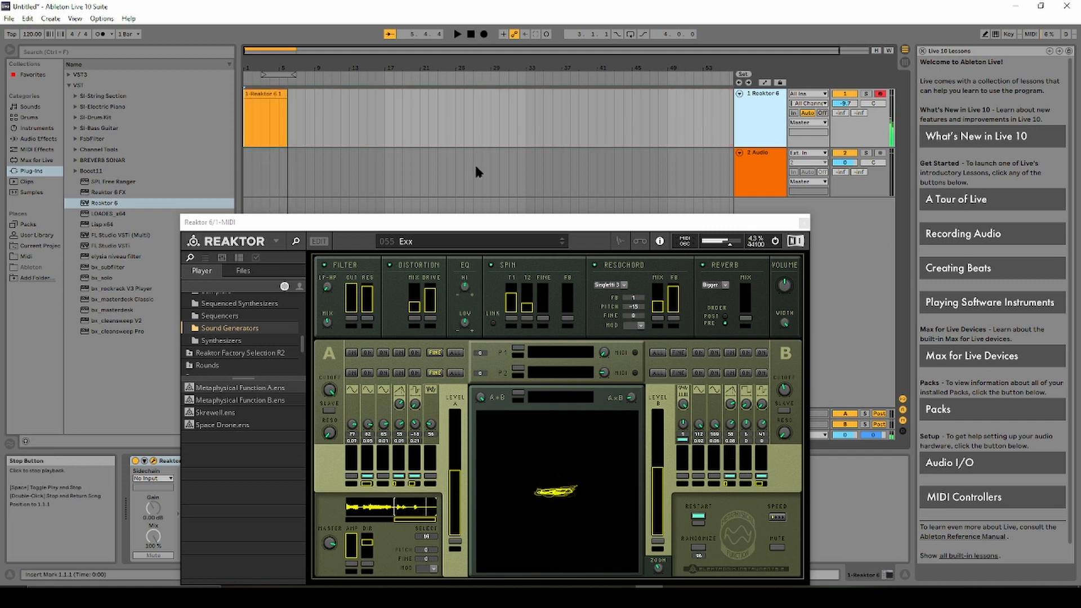
left_click(269, 117)
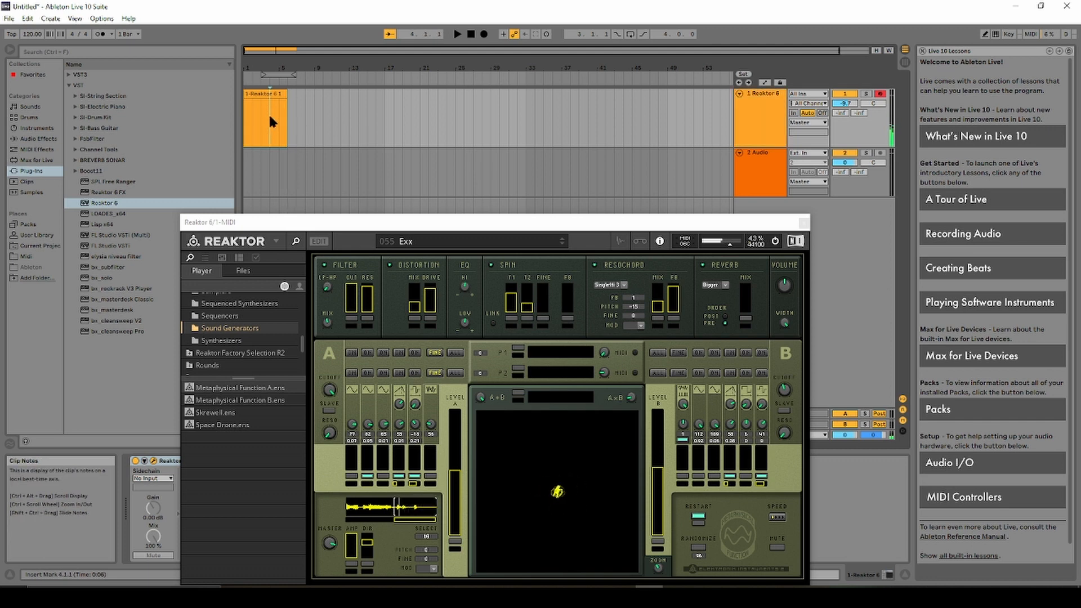
left_click(271, 95)
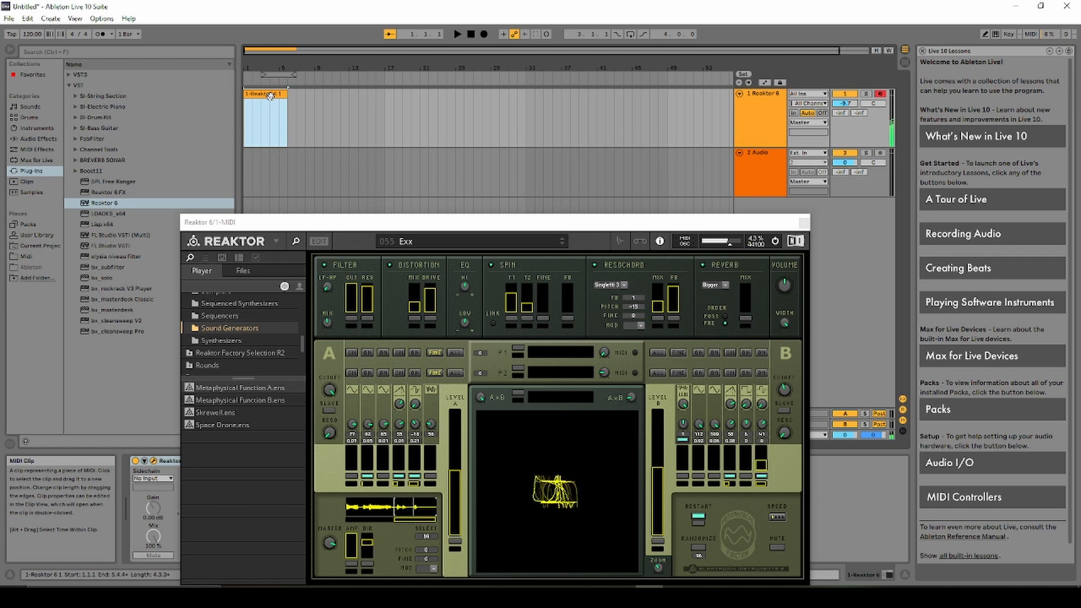
key("Delete")
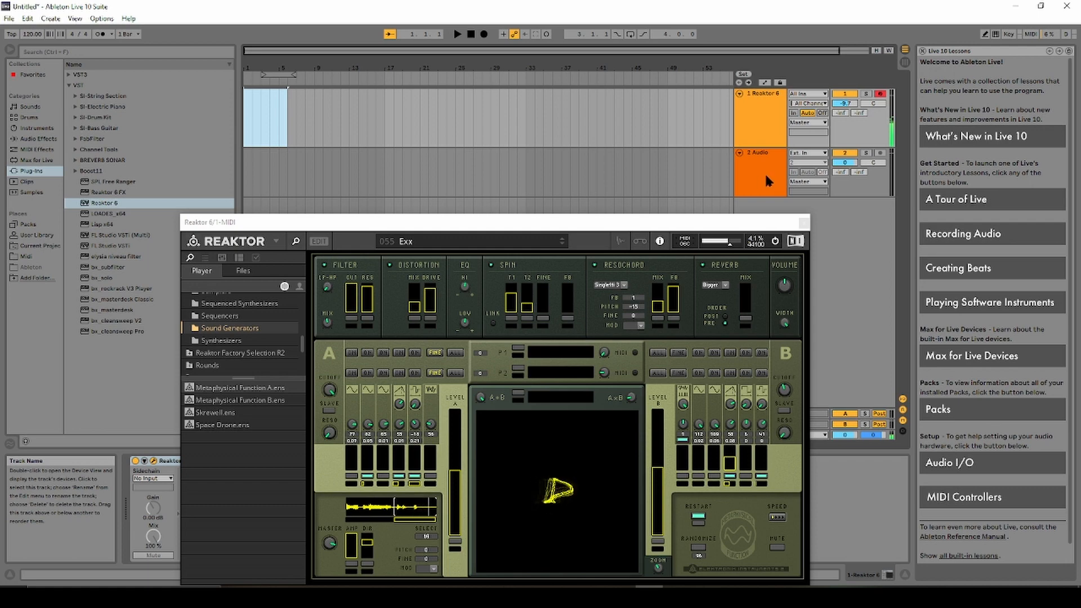
Route Reaktor 6's output to 2-Audio, lower its volume, and arm 2 Audio instead of Reaktor.
left_click_drag(710, 224, 585, 184)
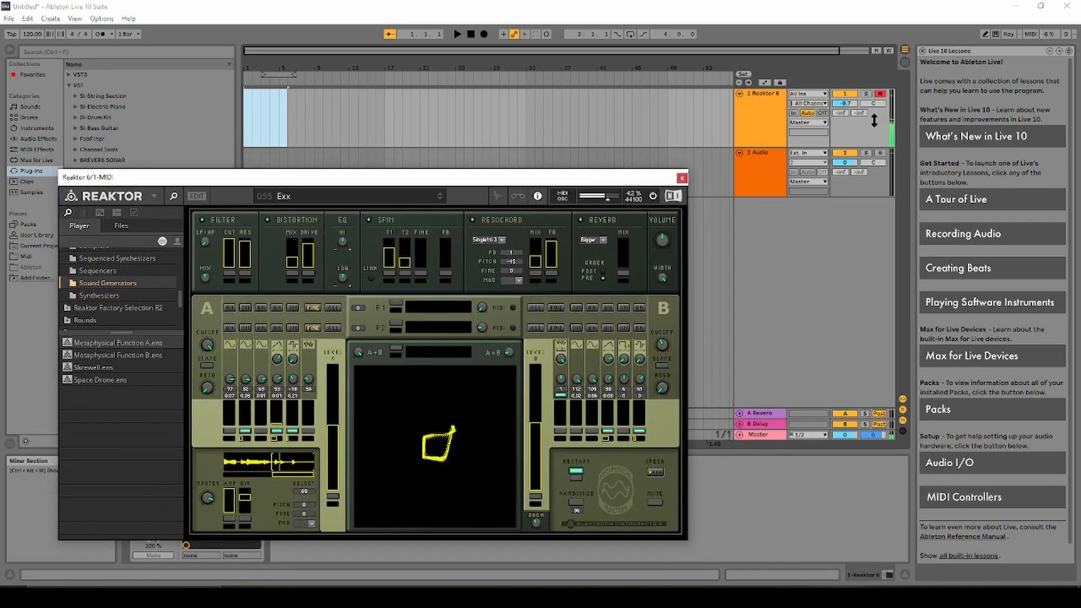
mouse_move(848, 103)
left_mouse_down()
mouse_move(848, 69)
mouse_move(847, 121)
left_mouse_up()
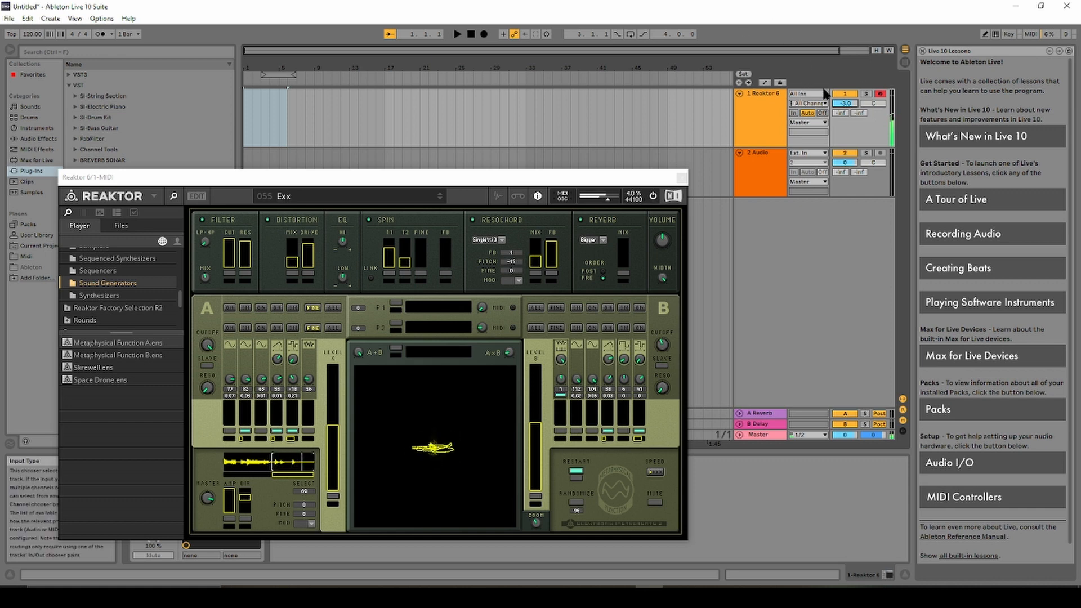
left_click(809, 122)
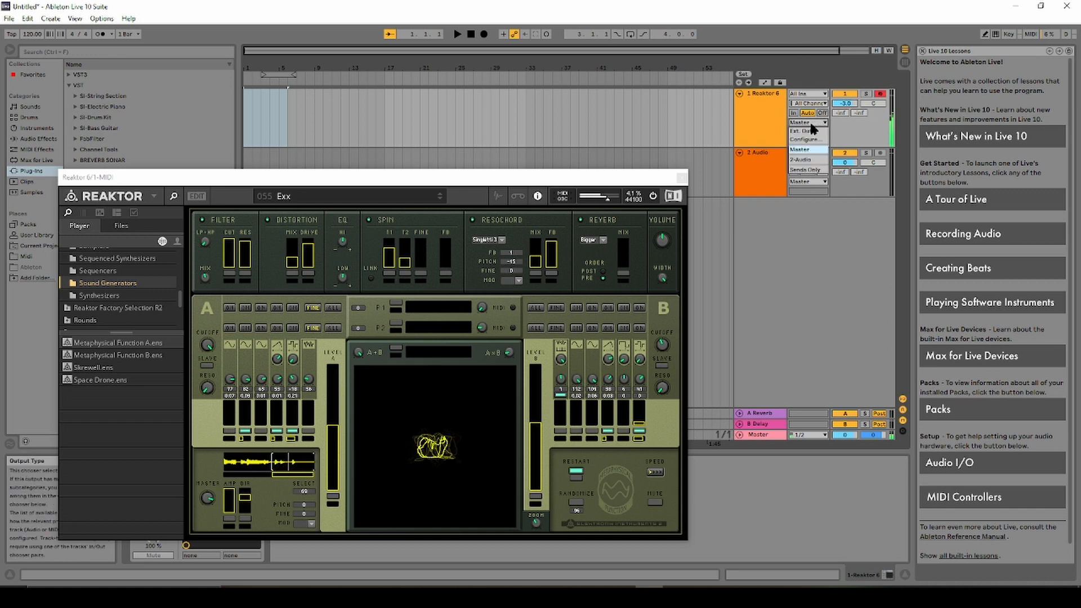
left_click(796, 159)
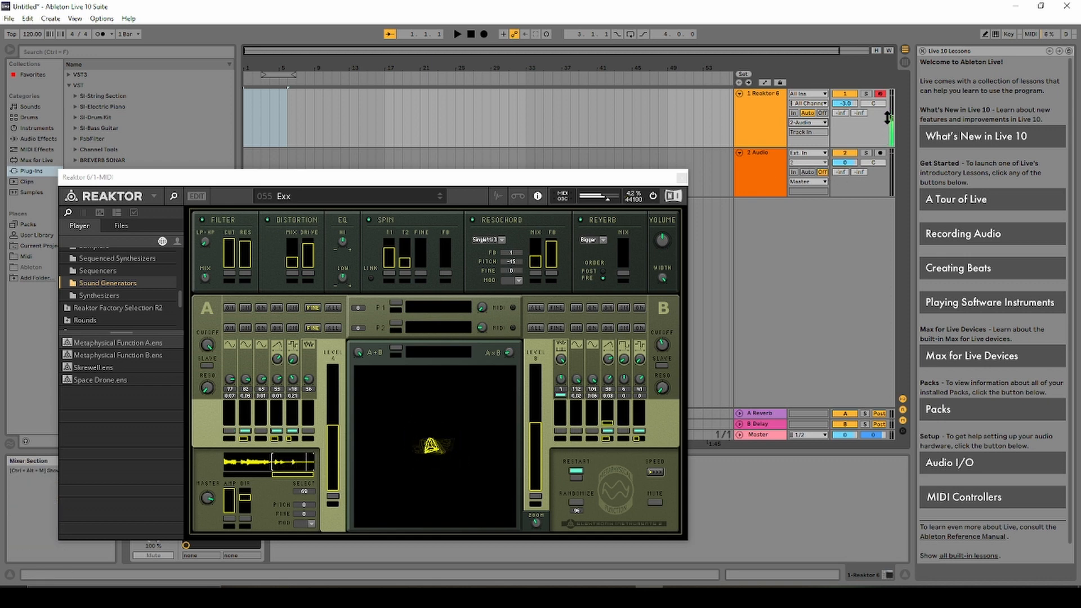
left_click(881, 94)
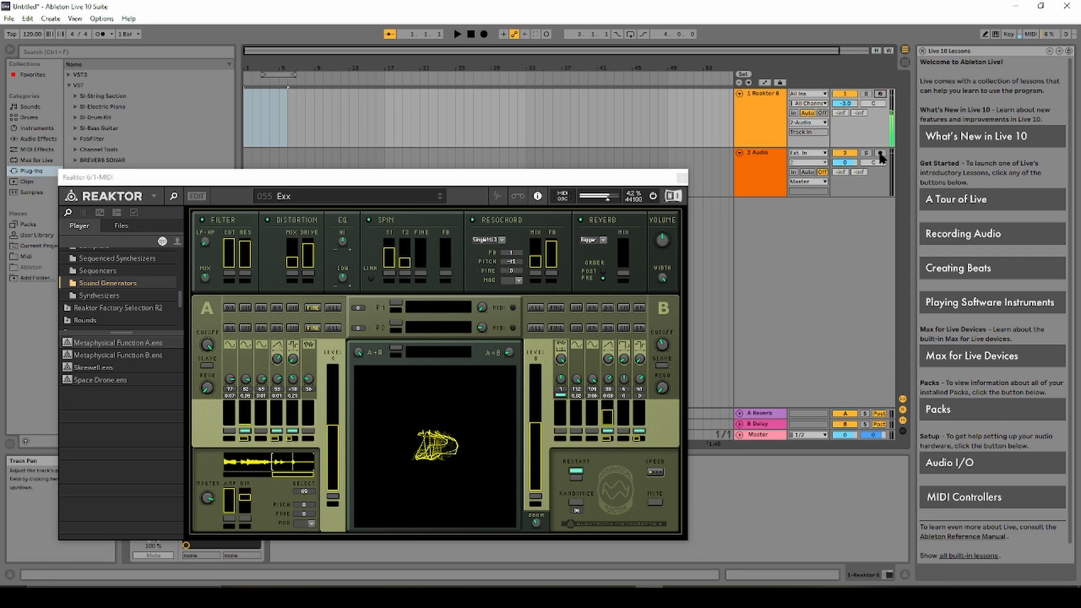
left_click(881, 153)
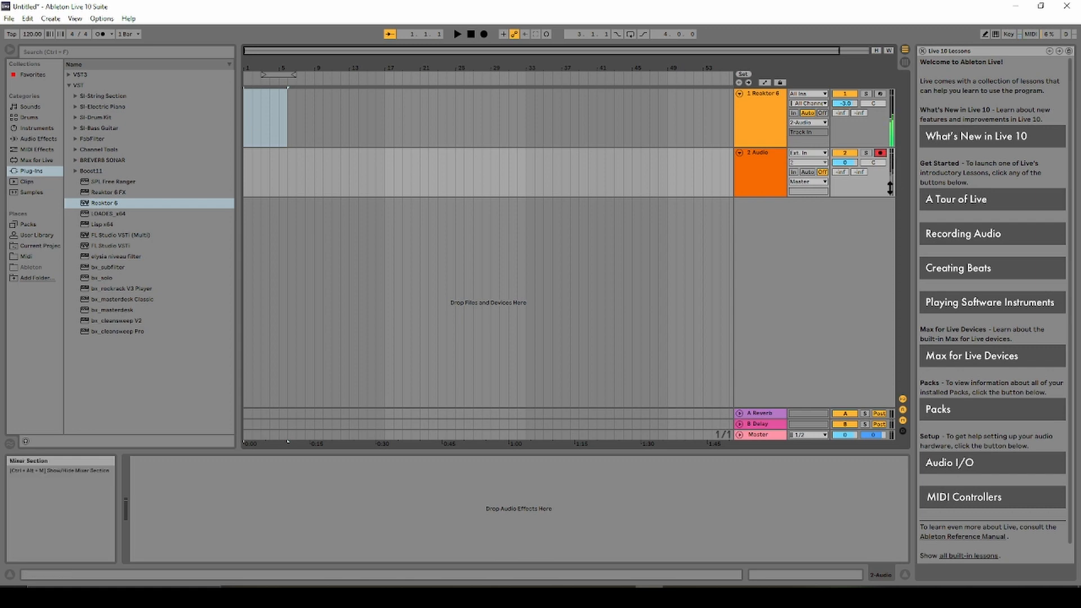
Enable input monitoring on 2 Audio and start recording the arrangement.
left_click(808, 172)
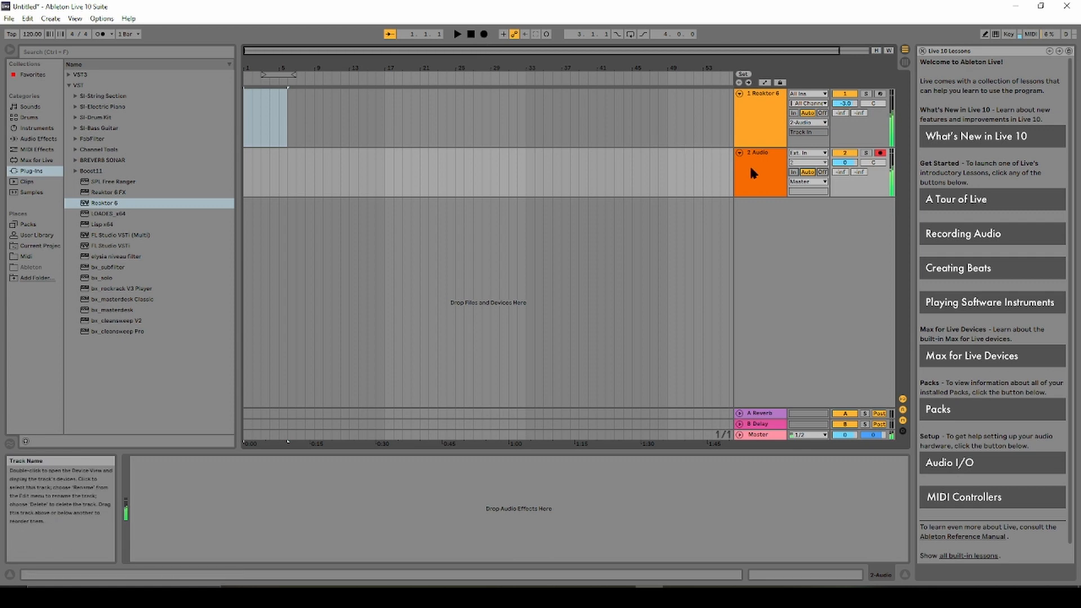
left_click(484, 35)
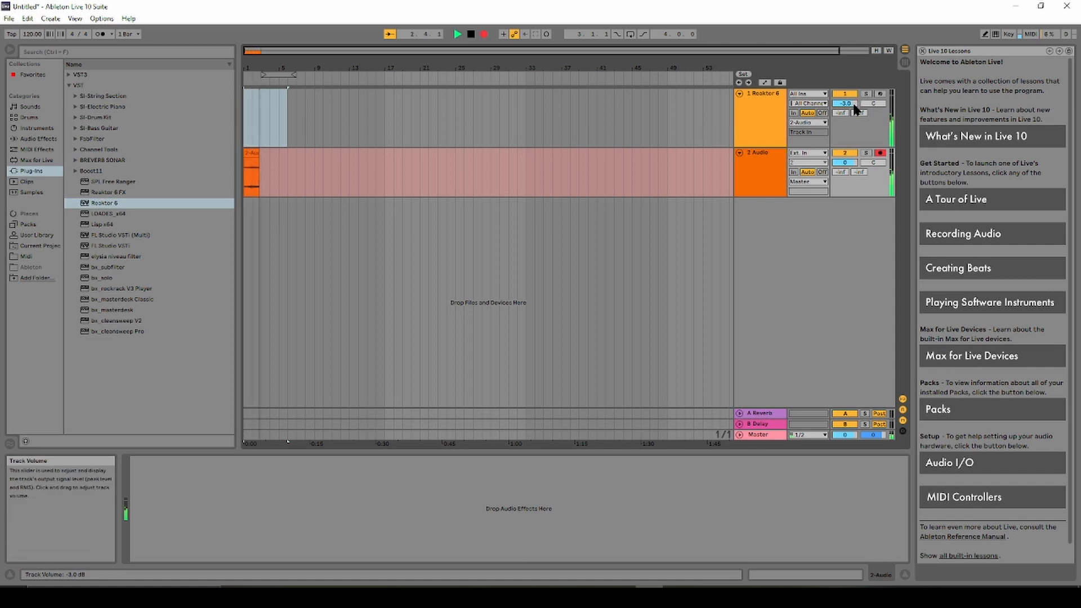
Ride the Reaktor 6 volume while recording, stop, then set 2 Audio's monitoring off and disarm it.
left_click_drag(845, 104, 845, 92)
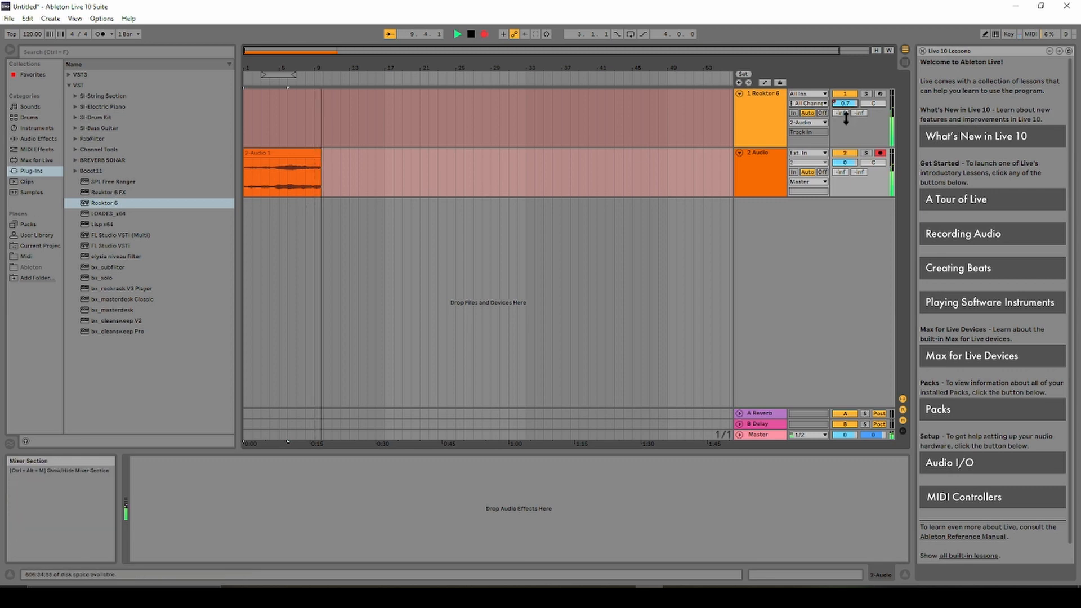
left_click_drag(848, 111, 848, 134)
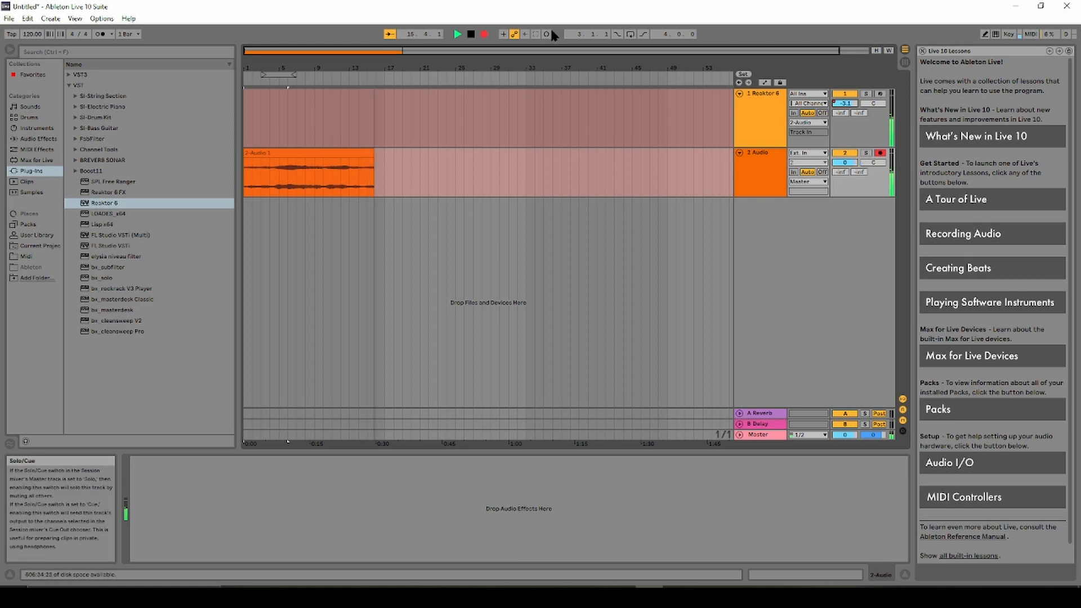
left_click(471, 34)
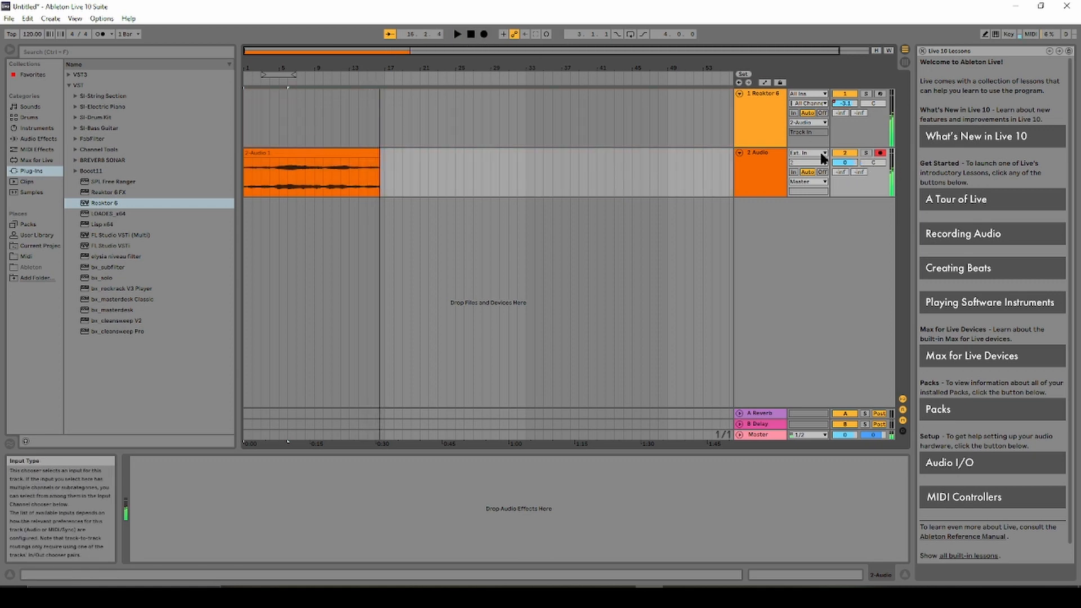
left_click(825, 172)
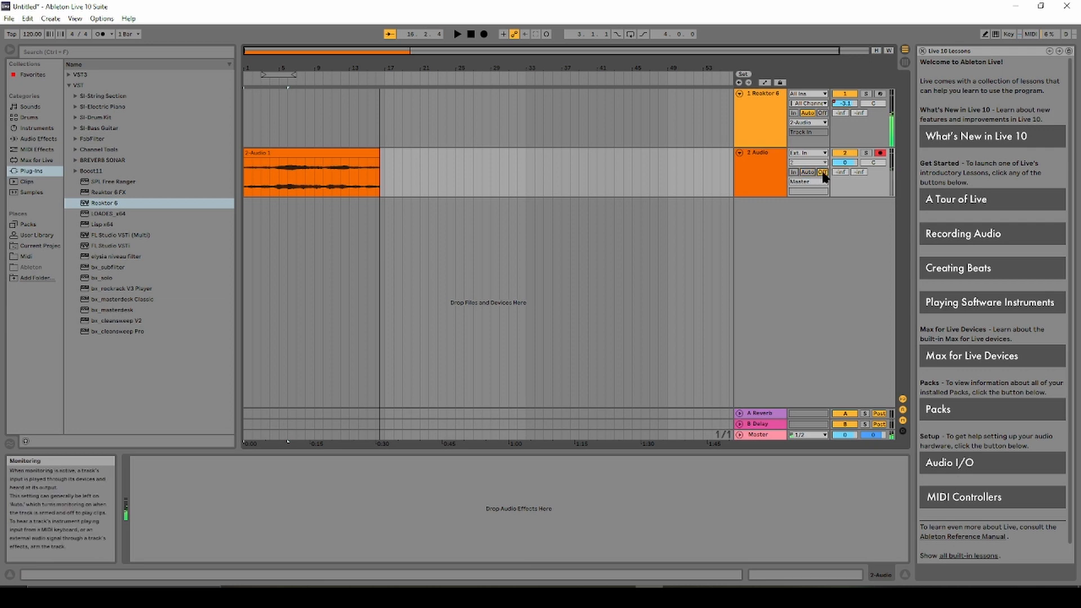
left_click(883, 156)
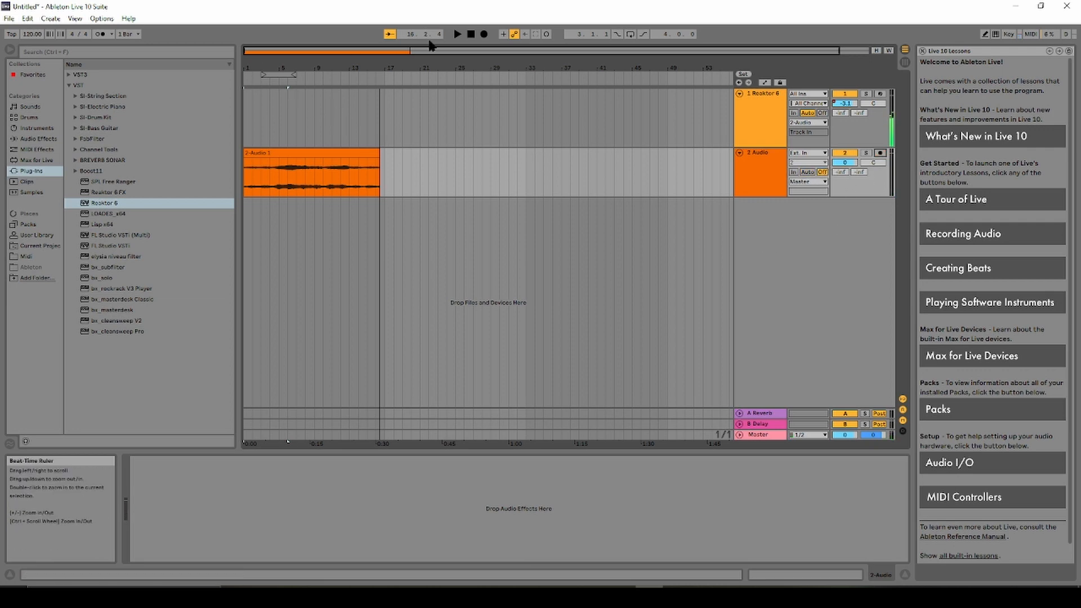
Play back the recording, rebalance the 2 Audio and Reaktor 6 volumes, then stop at bar 14.
left_click(473, 35)
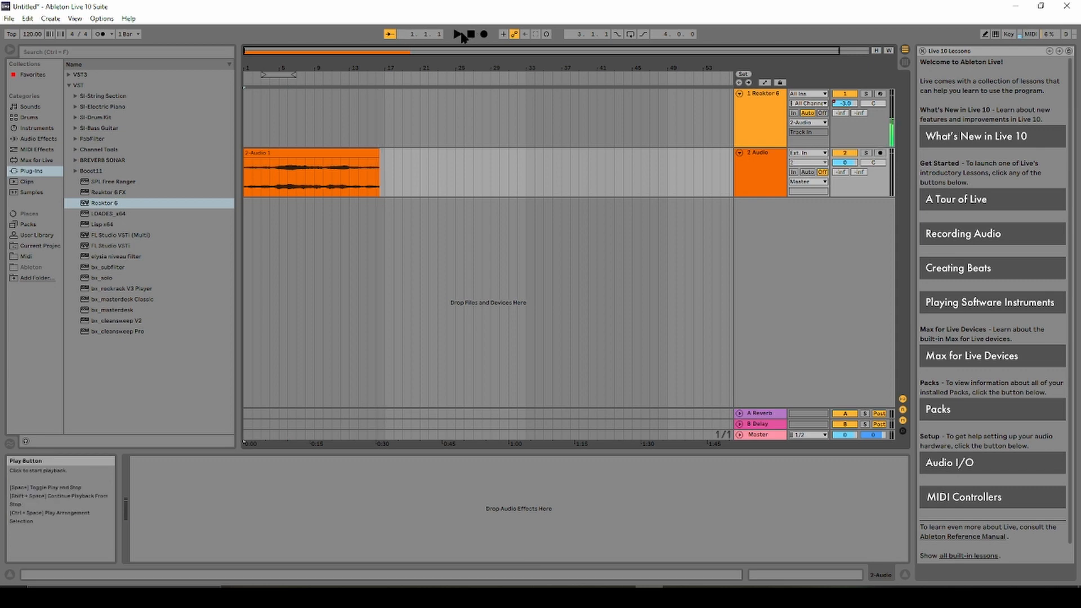
left_click(458, 35)
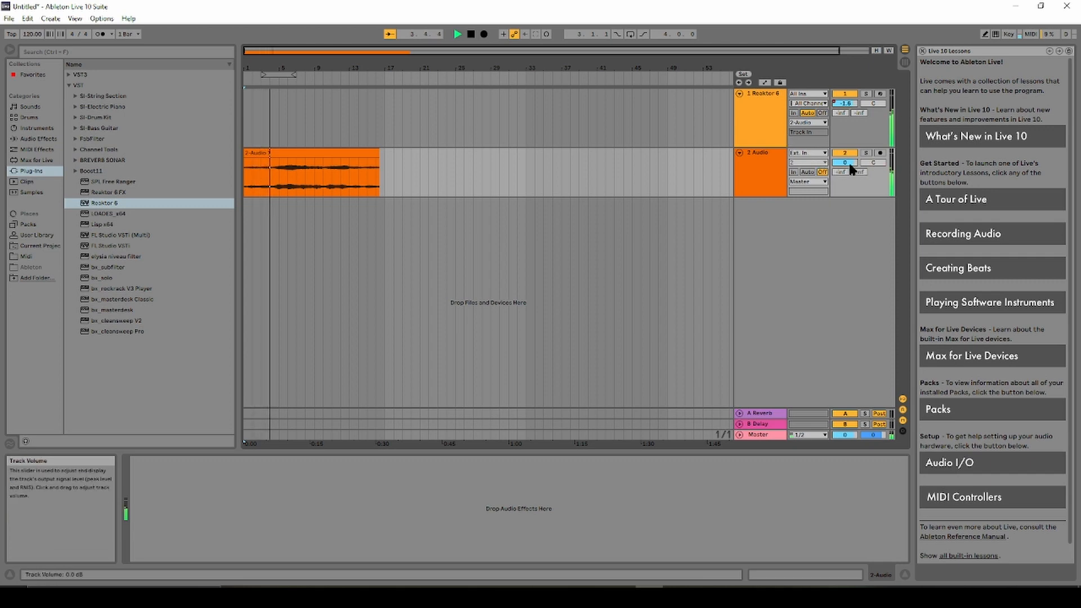
left_click_drag(847, 162, 847, 151)
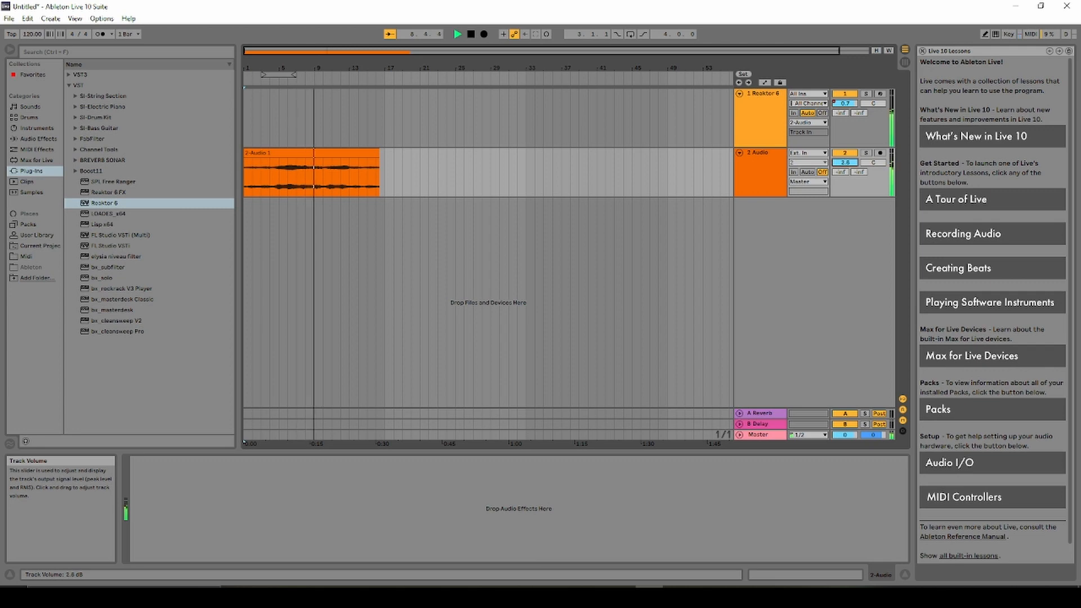
mouse_move(845, 163)
left_mouse_down()
mouse_move(845, 174)
mouse_move(845, 163)
left_mouse_up()
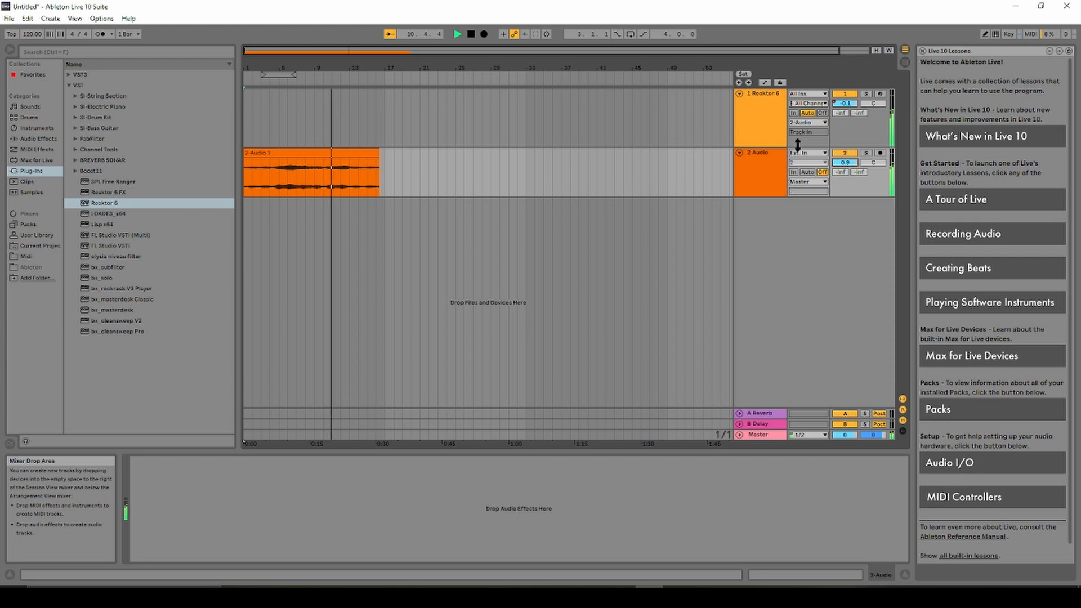
left_click_drag(845, 104, 846, 108)
key("space")
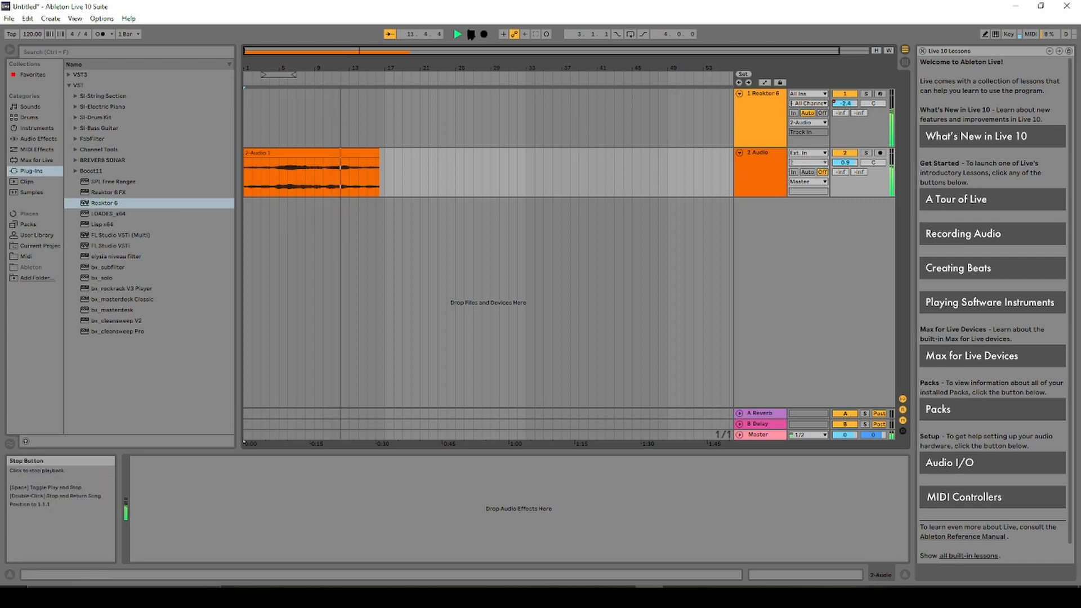
left_click(359, 180)
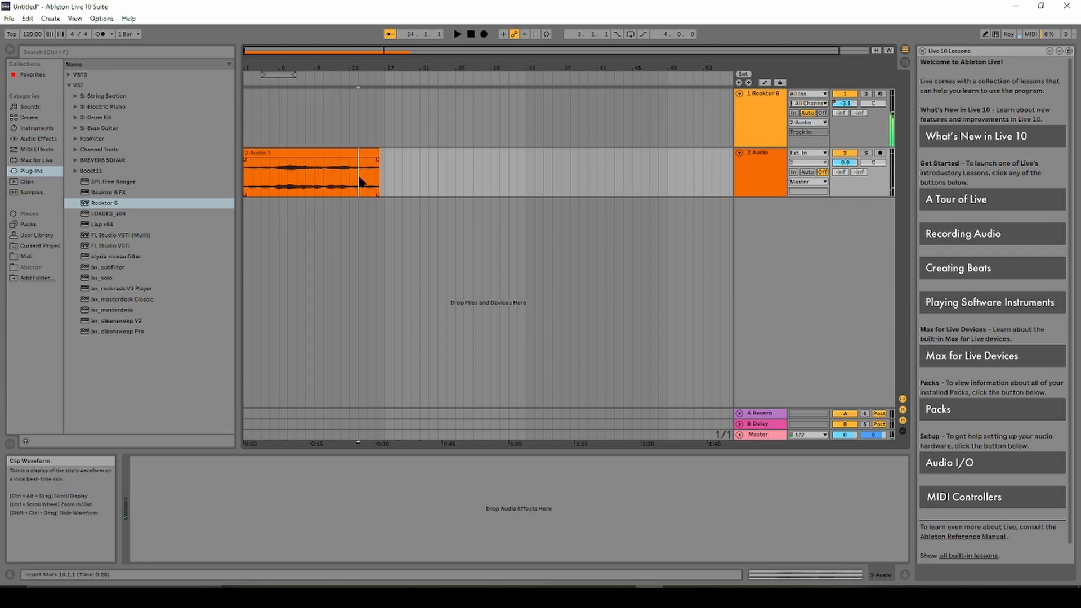
Select the recorded 2-Audio 1 clip and delete it from the 2 Audio track.
right_click(360, 180)
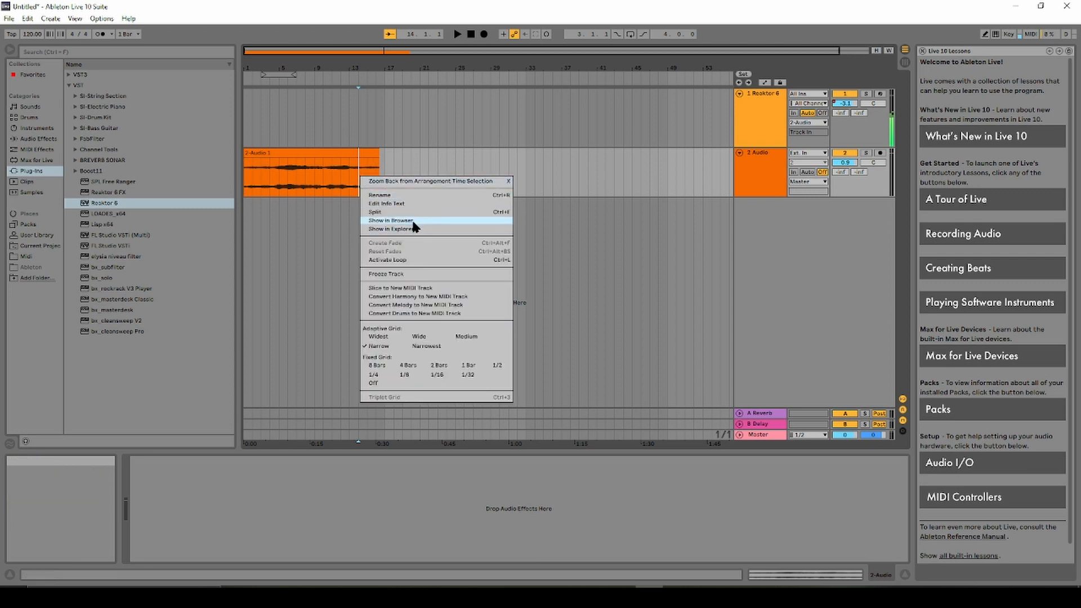
left_click(338, 168)
left_click(331, 151)
key("Delete")
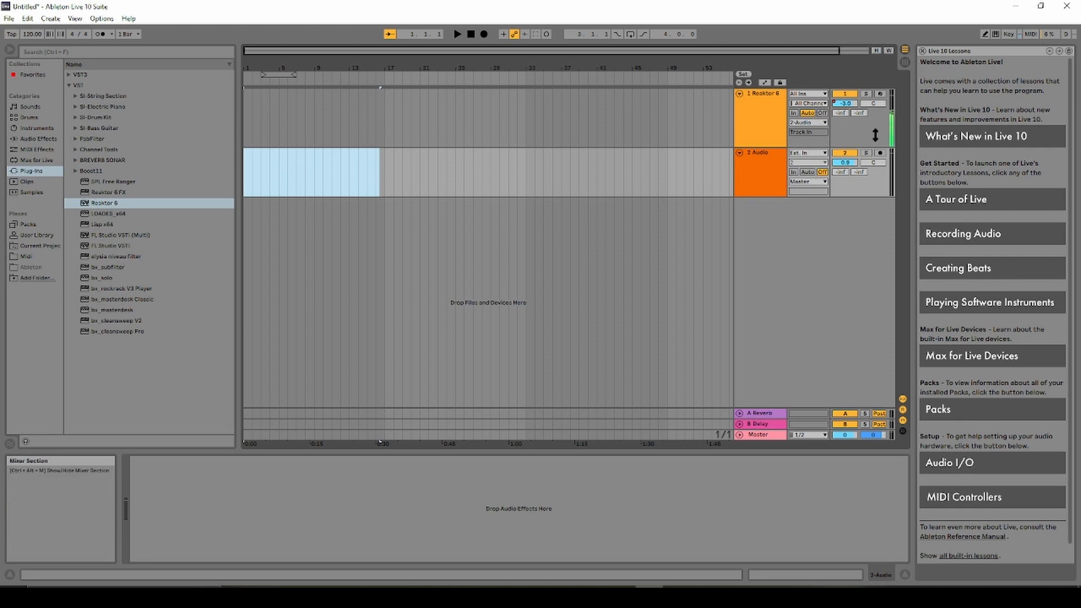
Try the Reaktor 6 output on Master and 2-Audio, then switch it to Ext. Out.
left_click(821, 123)
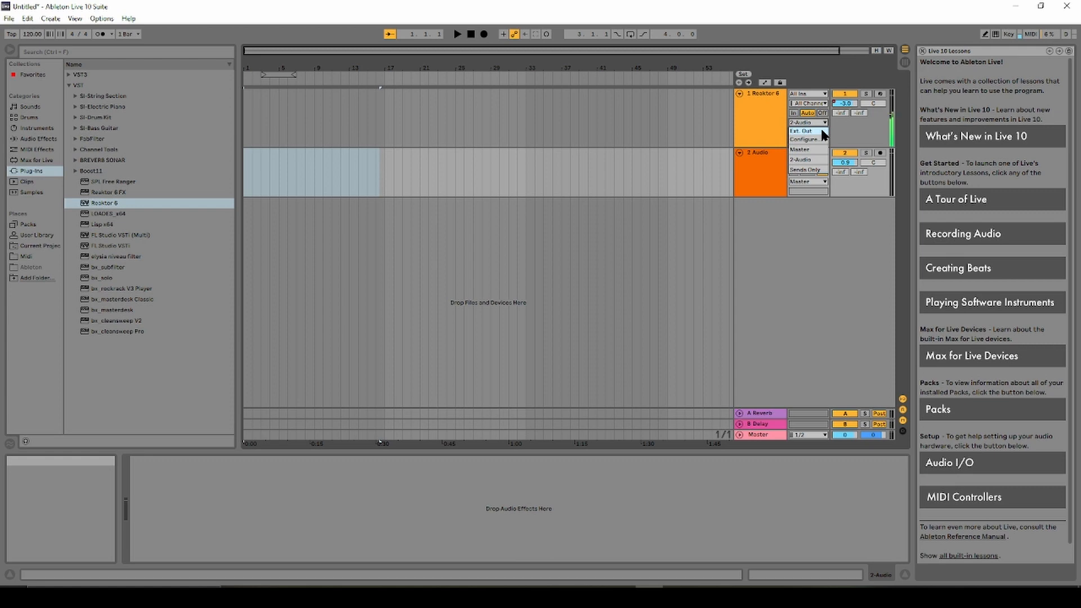
left_click(819, 150)
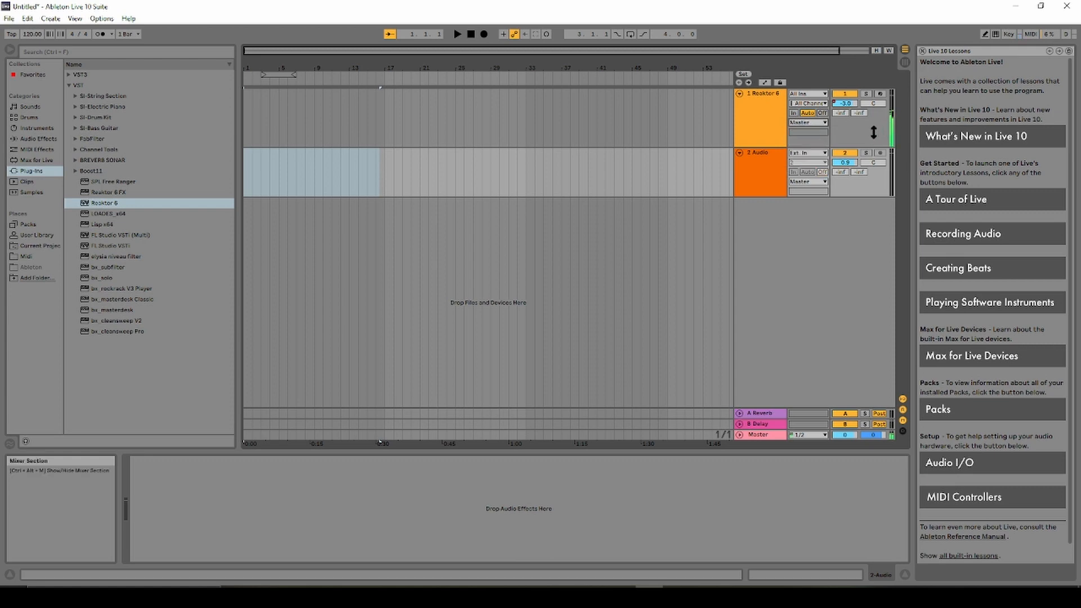
left_click(824, 123)
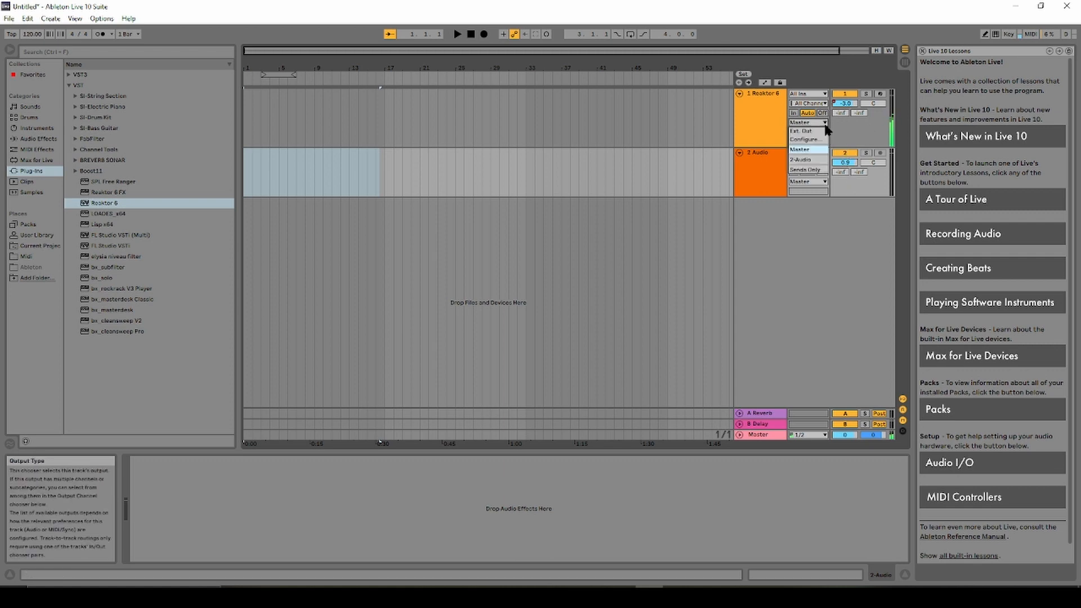
left_click(823, 160)
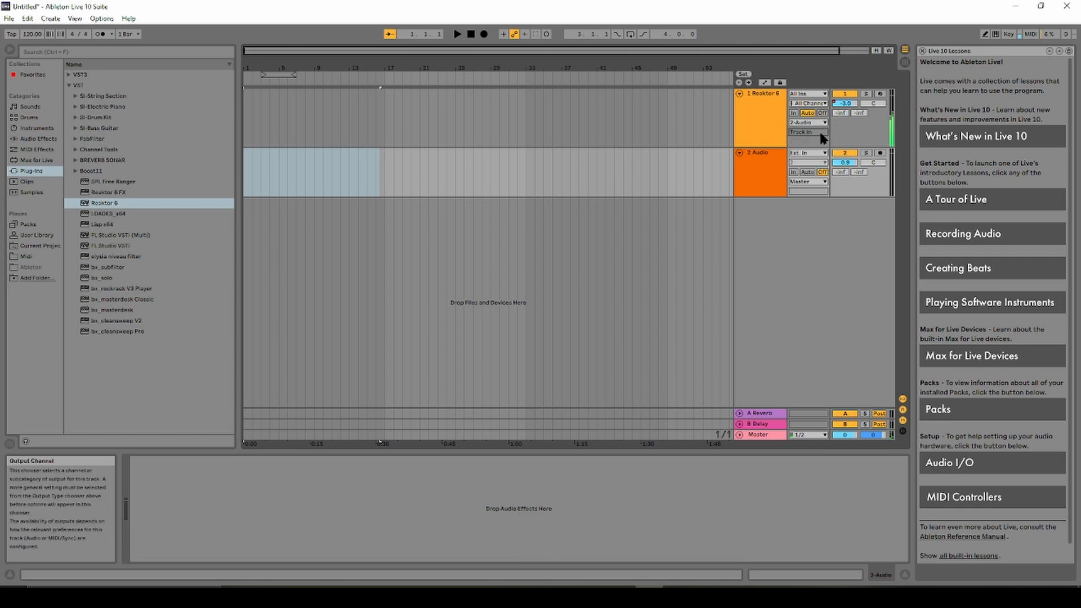
left_click(823, 125)
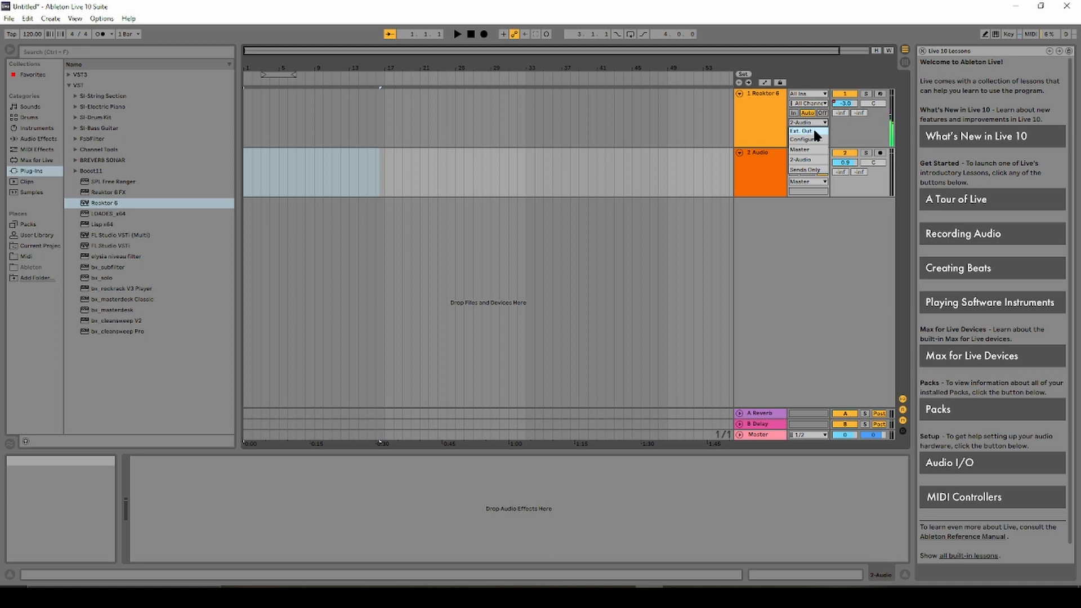
left_click(814, 131)
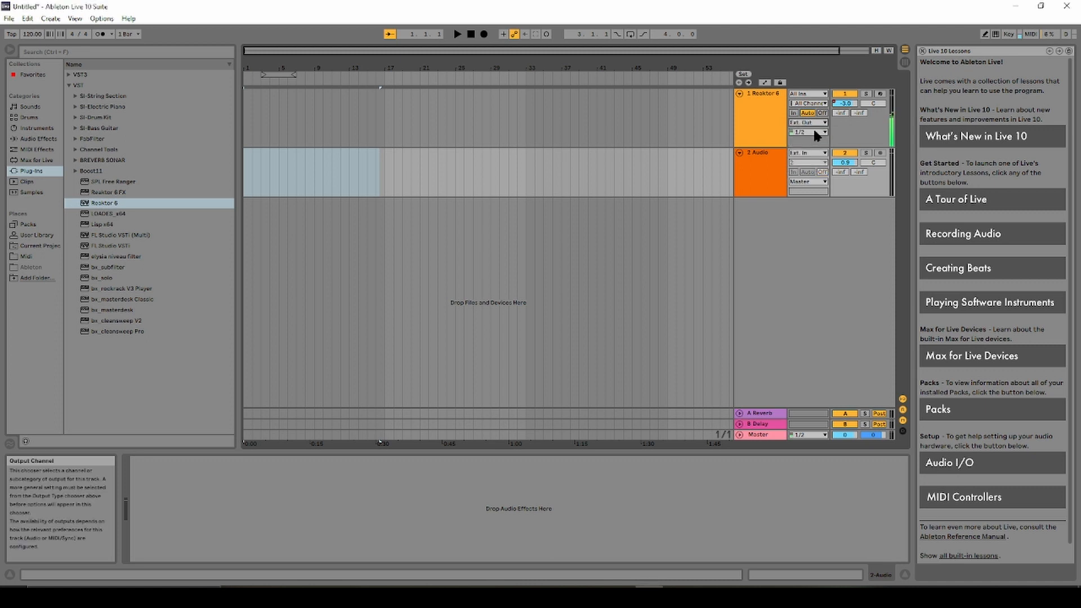
Keep Ext. Out channels 1/2, then send the Reaktor 6 track's output to Master.
left_click(825, 132)
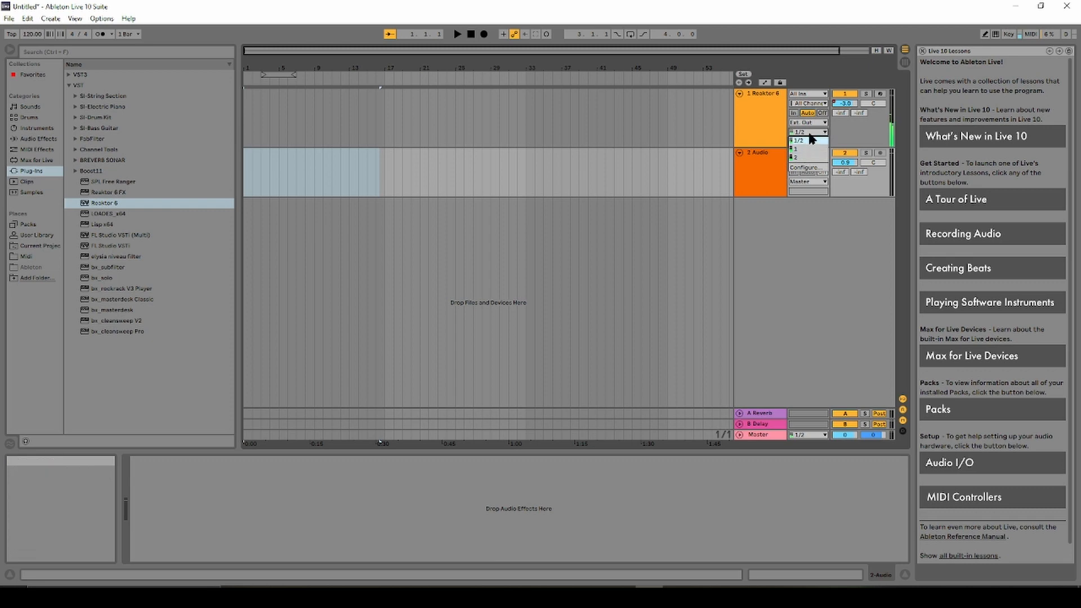
left_click(813, 135)
left_click(811, 135)
left_click(812, 135)
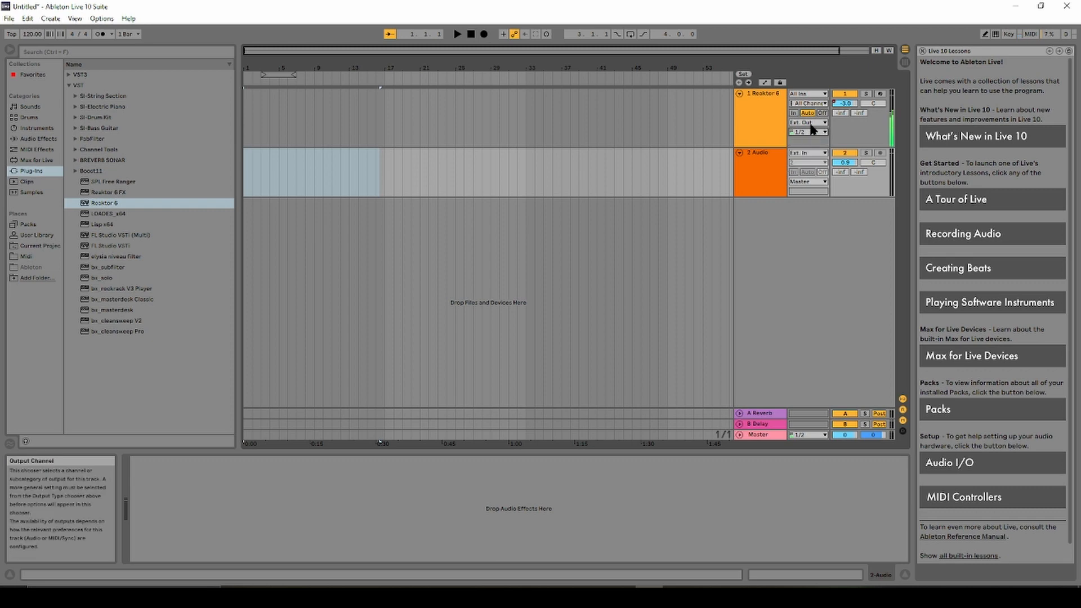
left_click(813, 122)
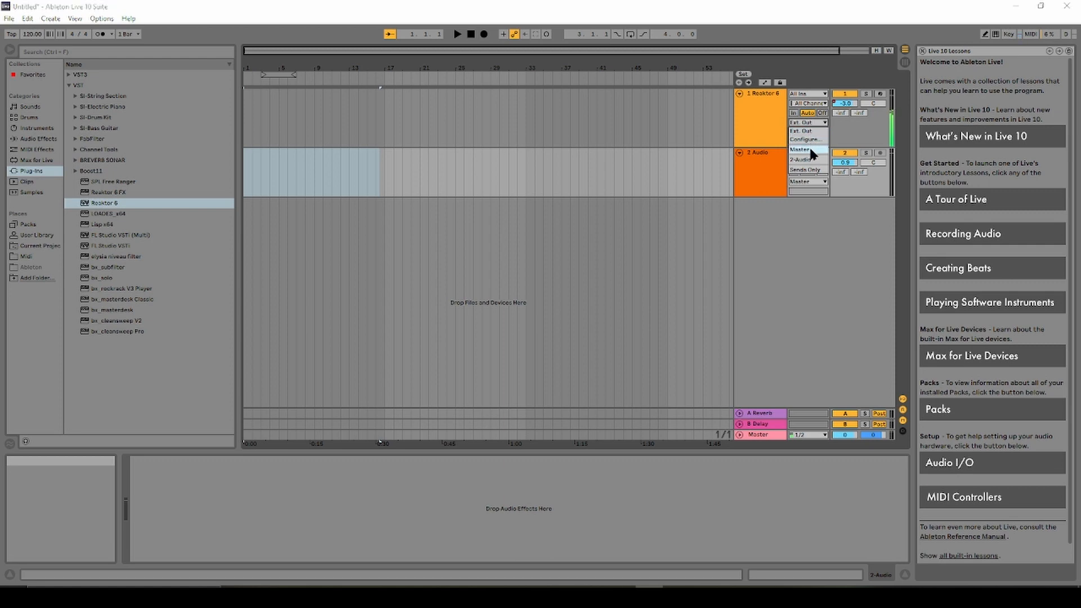
left_click(810, 149)
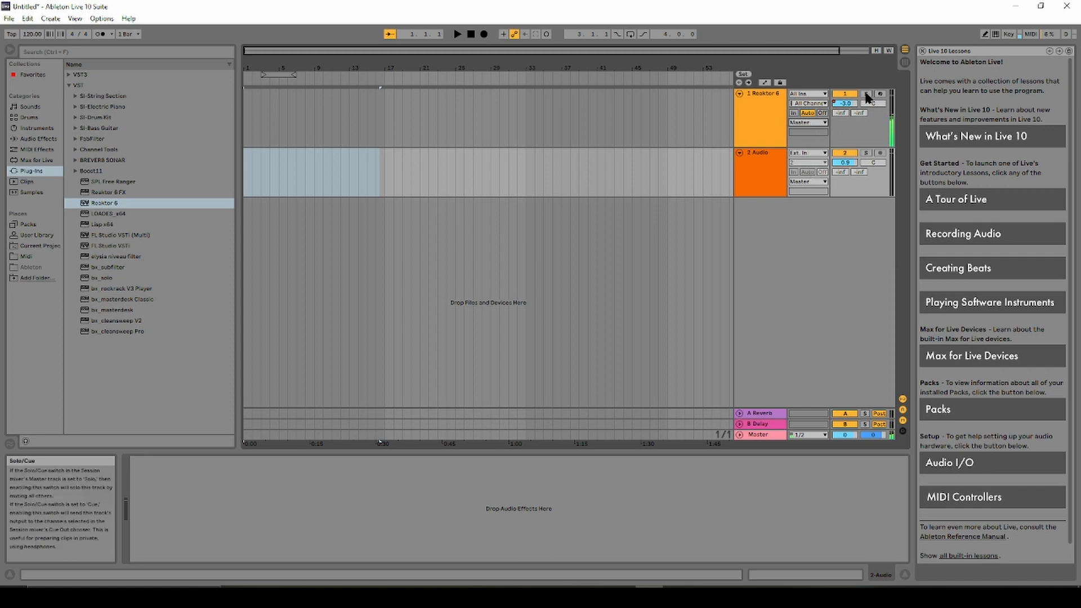
Route 2 Audio's input from 1-Reaktor 6 at the Pre FX tap point and arm it.
left_click(823, 153)
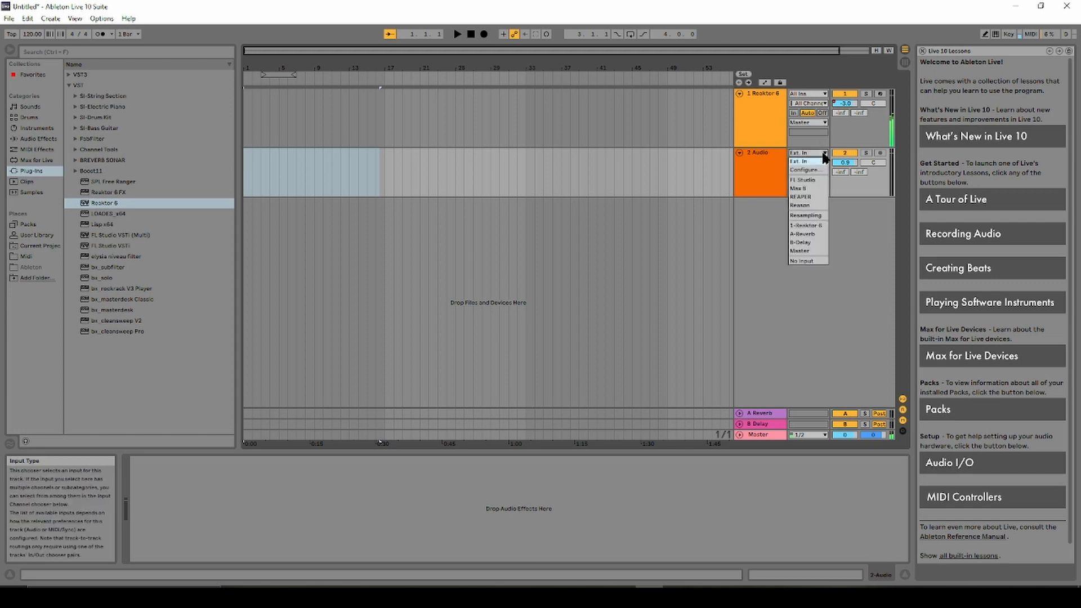
left_click(811, 225)
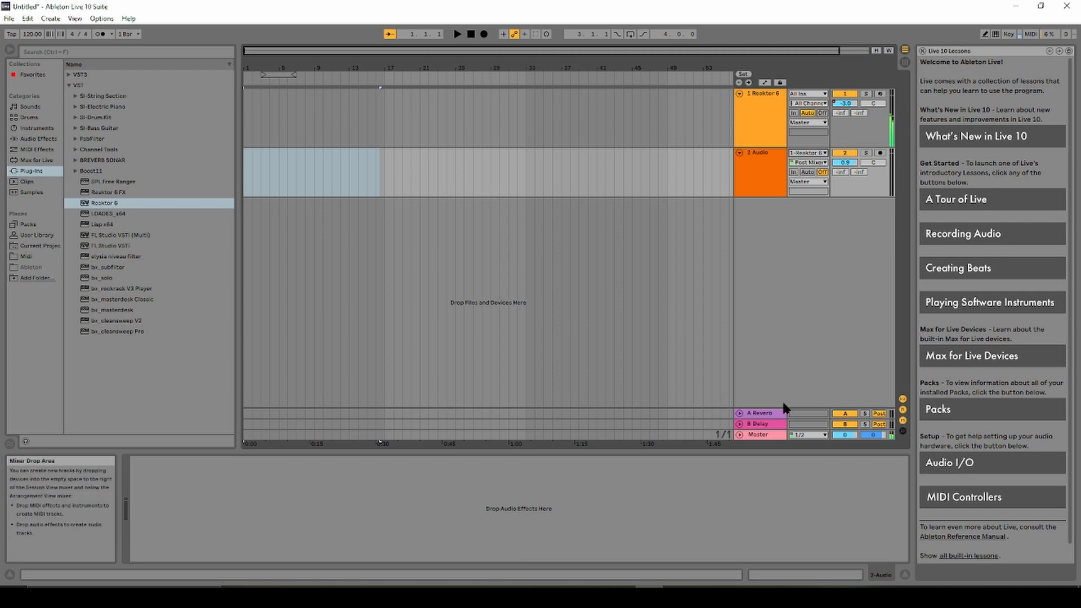
left_click(820, 167)
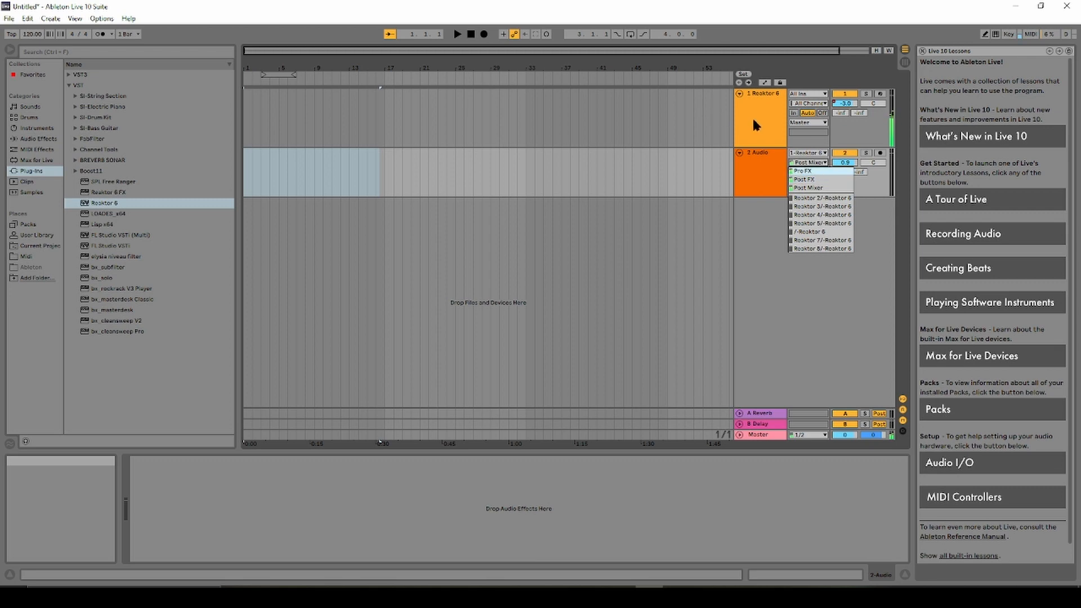
left_click(800, 171)
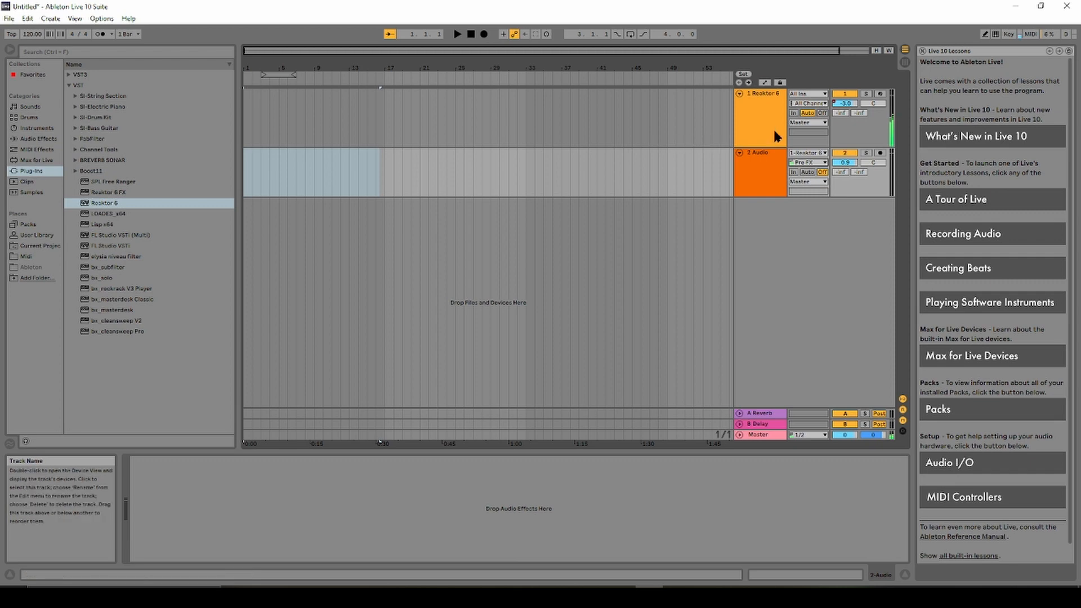
left_click(816, 165)
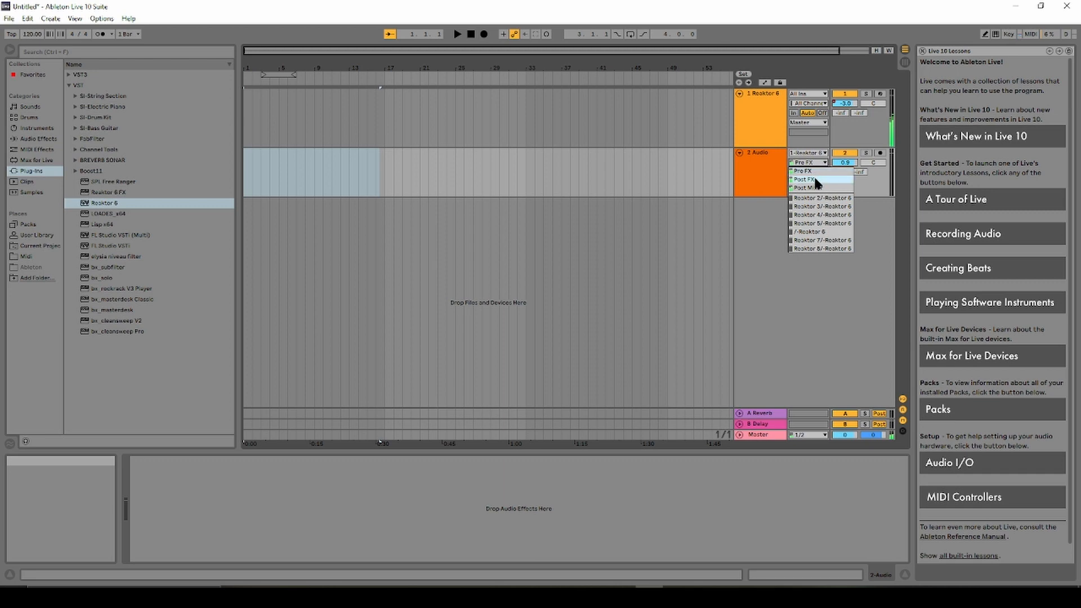
left_click(800, 170)
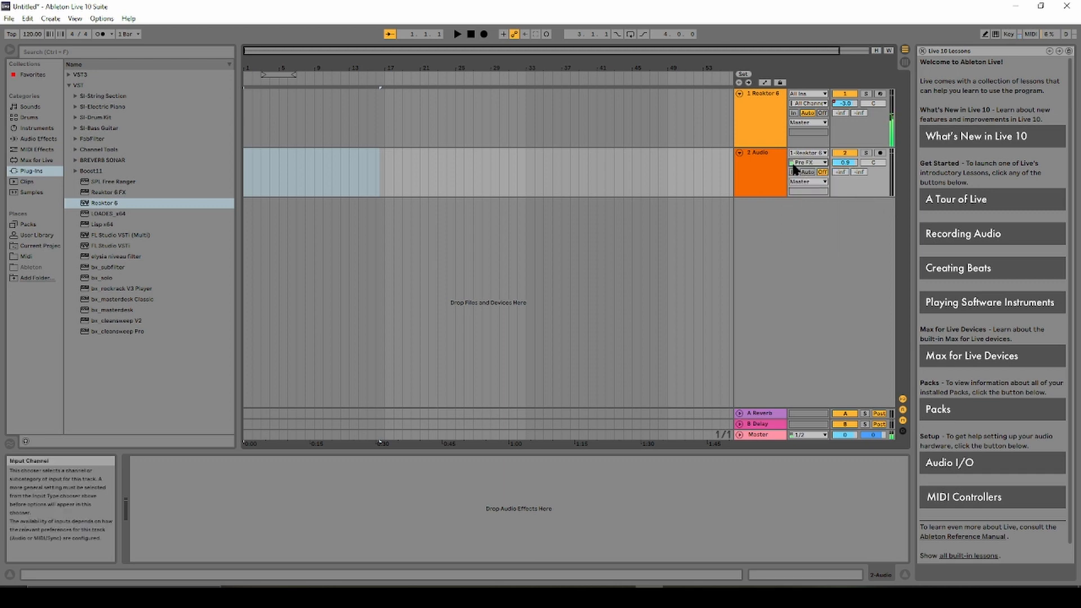
left_click(880, 155)
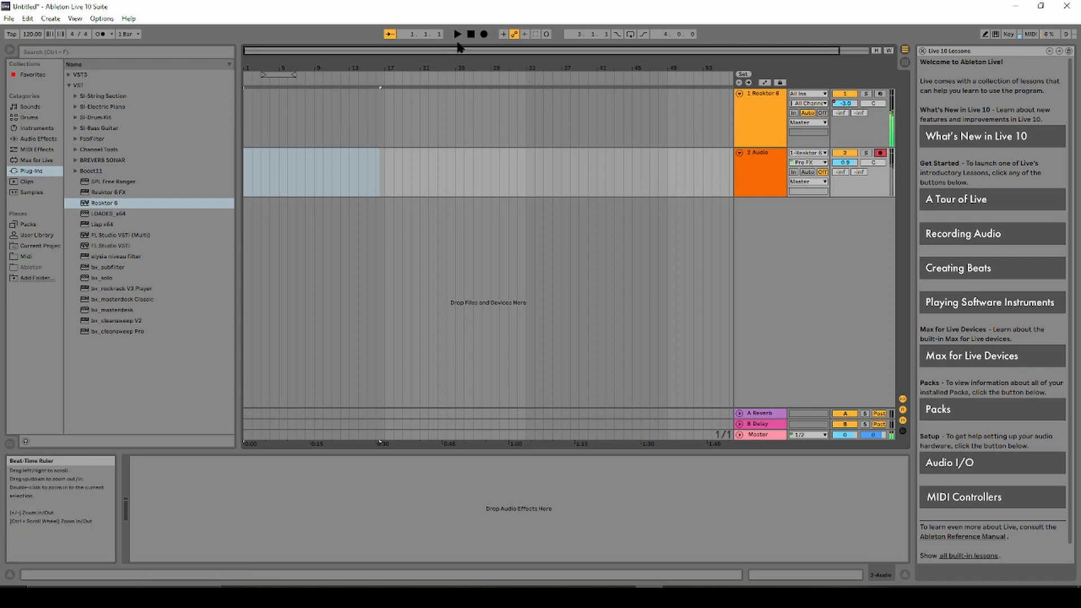
Record Reaktor onto 2 Audio from the song start, riding the Reaktor 6 fader back to 0 dB.
left_click(472, 35)
left_click(483, 35)
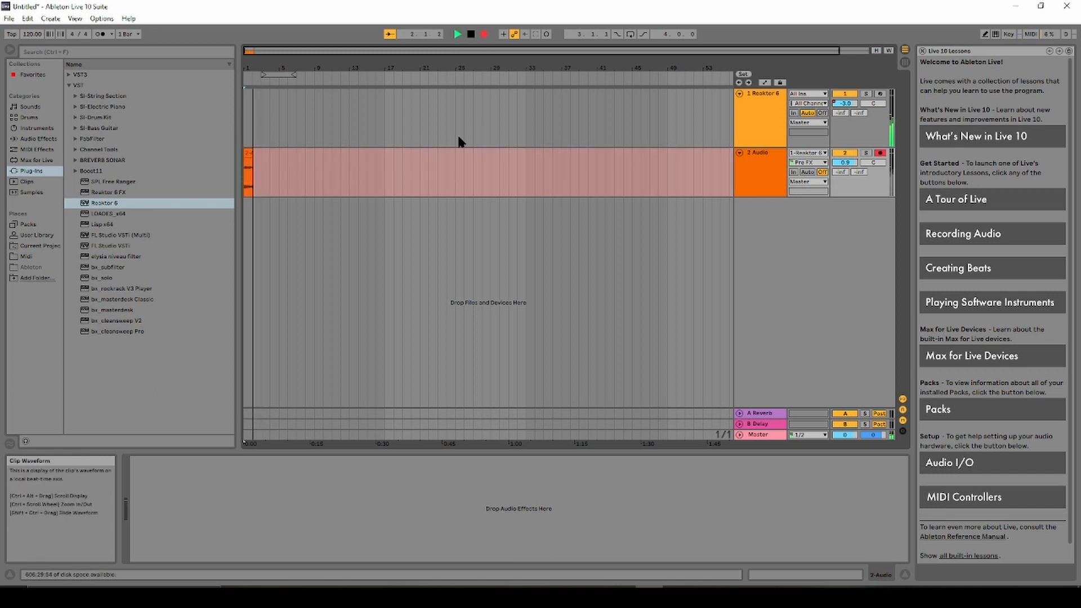
left_click_drag(845, 104, 845, 82)
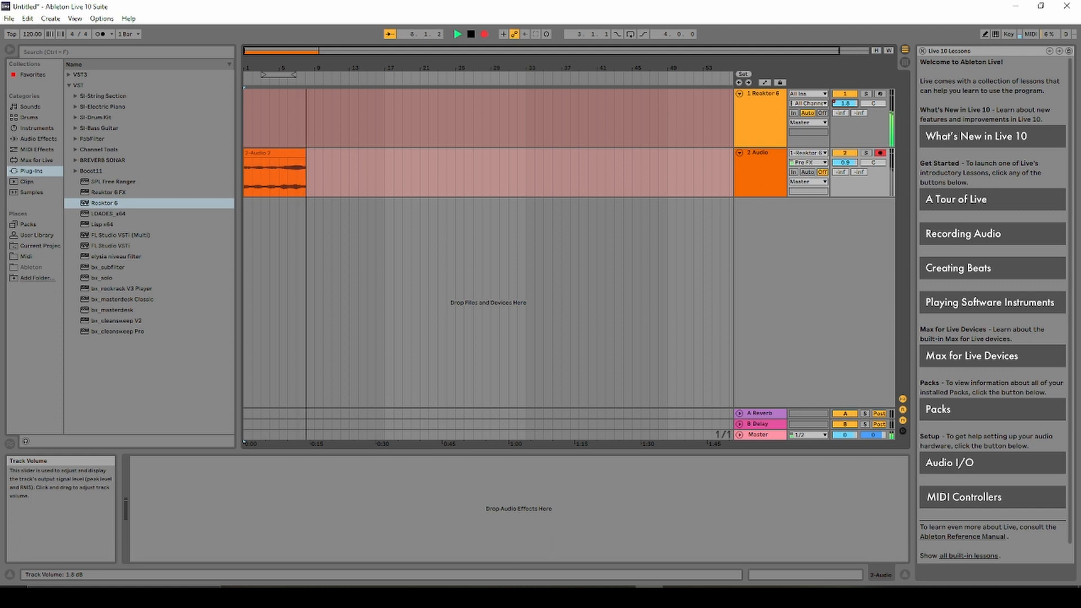
left_click_drag(845, 103, 845, 90)
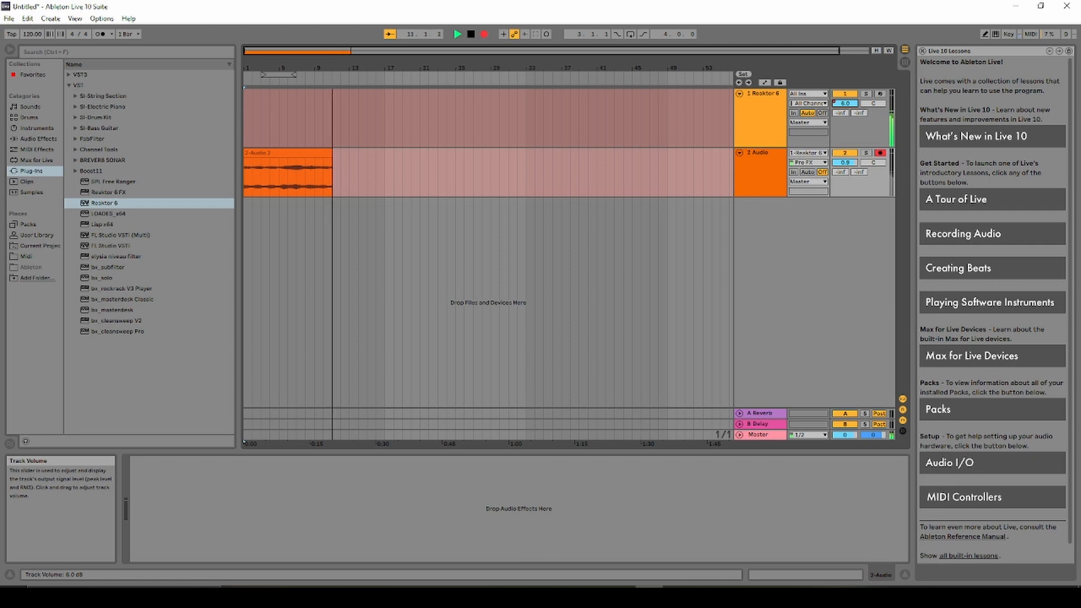
left_click_drag(844, 103, 845, 128)
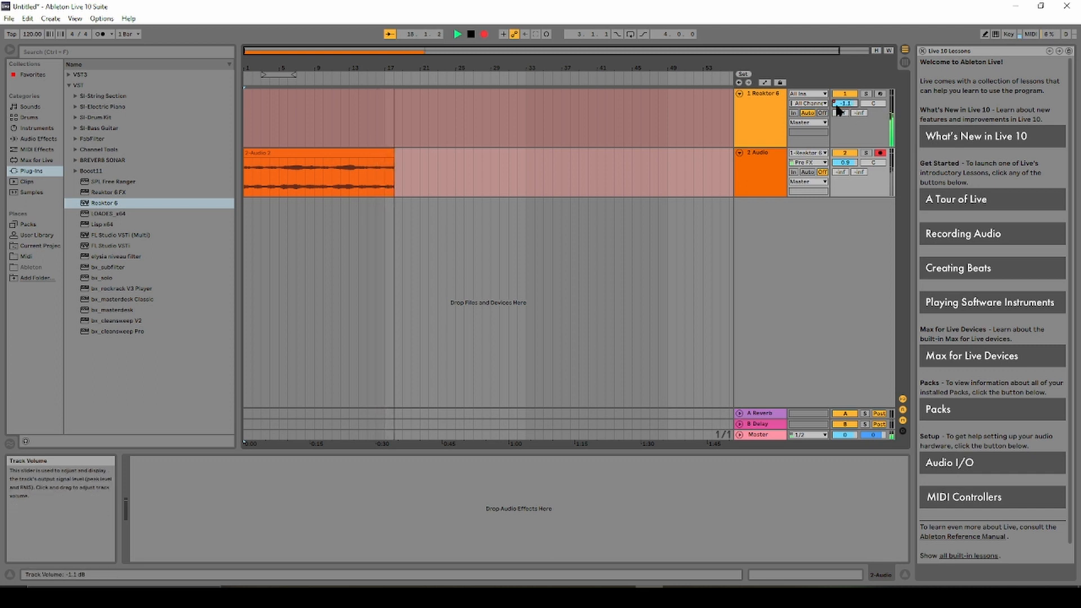
double_click(836, 103)
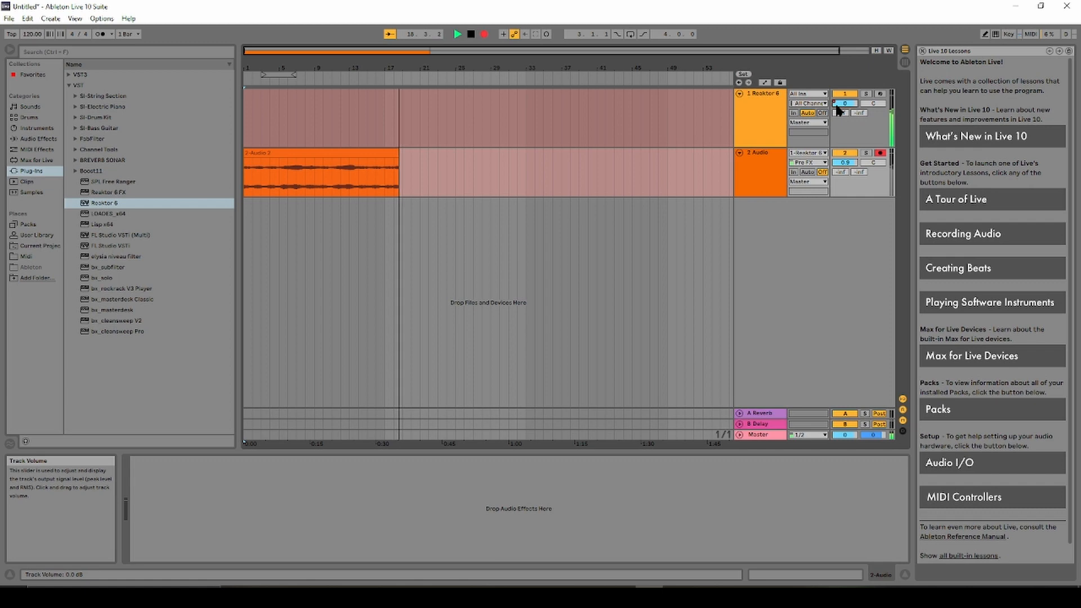
Try the Post Mixer tap with the fader at 6 then 1.8 dB, revert to Pre FX, and stop.
left_click(825, 163)
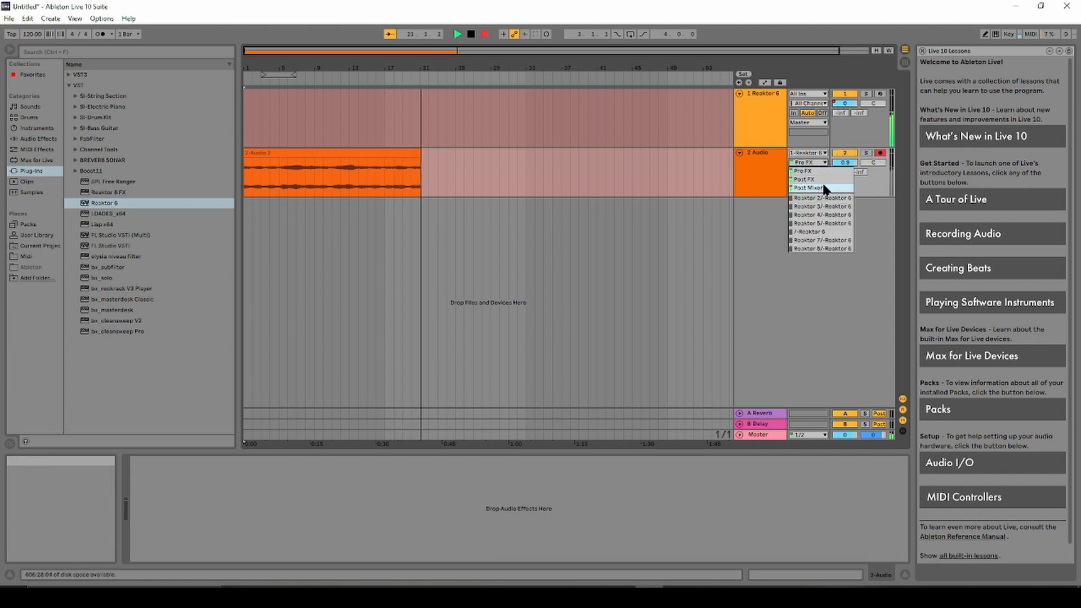
left_click(823, 188)
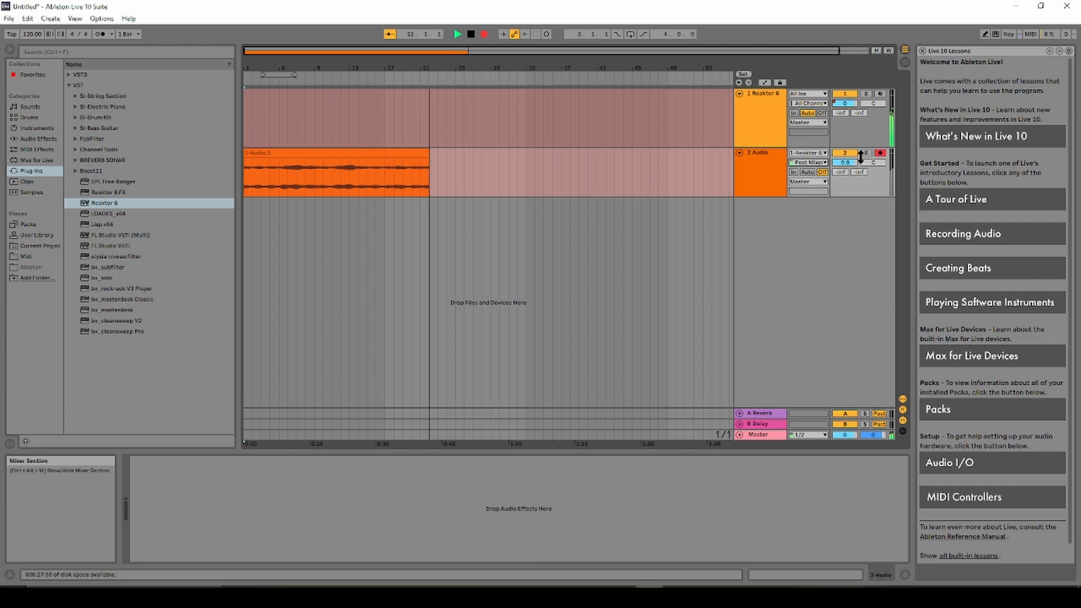
left_click_drag(852, 103, 852, 80)
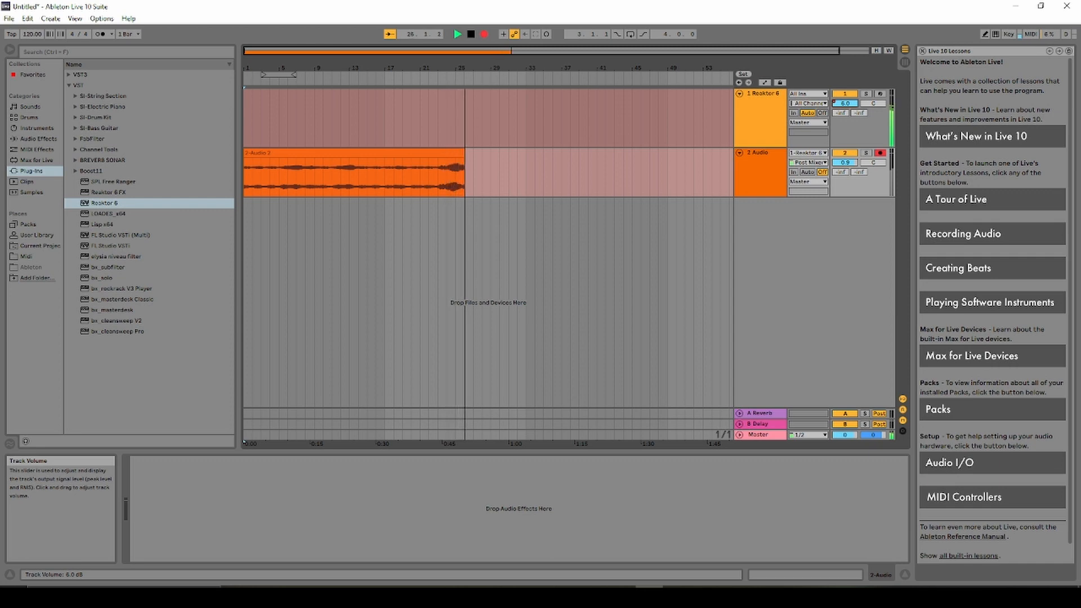
left_click_drag(845, 103, 846, 126)
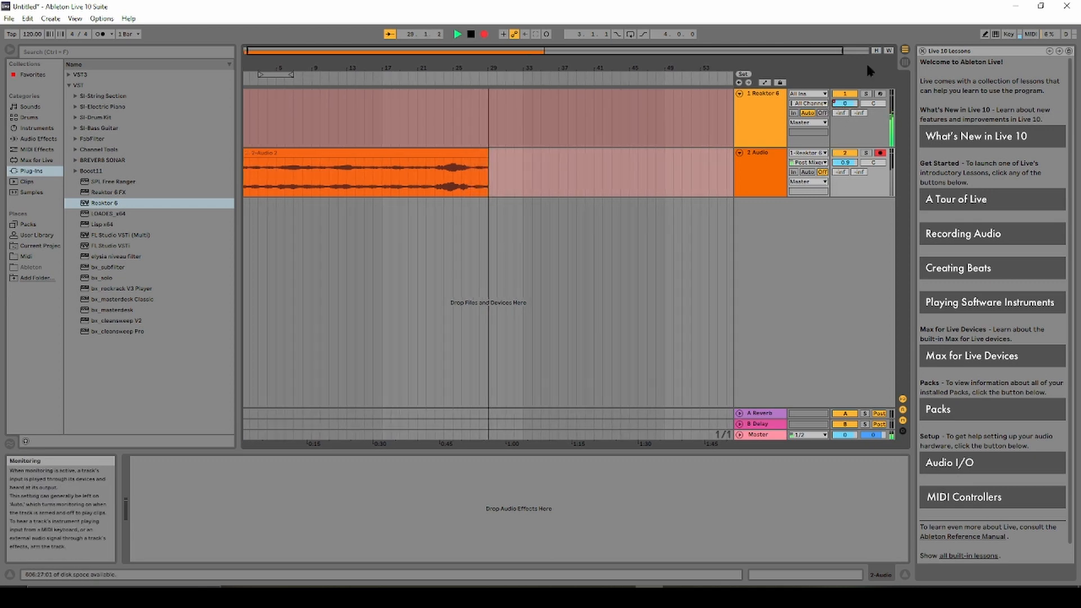
left_click(821, 162)
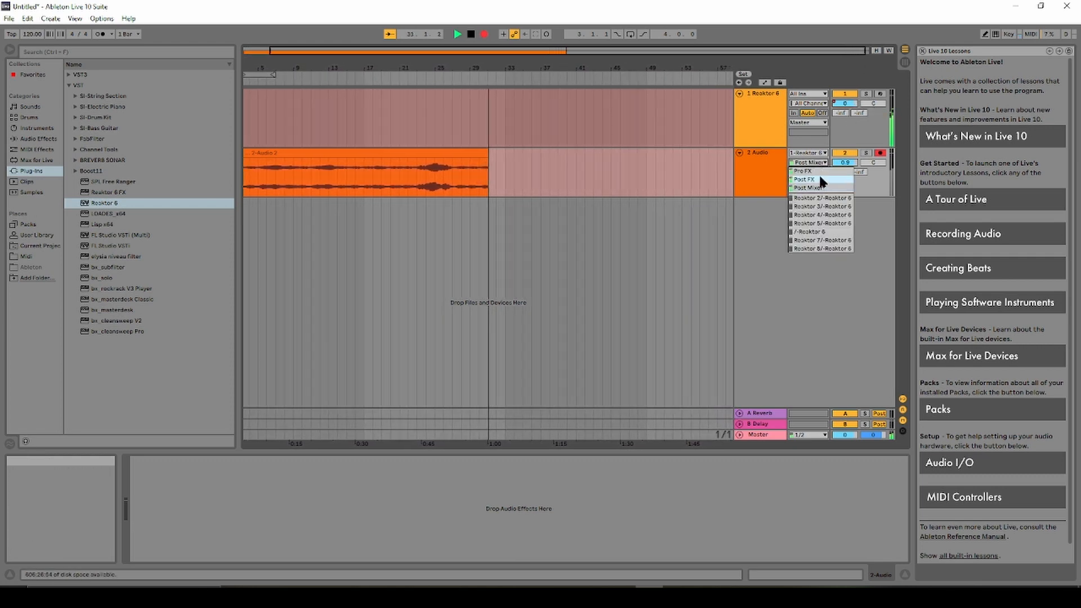
left_click(819, 171)
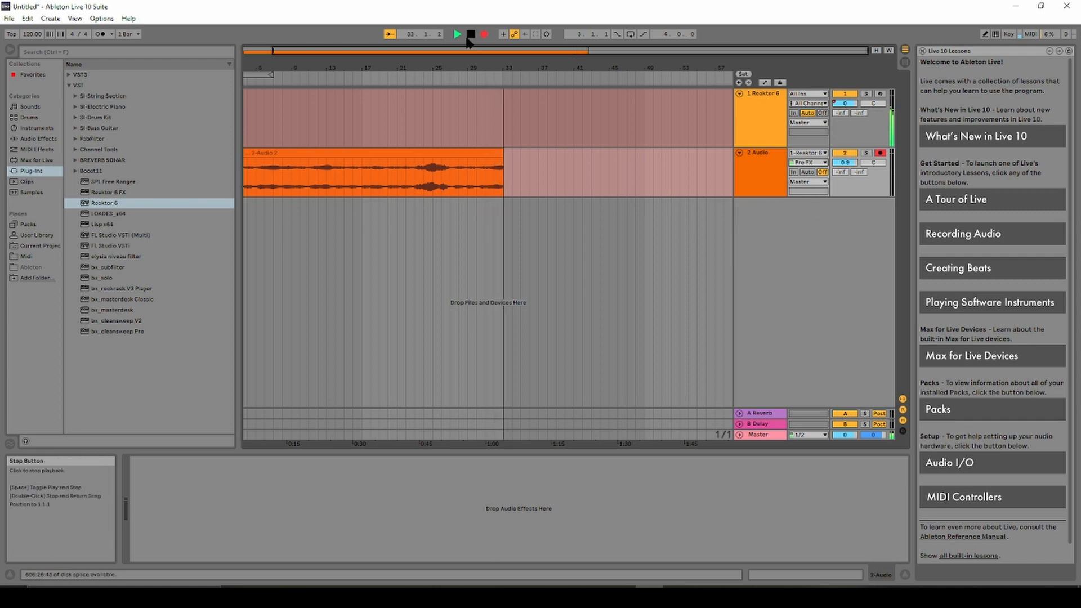
key("space")
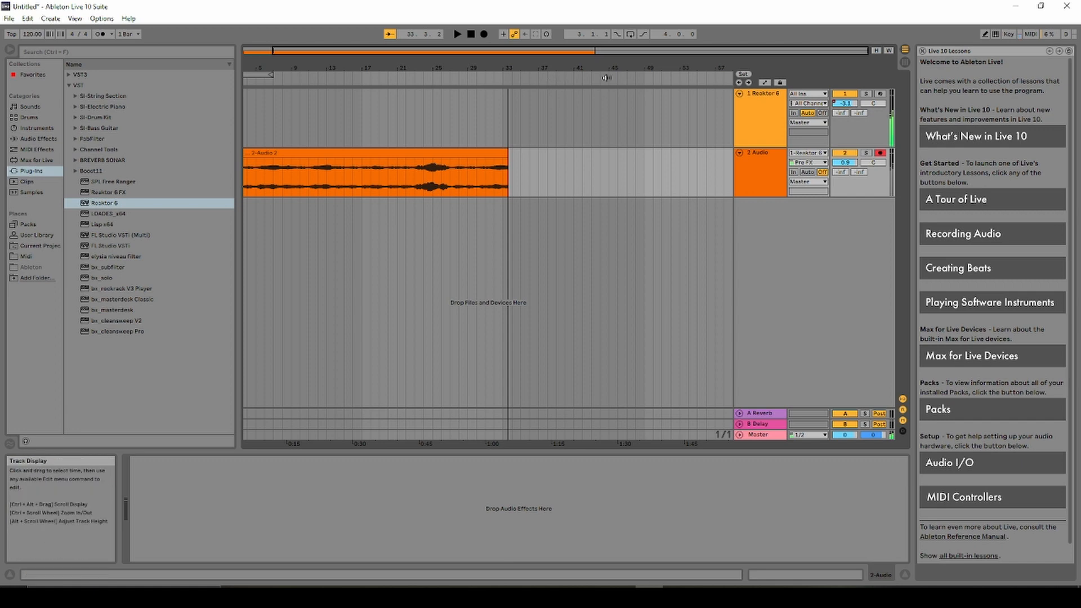
Turn the Volume knob in Reaktor 6's plug-in window to minimum, then close the window.
left_click(758, 106)
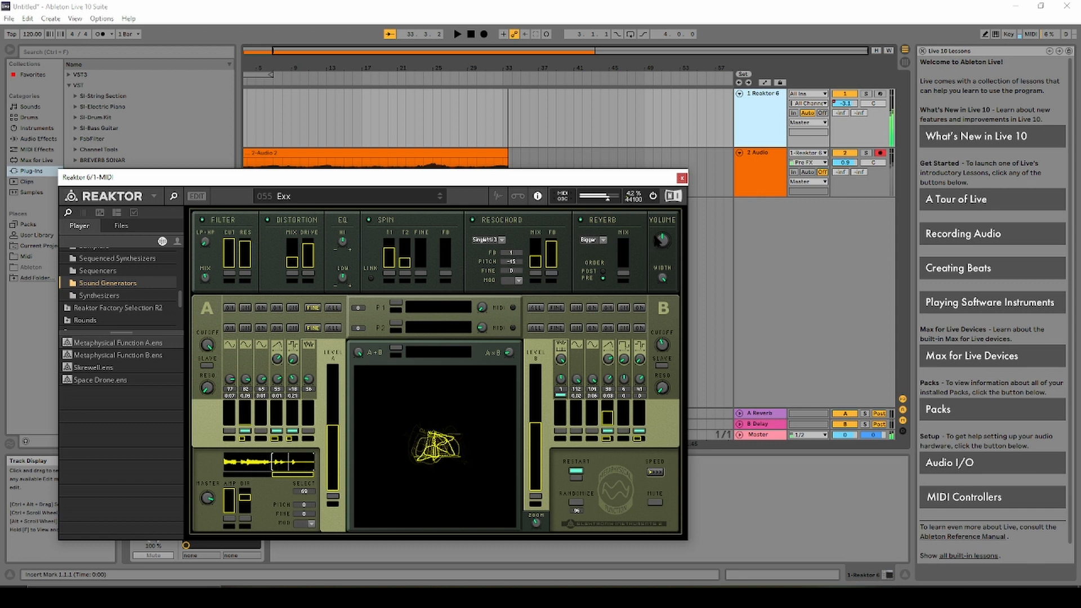
left_click_drag(658, 241, 656, 297)
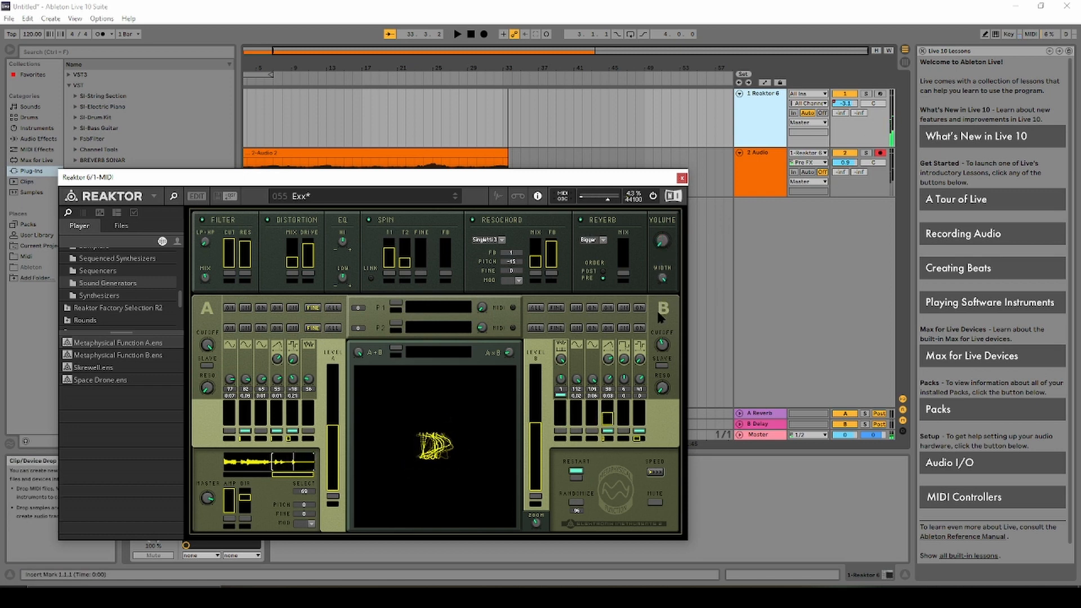
left_click(682, 177)
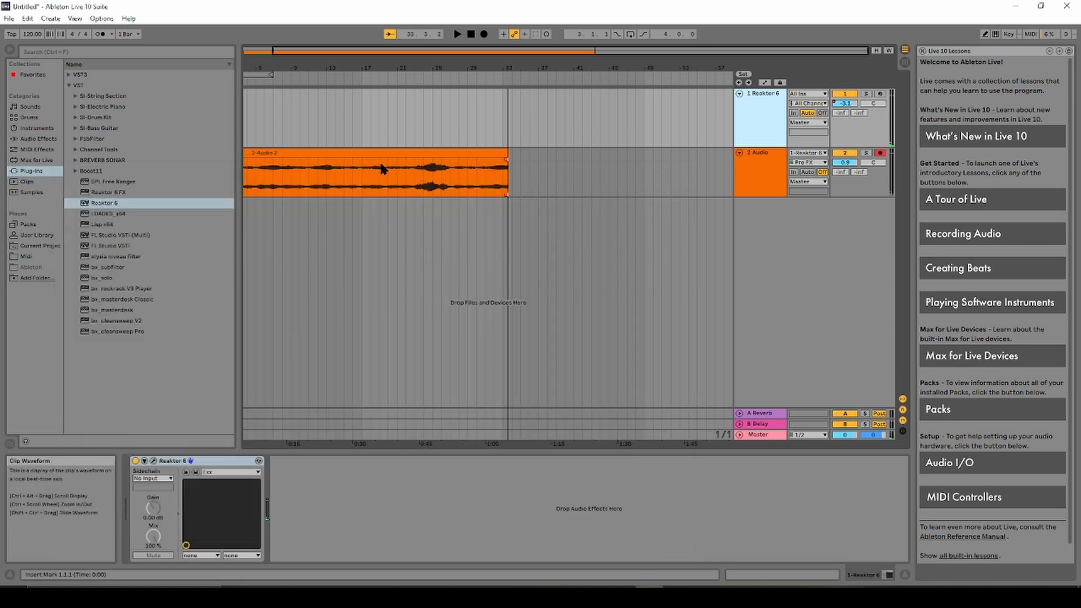
left_click(457, 35)
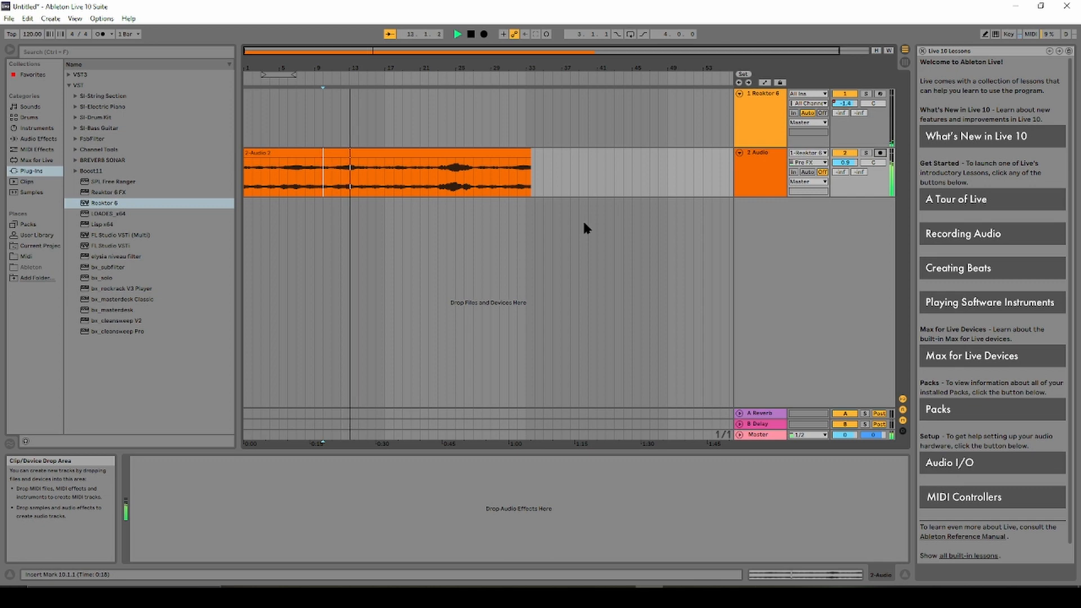
left_click(453, 165)
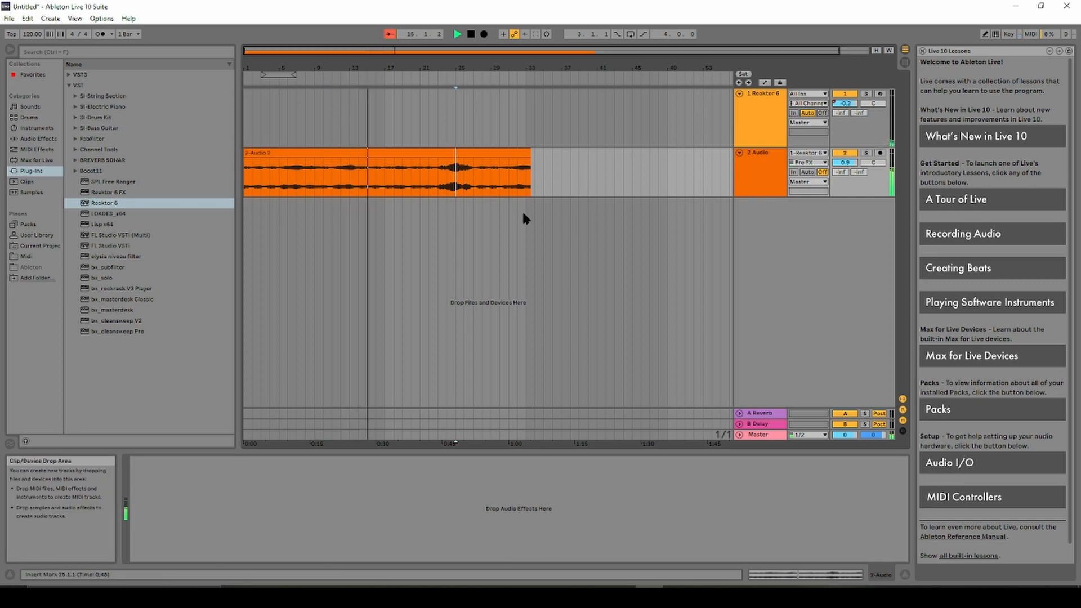
left_click(425, 74)
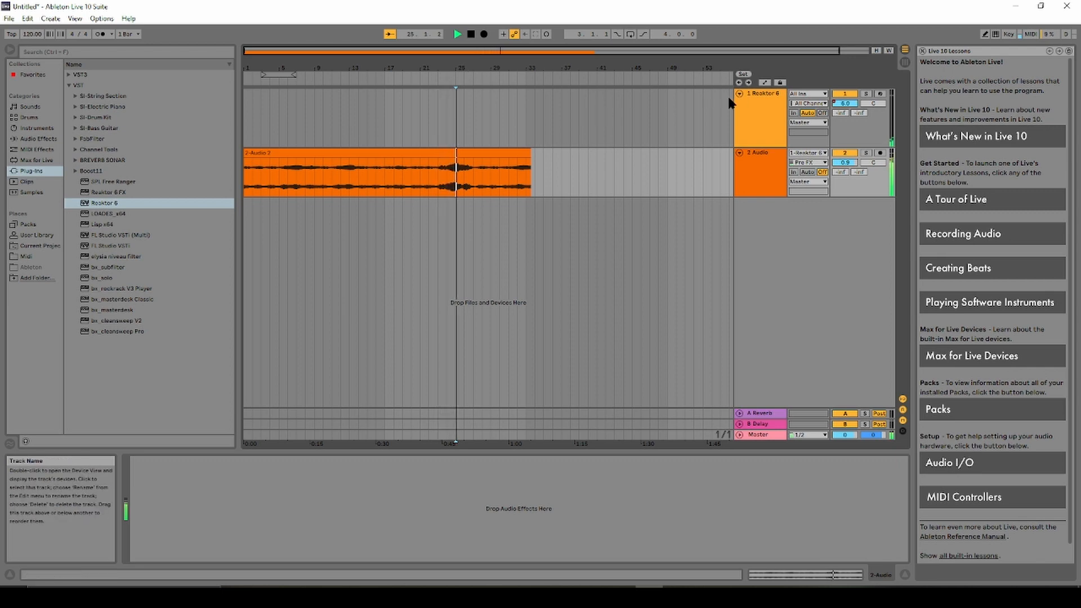
left_click(471, 35)
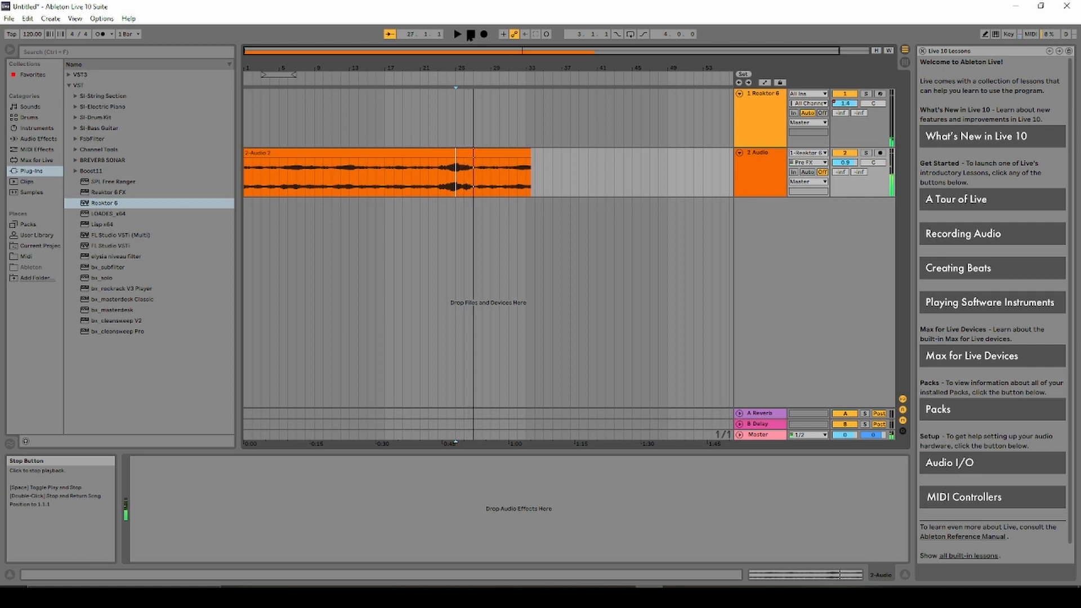
left_click(471, 35)
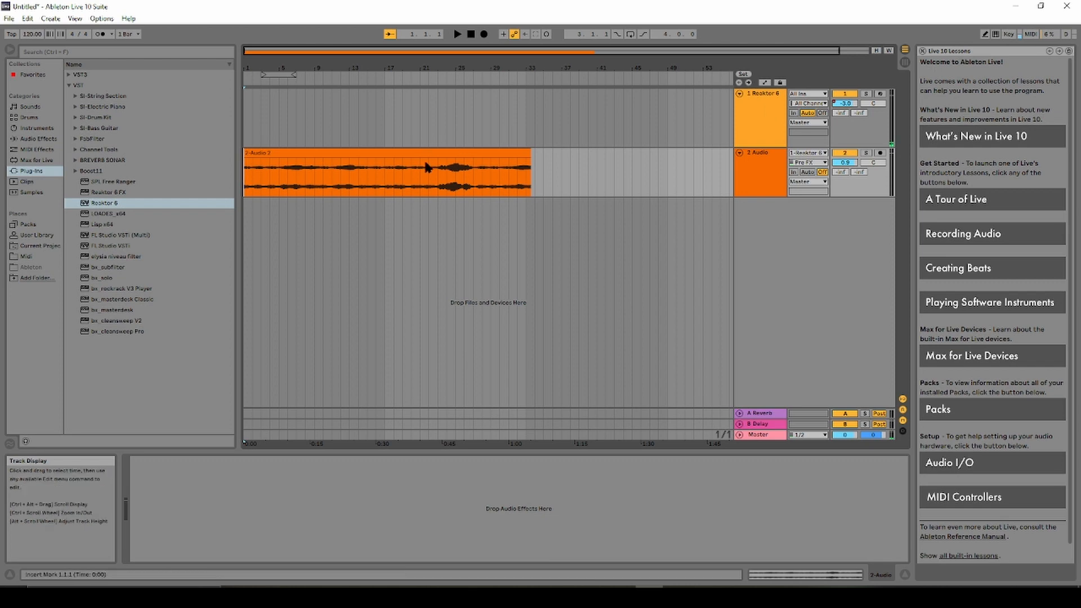
Copy the 2-Audio 2 clip onto the Reaktor 6 track and convert it to a Melody MIDI clip.
left_click(428, 175)
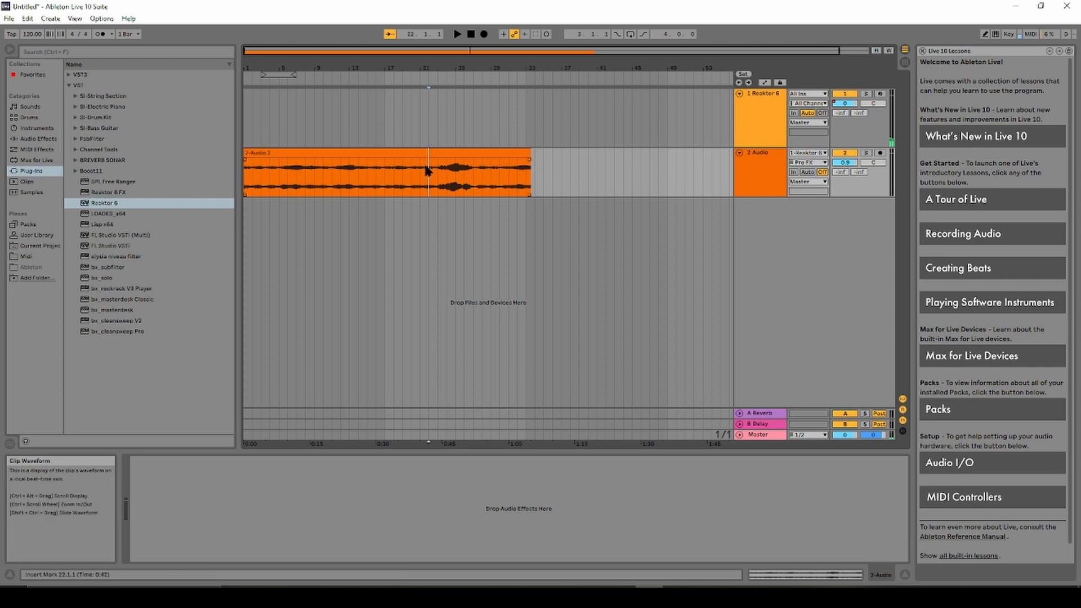
left_click_drag(434, 161, 420, 114)
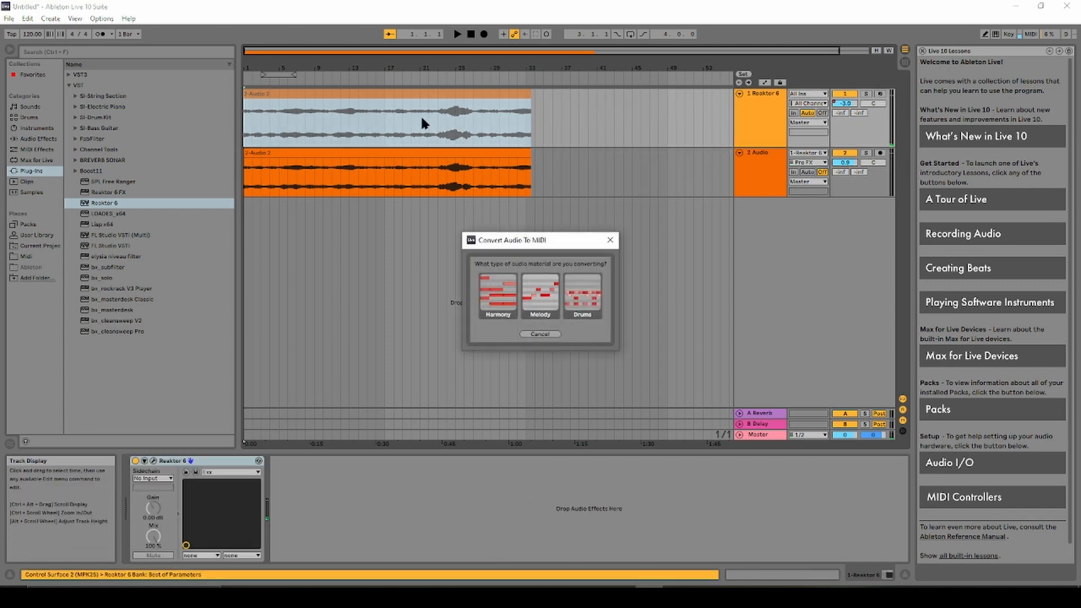
left_click(545, 294)
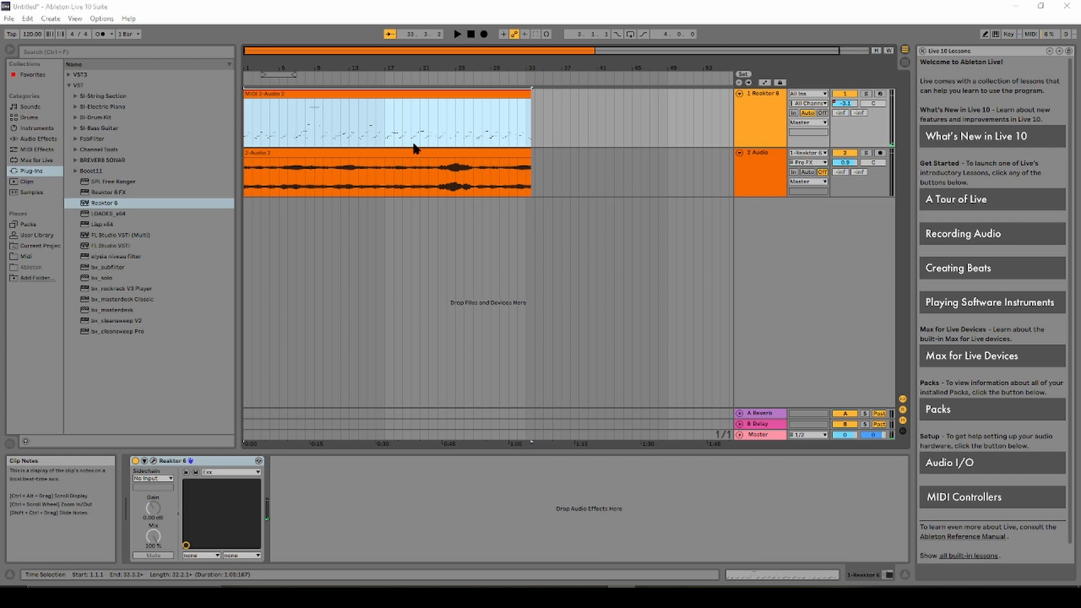
Play from the start with Reaktor 6 soloed, briefly opening and closing its plug-in window, then stop.
left_click(457, 35)
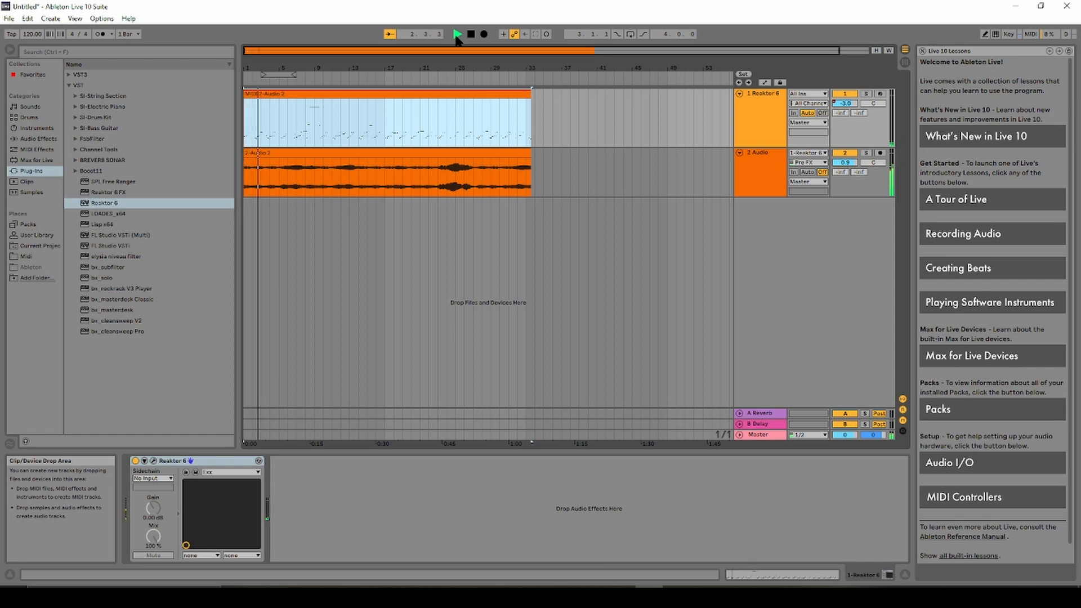
left_click(457, 35)
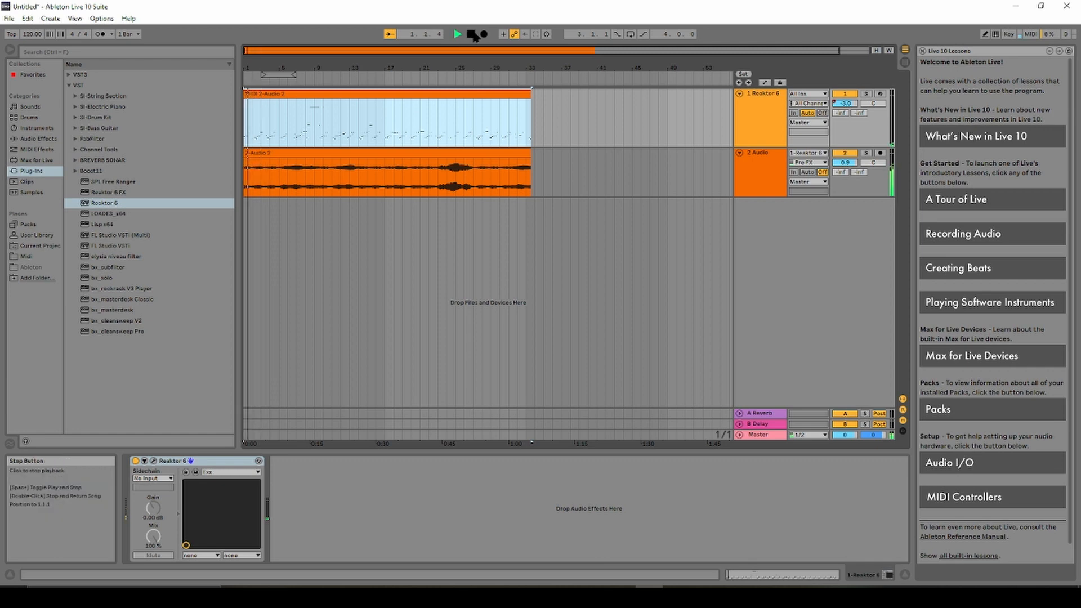
left_click(867, 94)
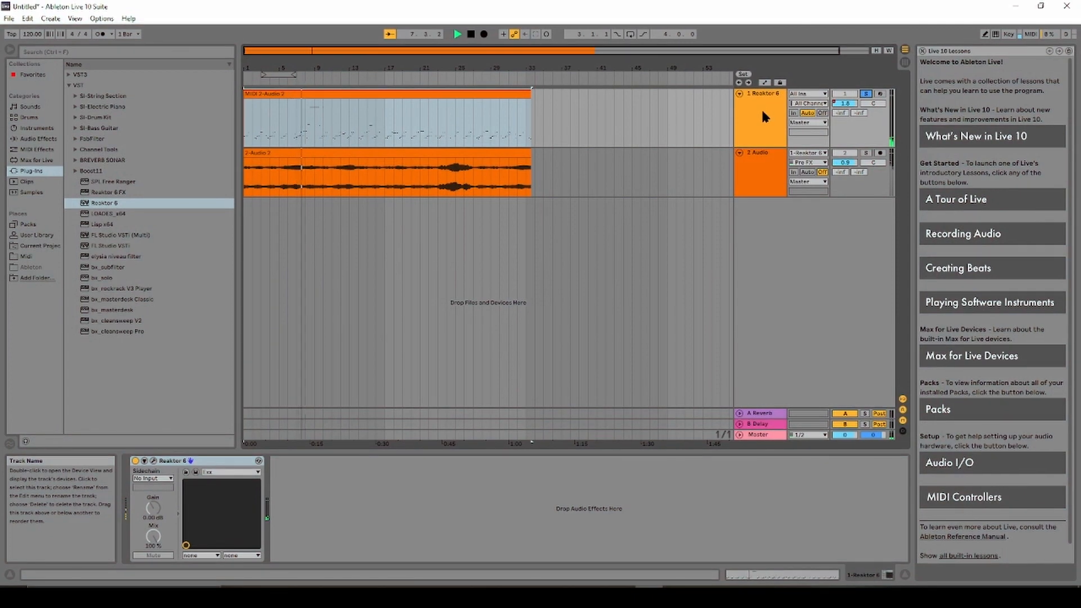
double_click(763, 112)
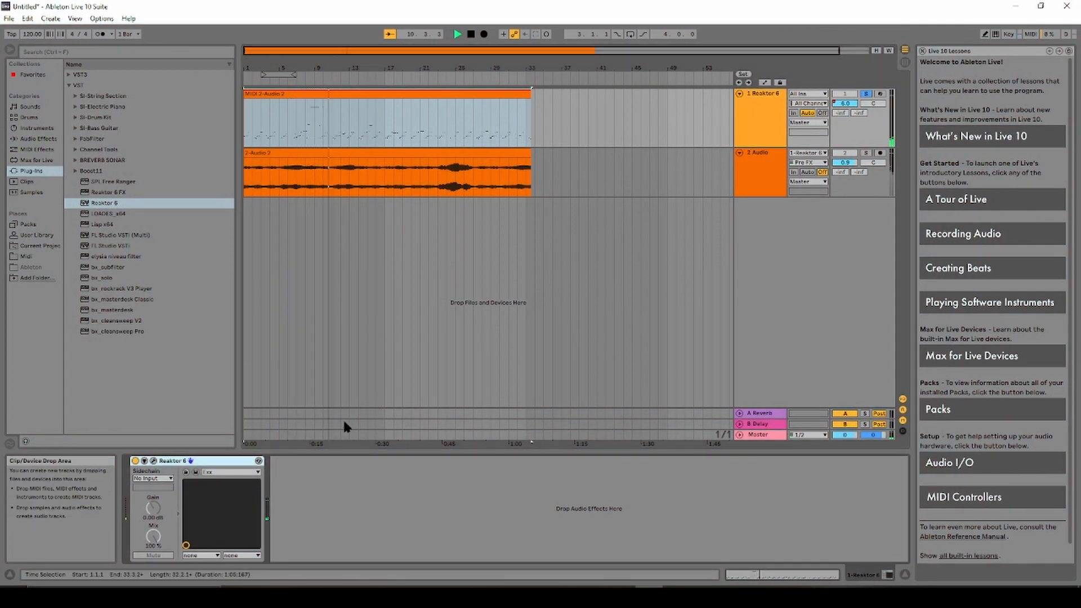
left_click(153, 462)
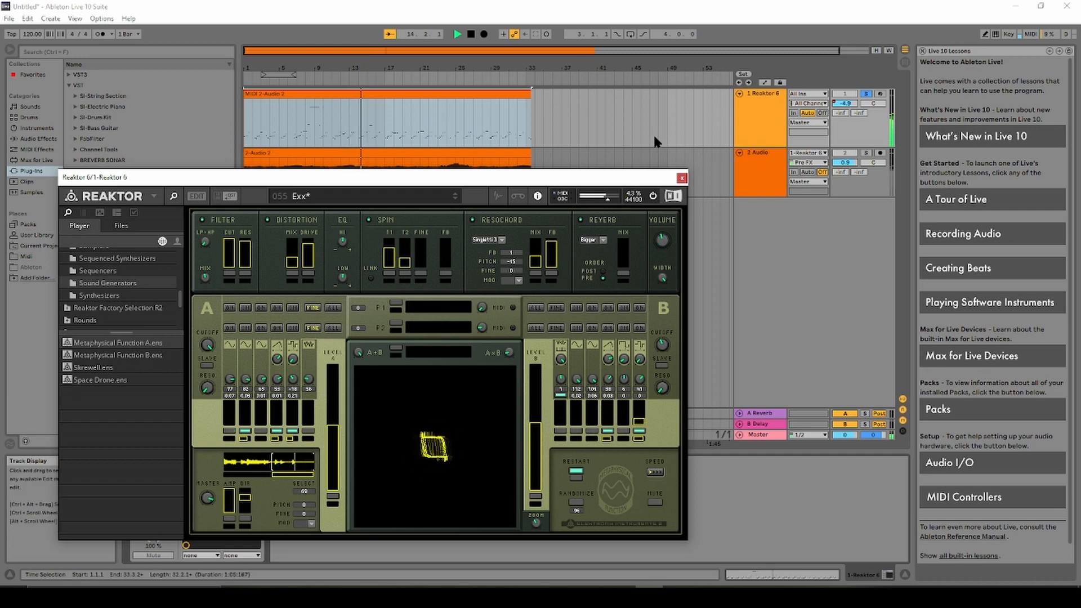
left_click_drag(629, 183, 823, 165)
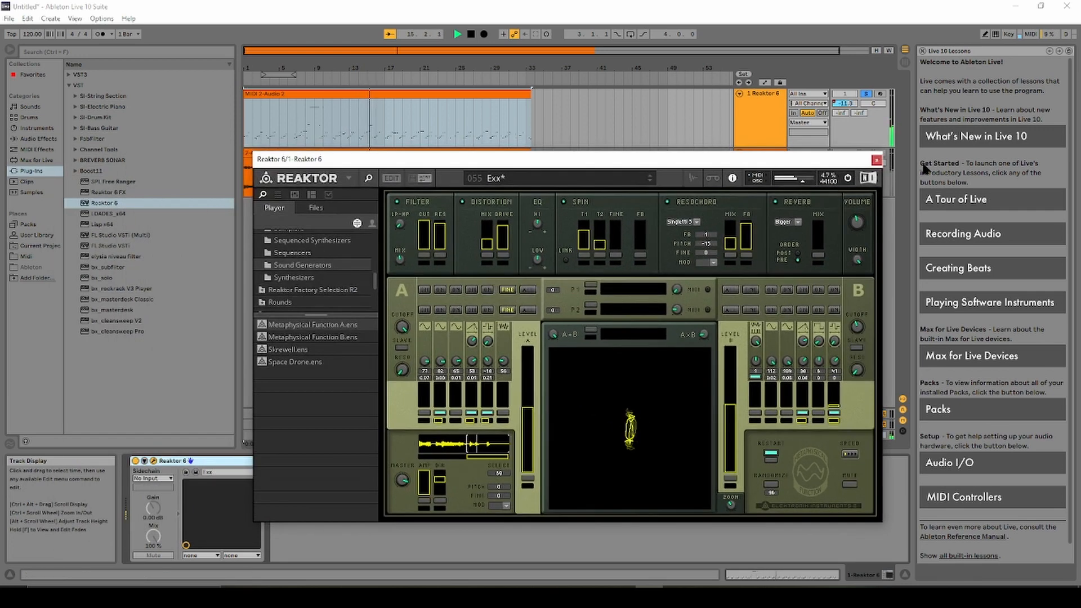
left_click(877, 160)
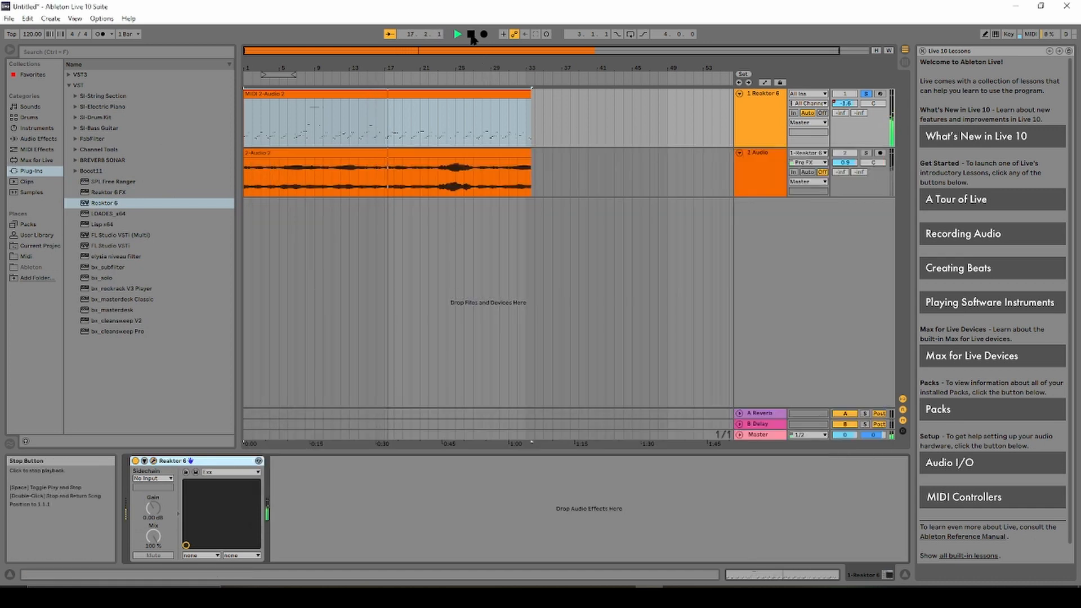
key("space")
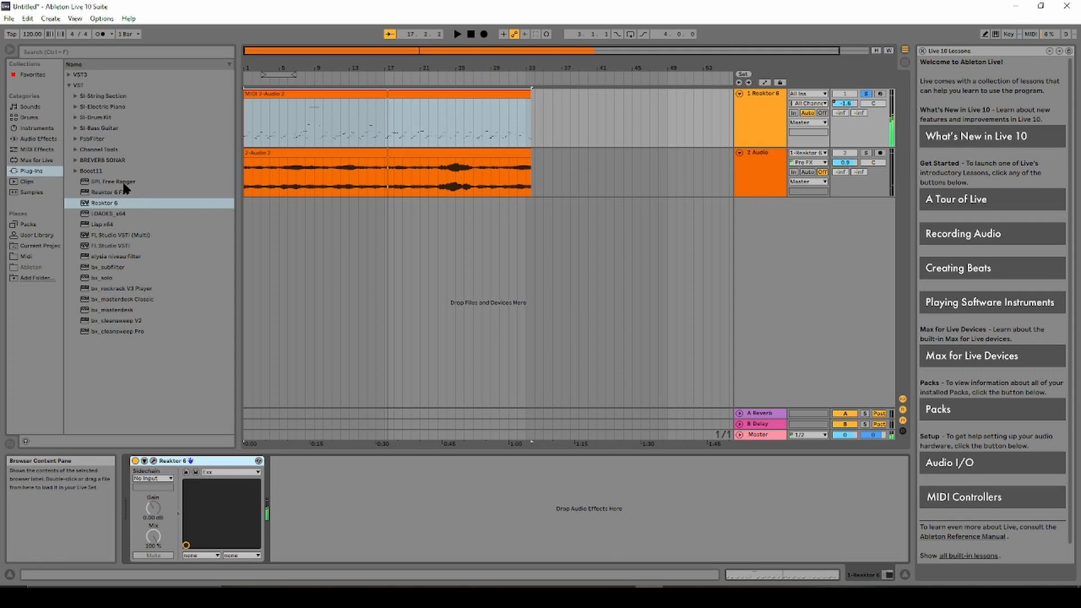
Reselect the Reaktor 6 device and track and open the Reaktor instrument window again.
left_click(98, 203)
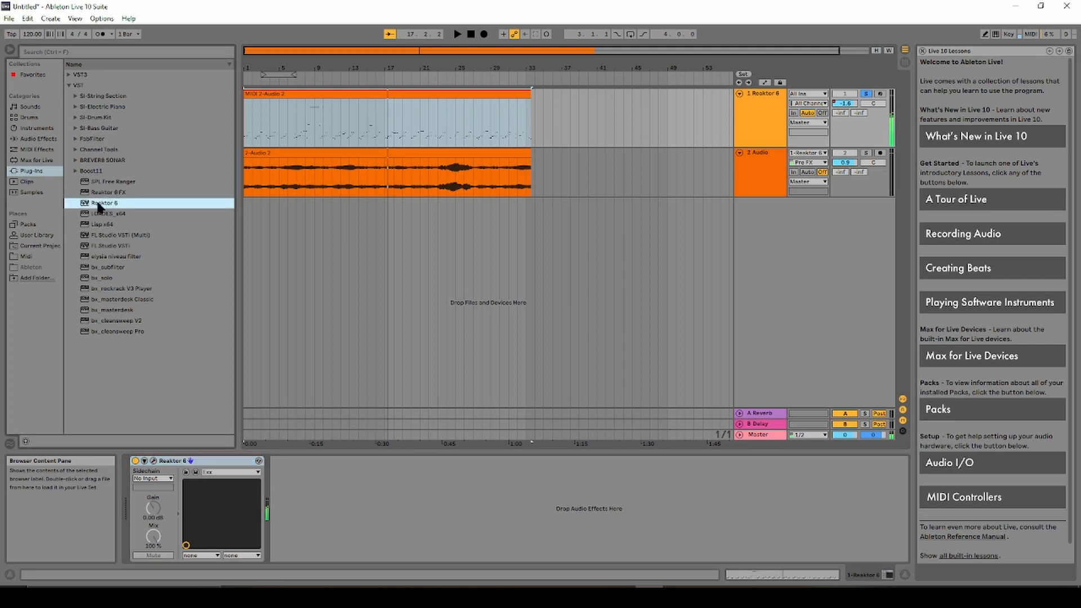
left_click(744, 112)
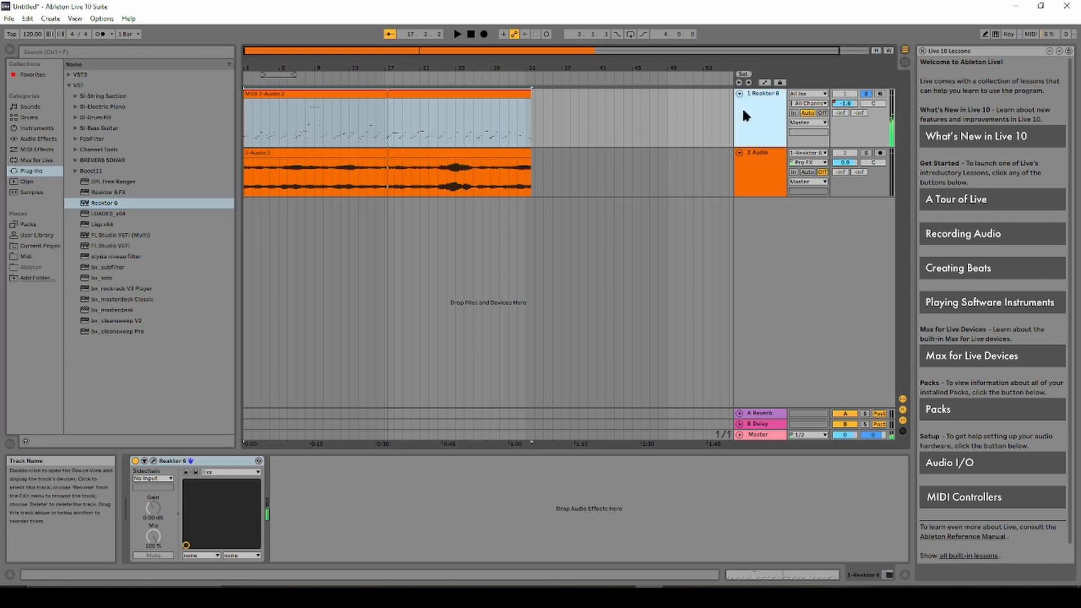
left_click(742, 106)
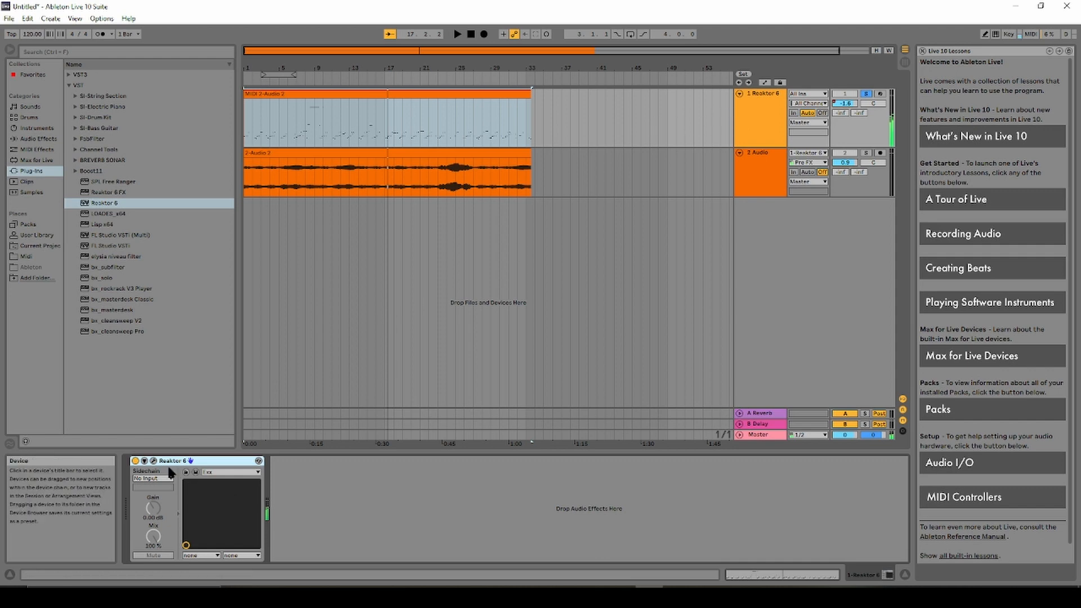
left_click(149, 461)
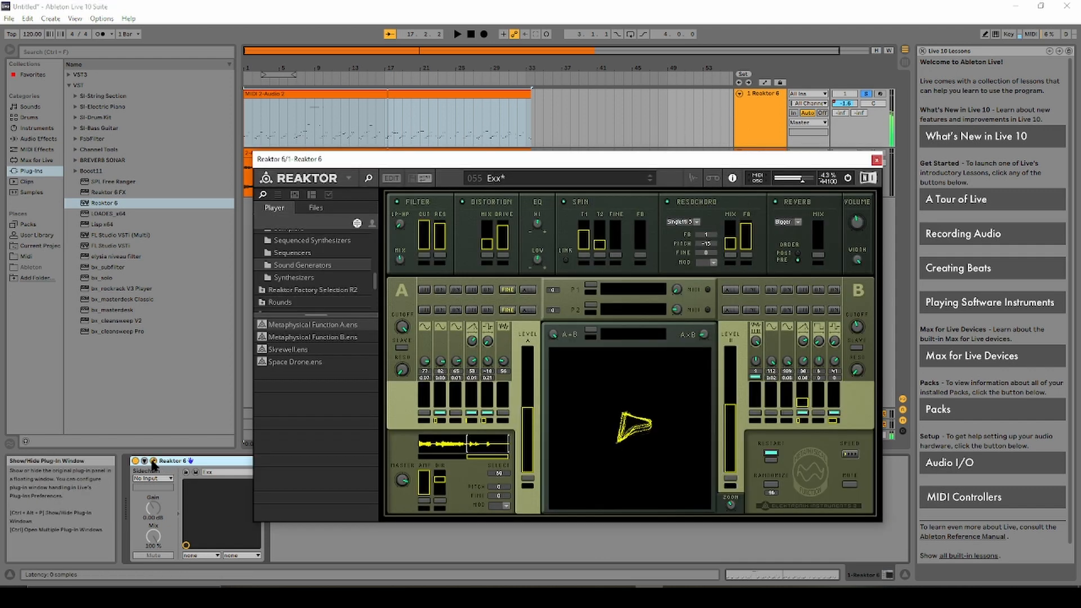
Load Reaktor's Carbon synth without saving changes, playing it with track 1.8 dB and master -19.5.
left_click(291, 279)
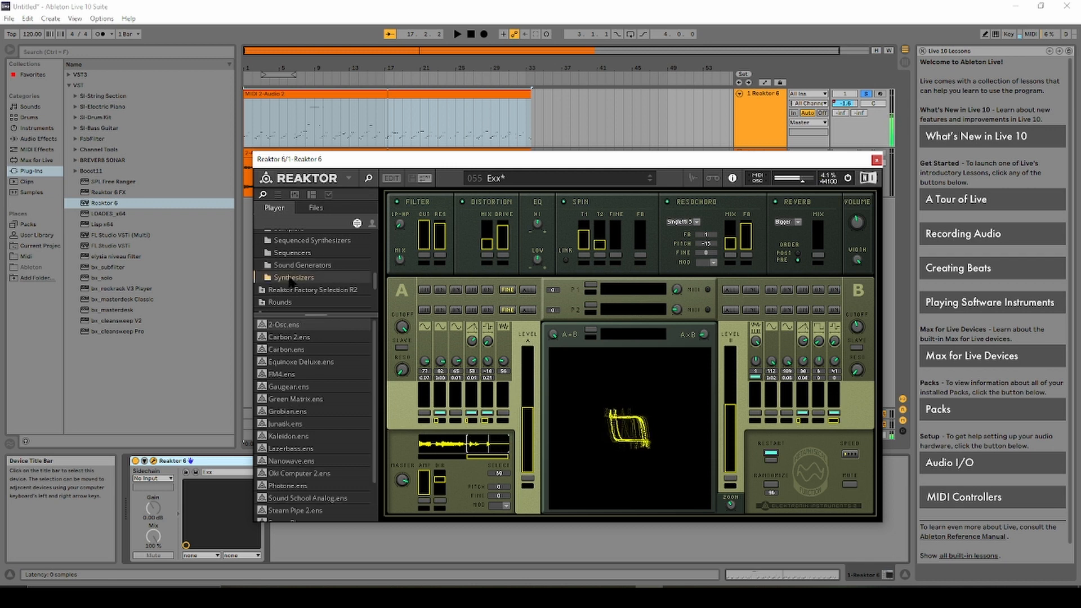
double_click(297, 349)
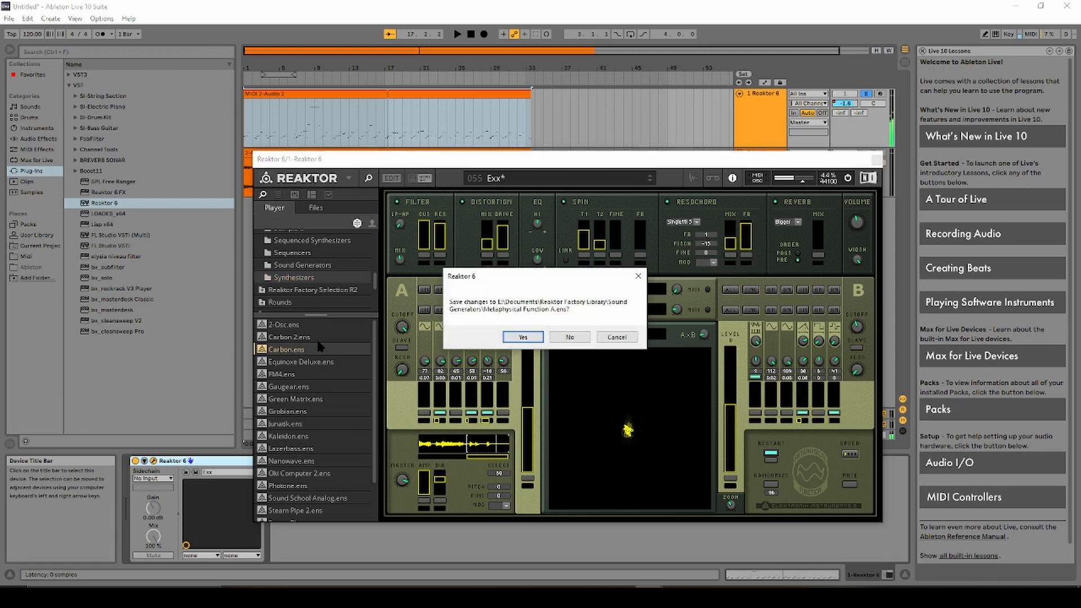
left_click(570, 337)
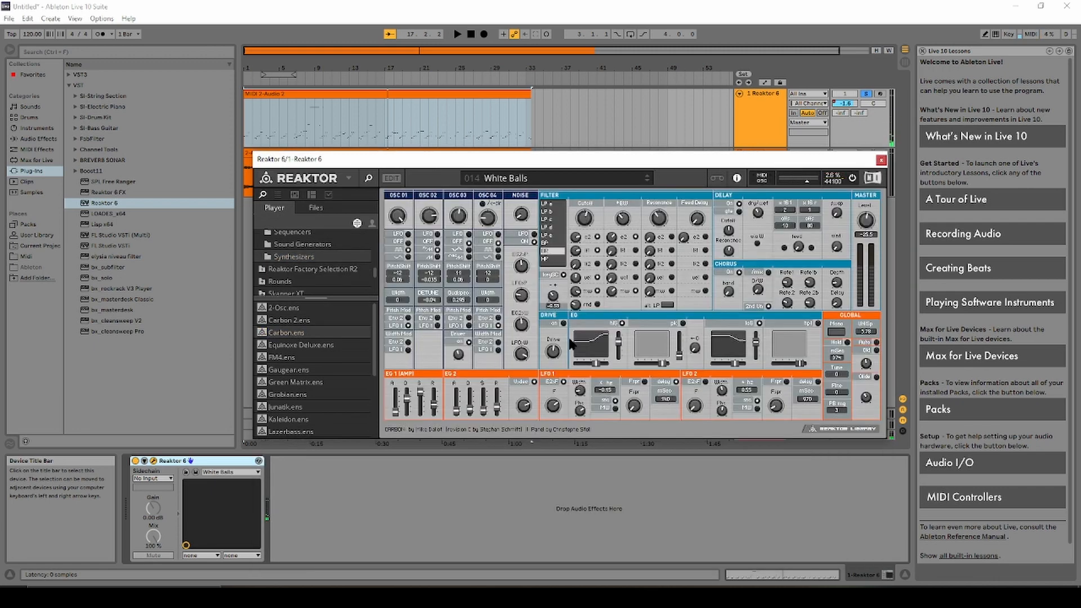
left_click(461, 36)
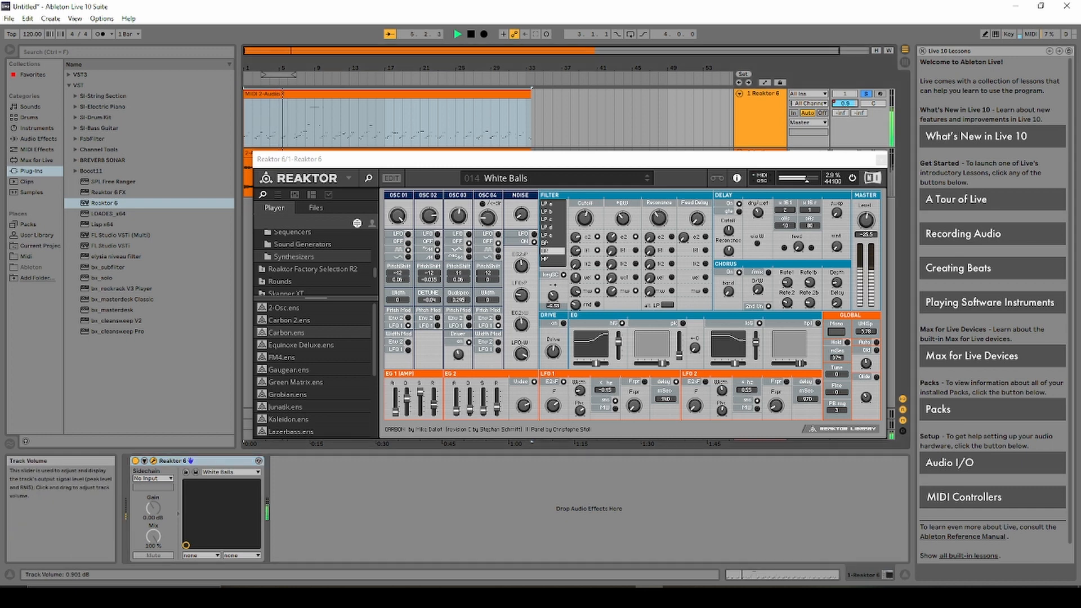
left_click_drag(844, 107, 843, 131)
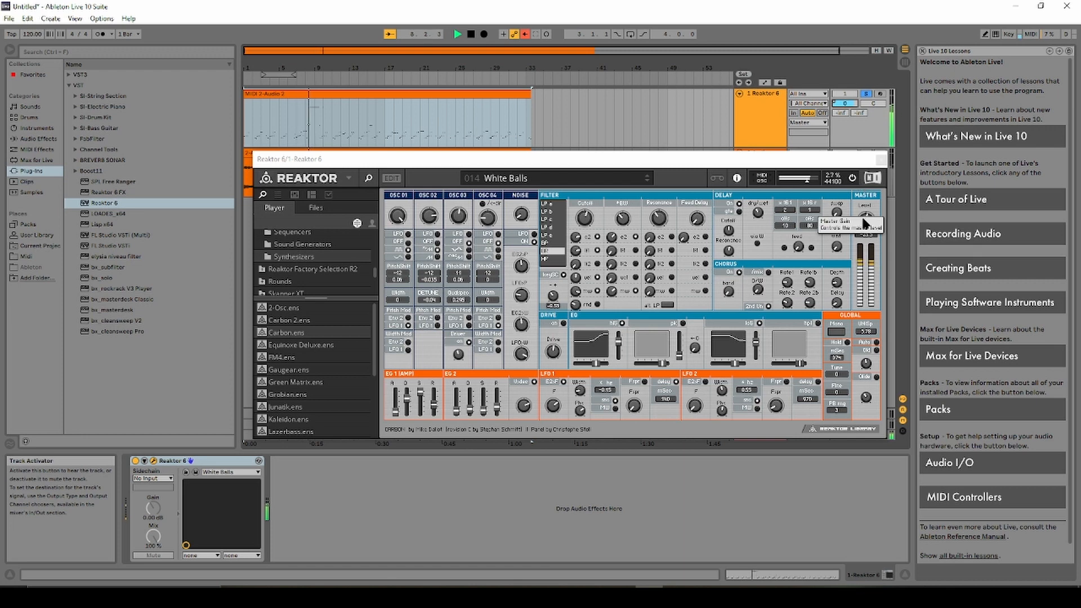
left_click_drag(866, 219, 866, 196)
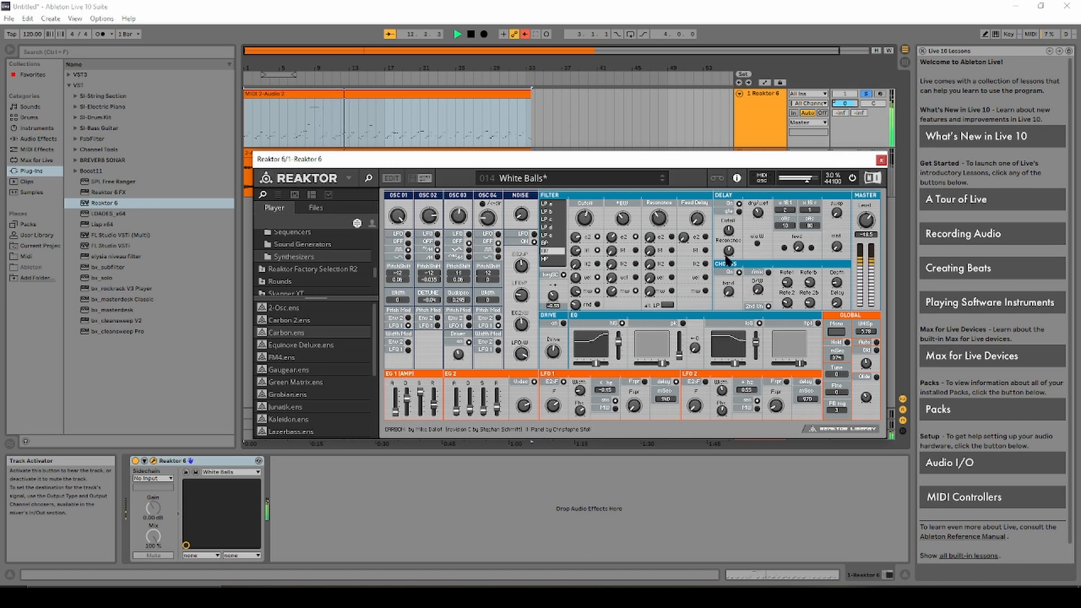
Switch Carbon to the Carbon Two preset, then load Equinoxe Deluxe's Equicolor Pad without saving.
left_click(549, 187)
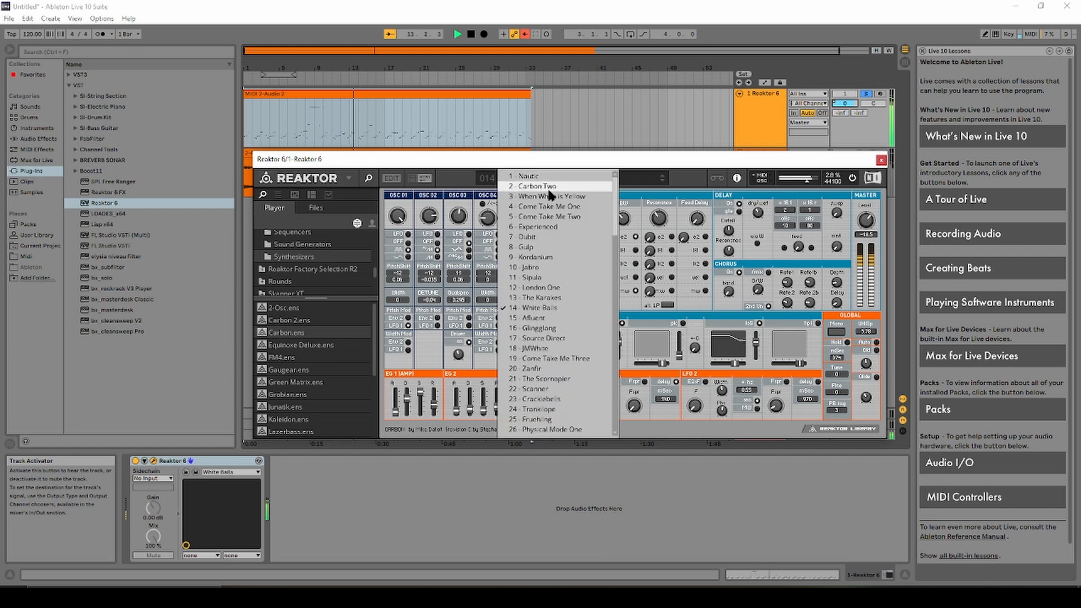
left_click(549, 193)
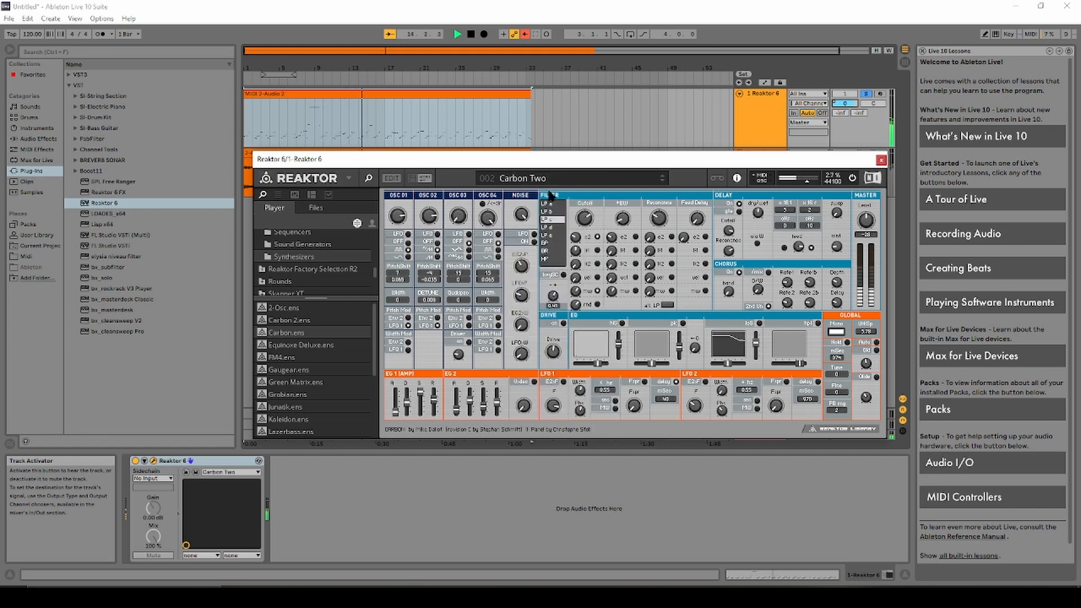
double_click(284, 345)
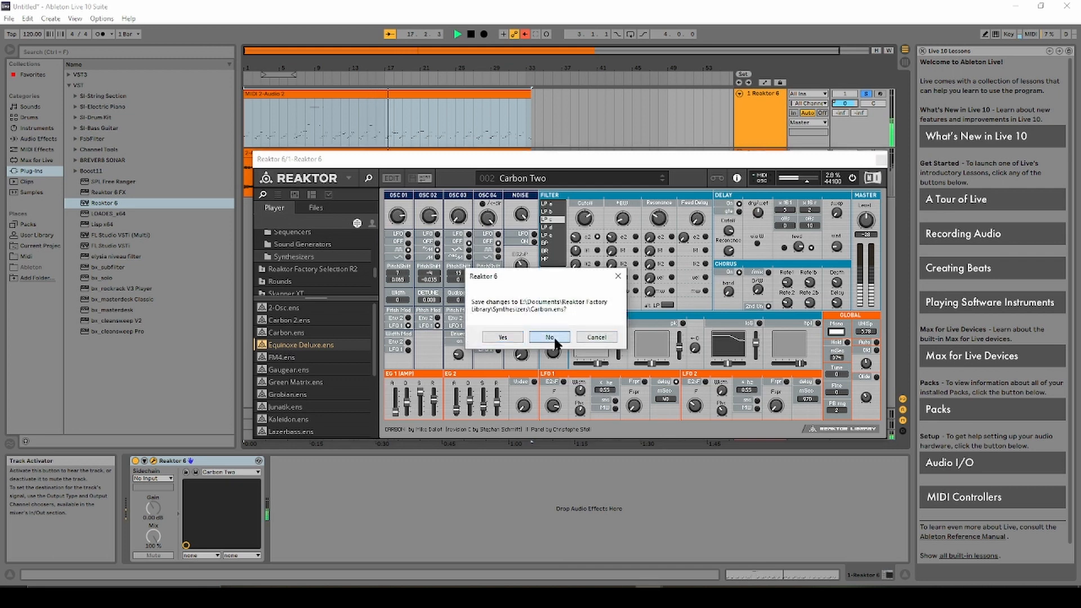
left_click(554, 340)
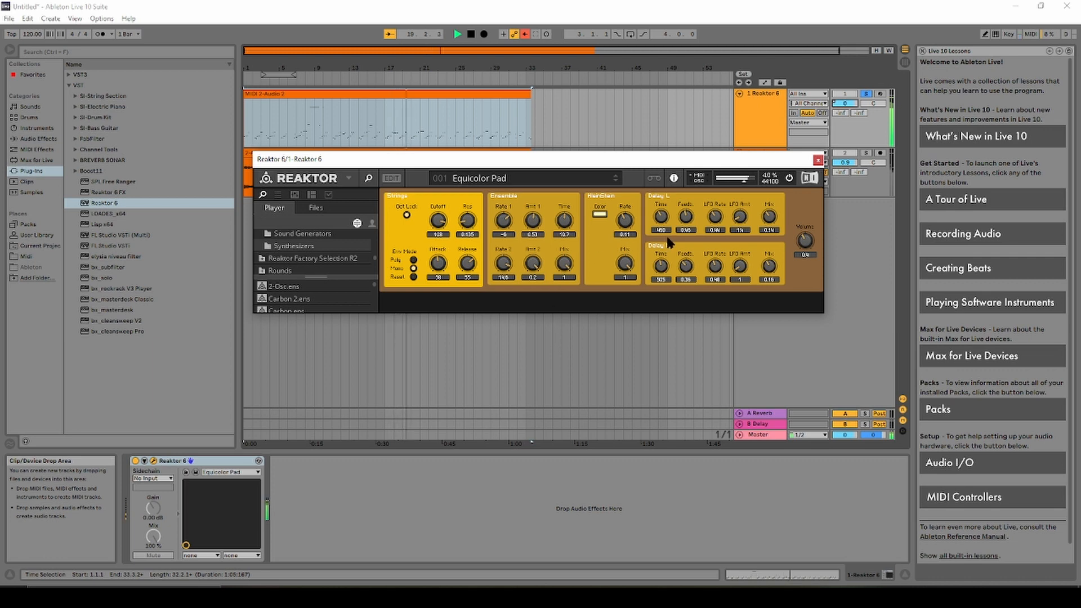
Restart playback from the song start and move the Reaktor window aside.
left_click(471, 35)
left_click(472, 35)
left_click(457, 34)
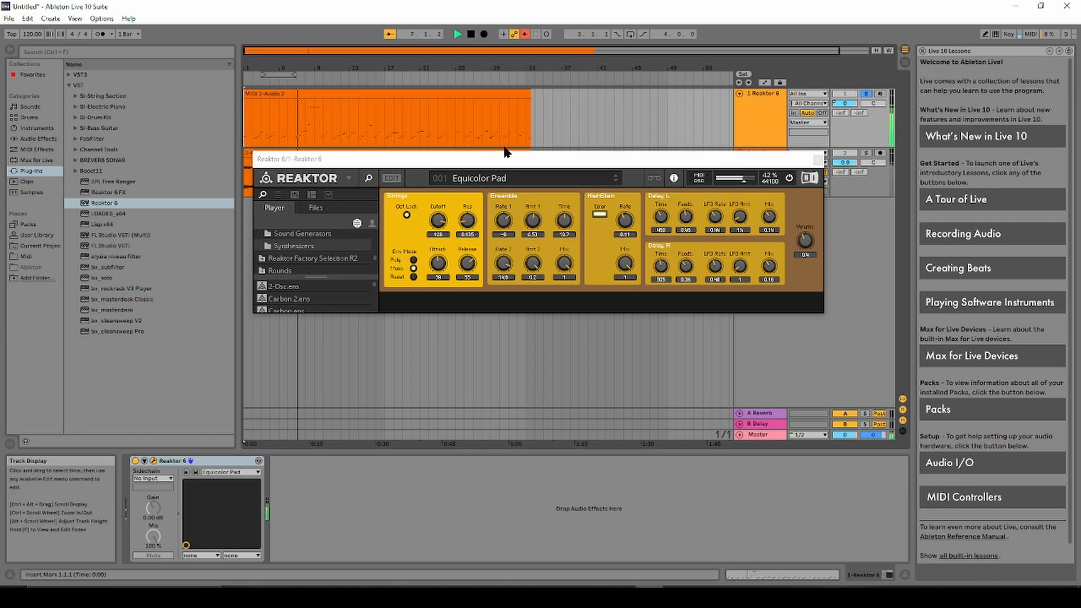
left_click_drag(553, 164, 555, 328)
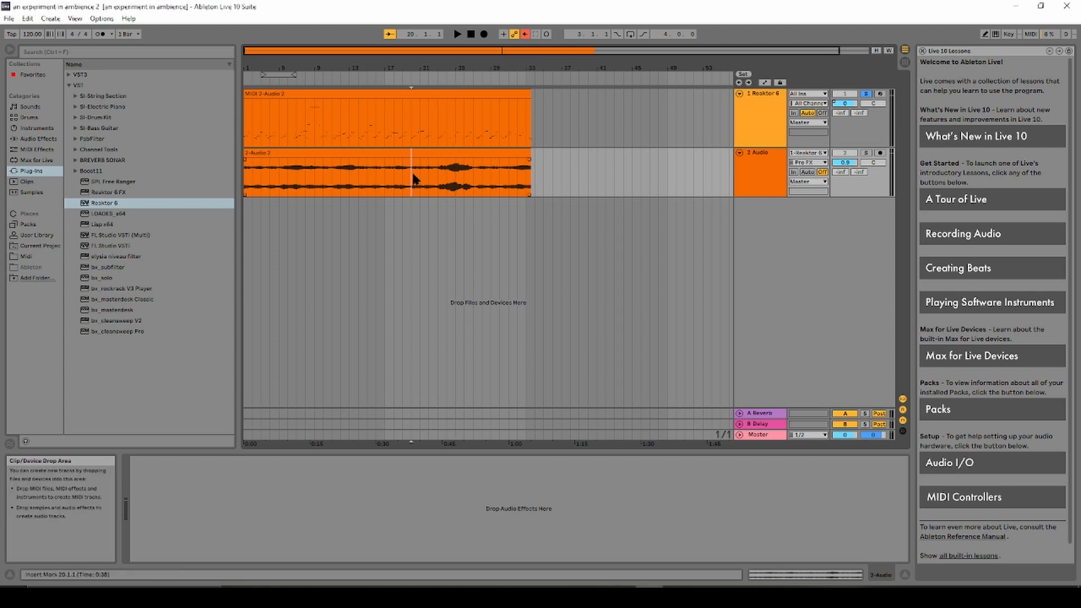
Hear the melody alone by deleting 2-Audio 2, then restore it and unsolo Reaktor 6.
left_click(404, 157)
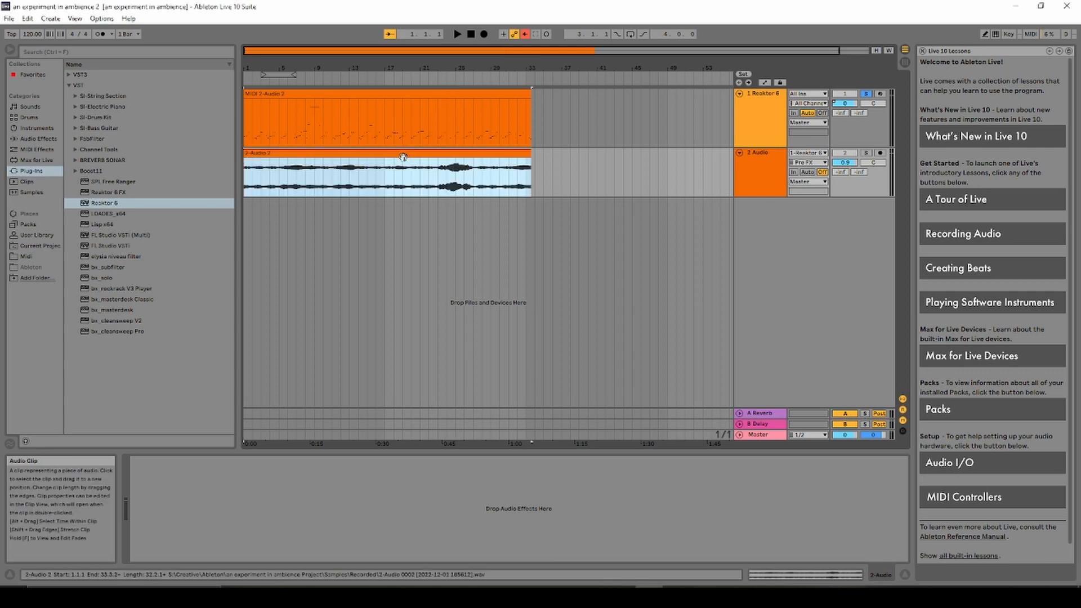
key("Delete")
left_click(456, 34)
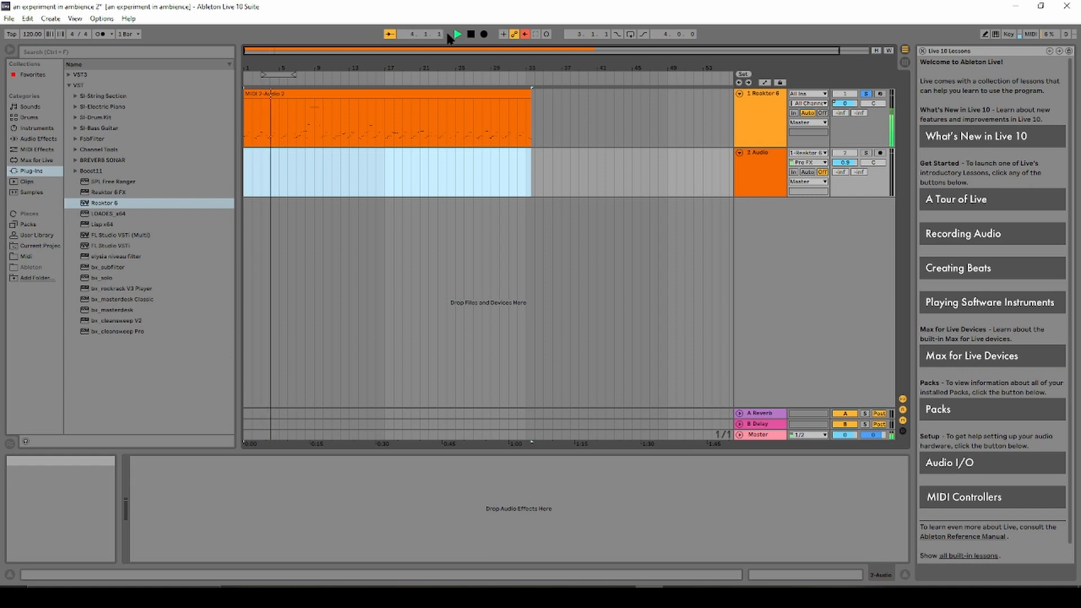
key("ctrl+z")
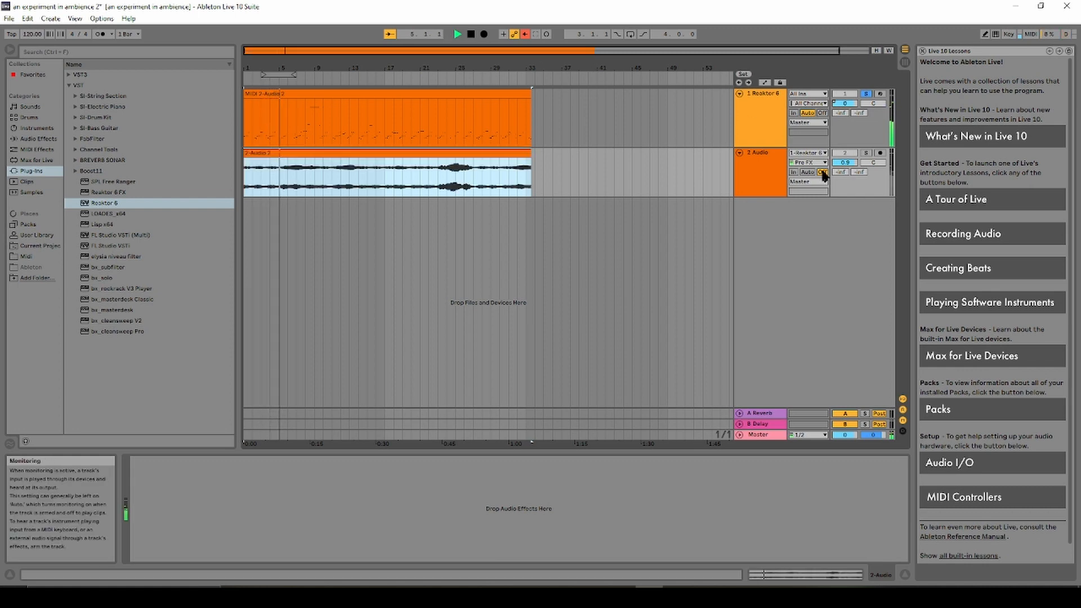
left_click(866, 94)
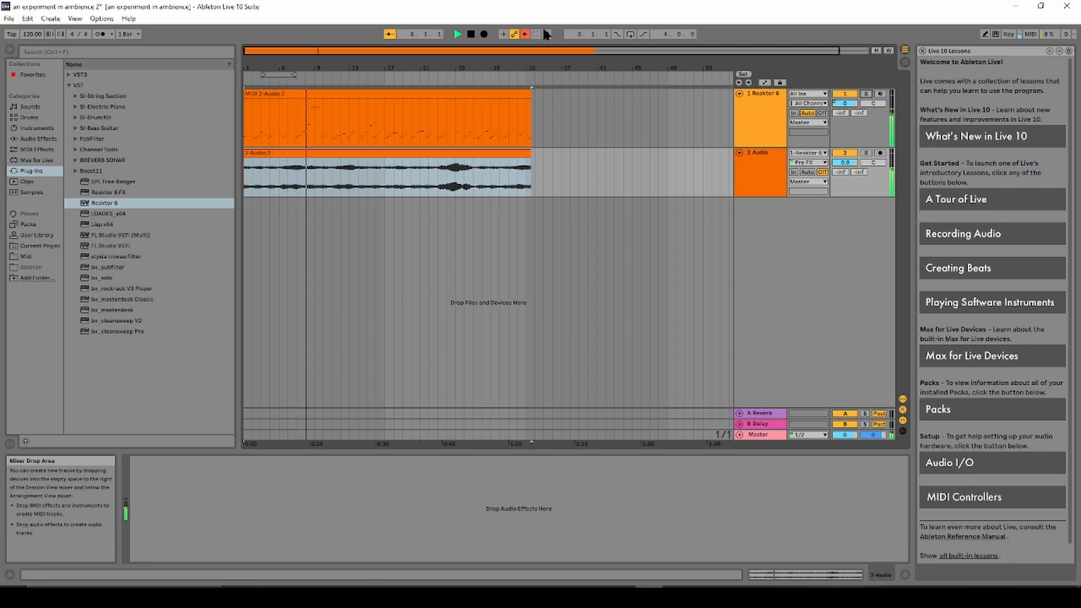
Stop playback, save the set, and bring up the MIDI clip's context menu at bar 25.
left_click(470, 35)
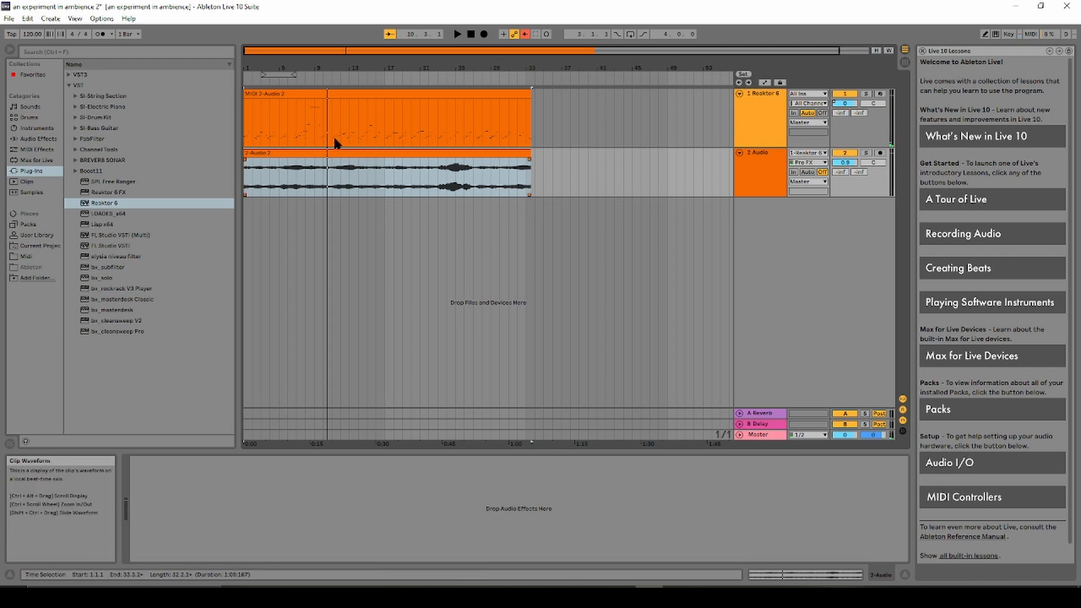
key("ctrl+s")
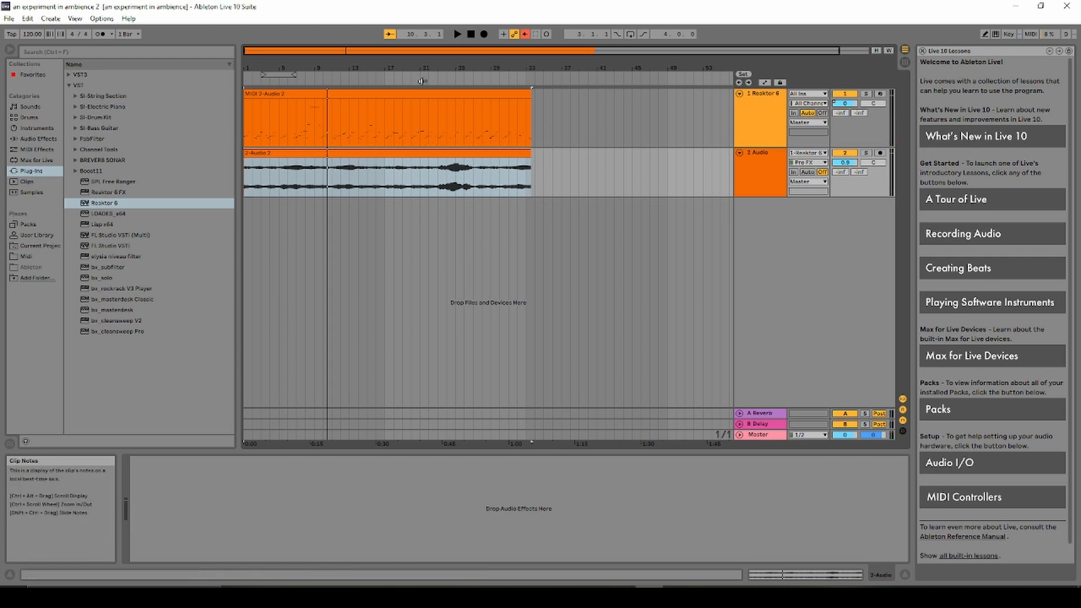
left_click(402, 117)
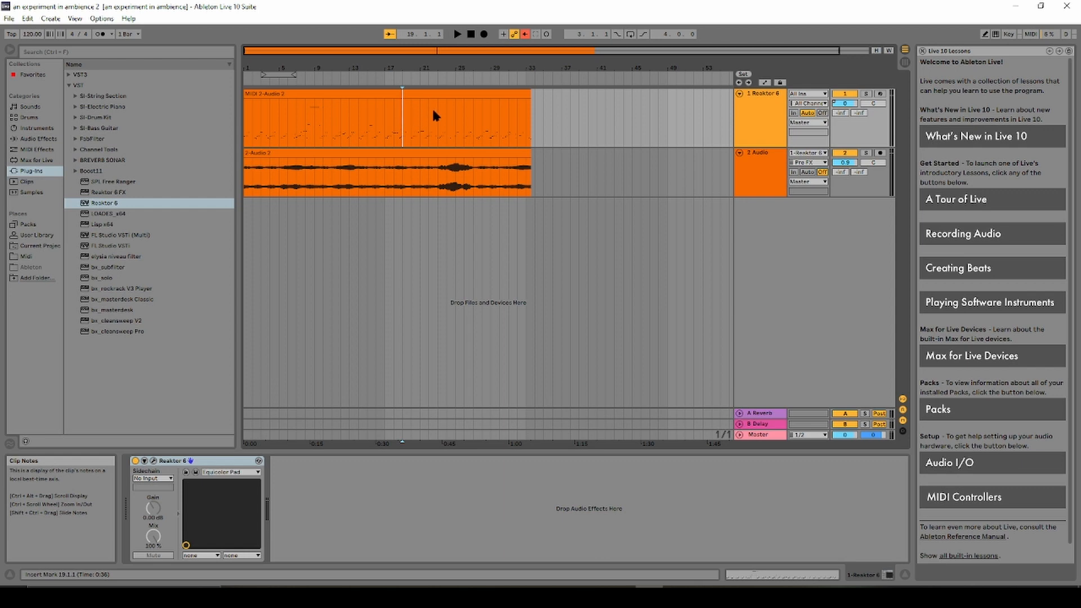
left_click(447, 94)
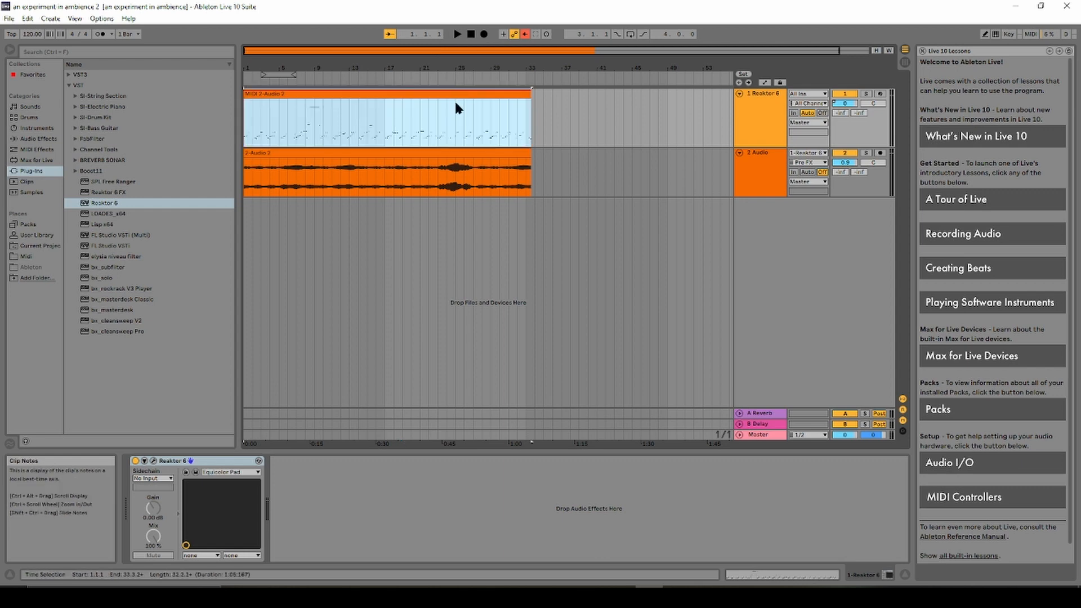
left_click(455, 106)
right_click(454, 101)
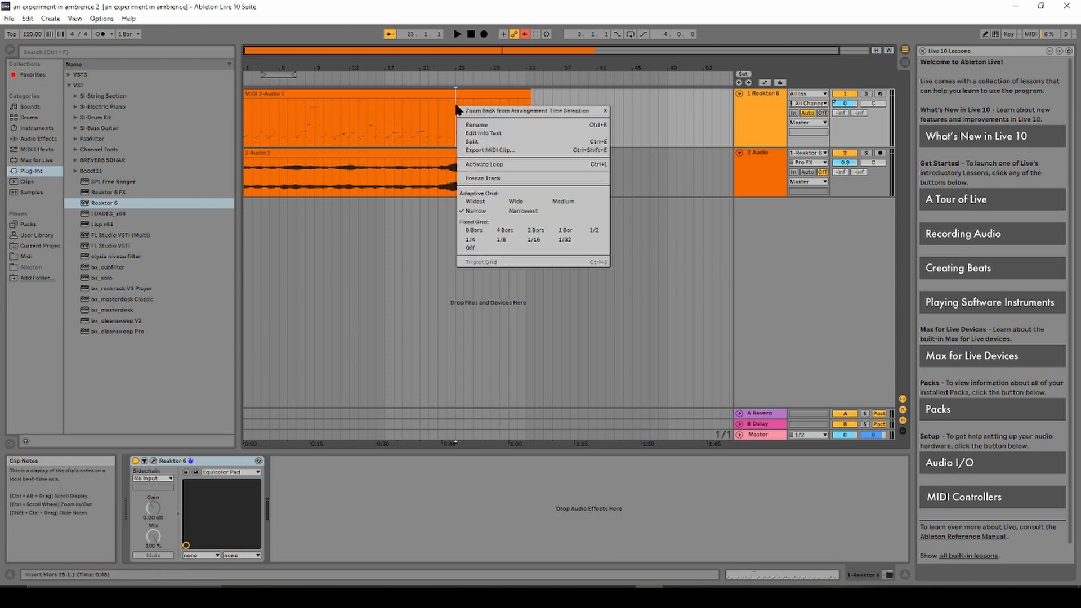
left_click(474, 179)
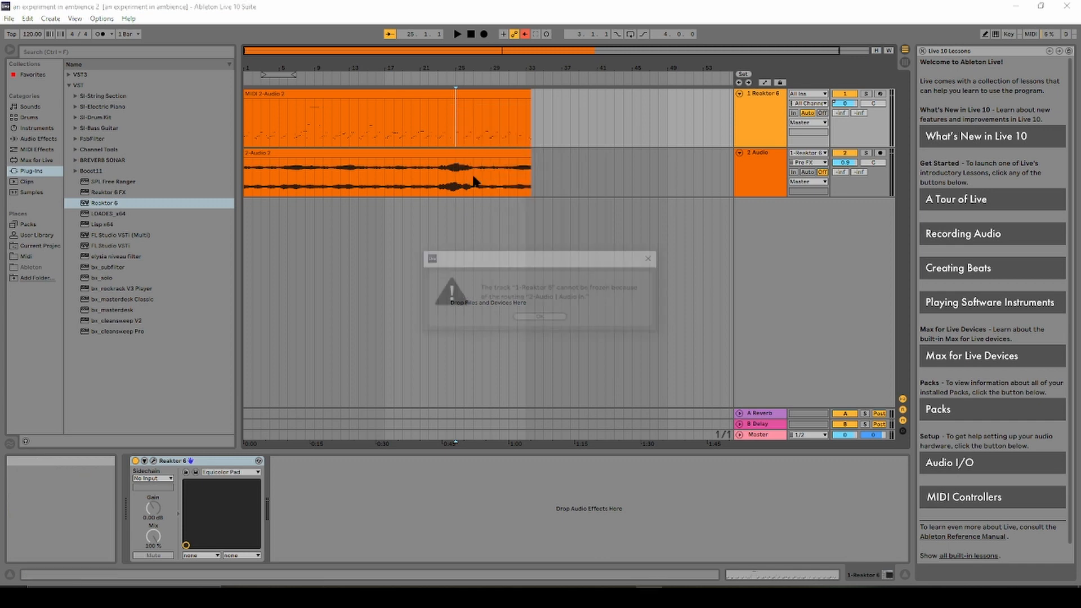
left_click(549, 318)
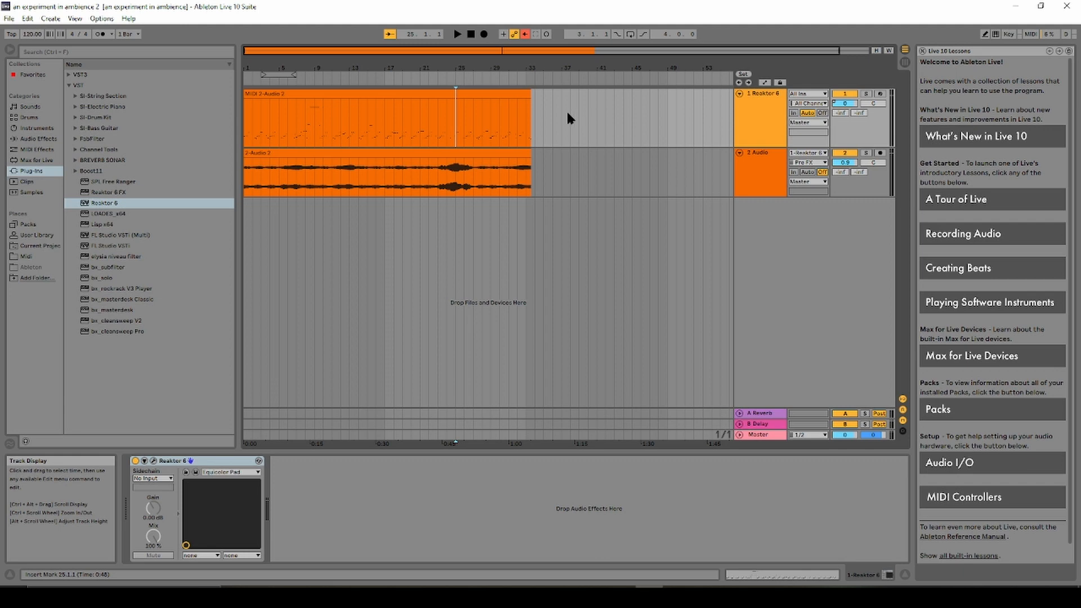
left_click(481, 95)
right_click(479, 104)
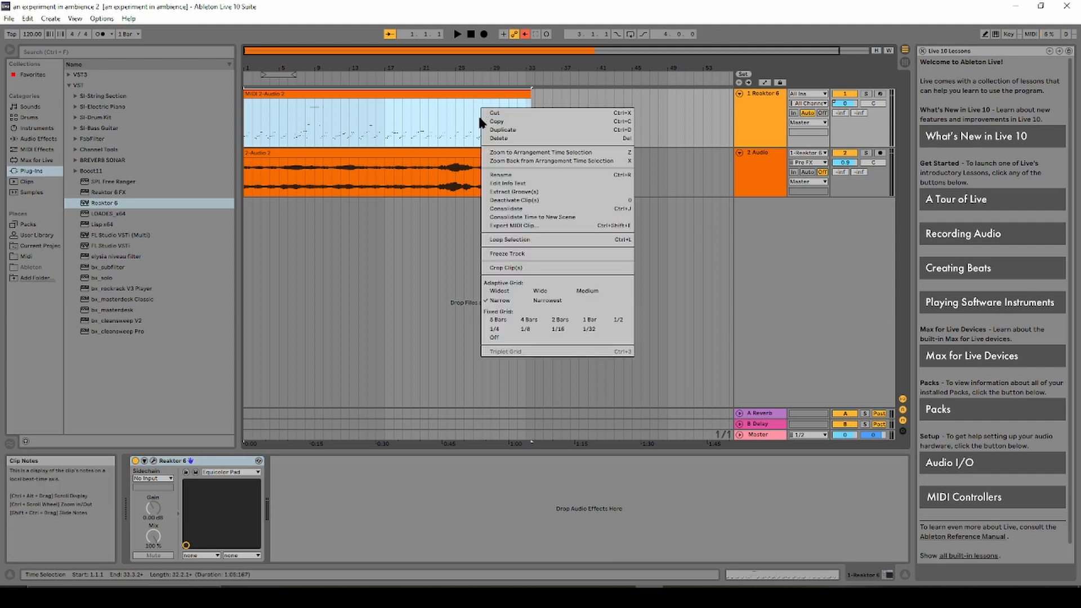
left_click(423, 98)
right_click(424, 98)
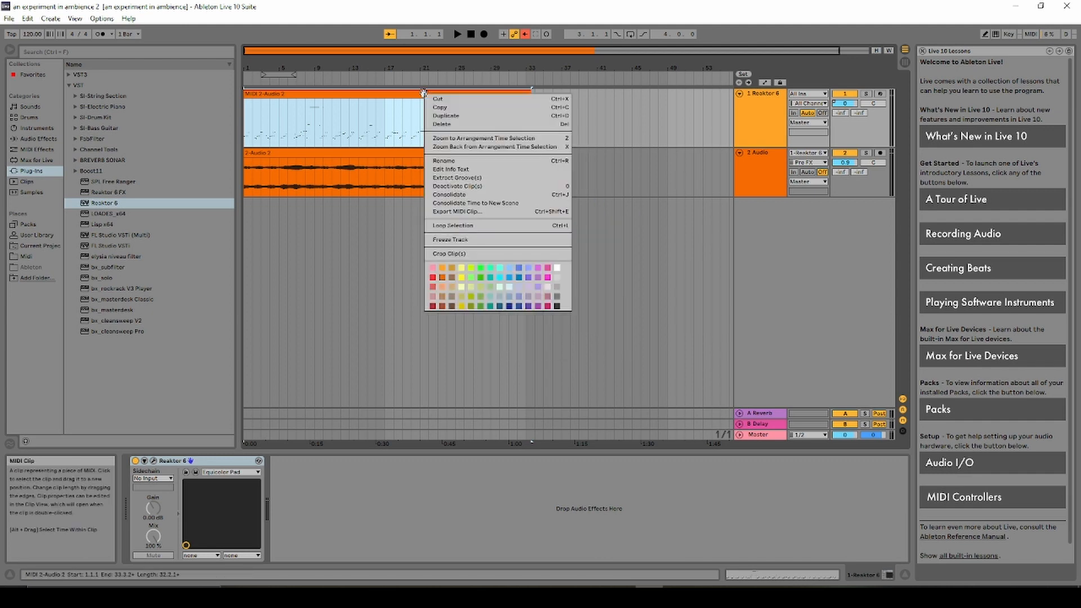
left_click(455, 241)
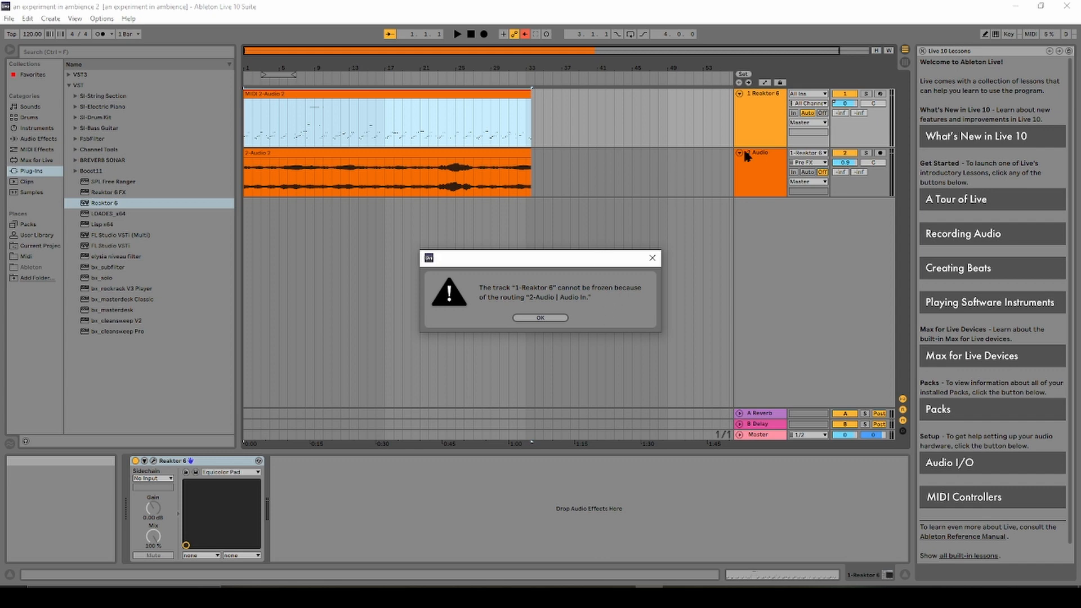
left_click(652, 258)
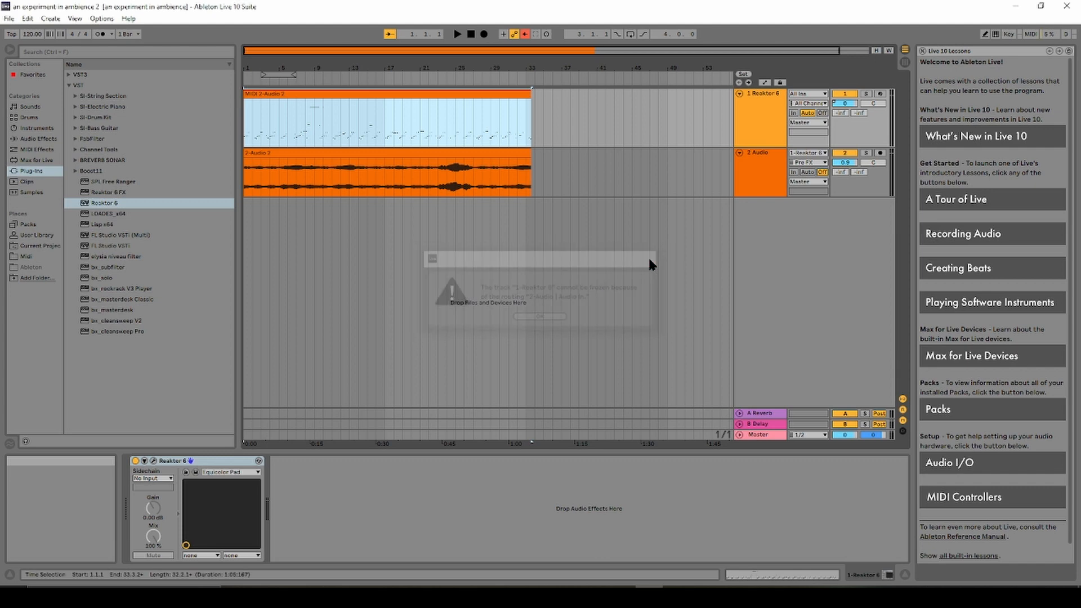
Check Audio 2's input choices and the audio device preferences, closing the preferences twice.
left_click(824, 153)
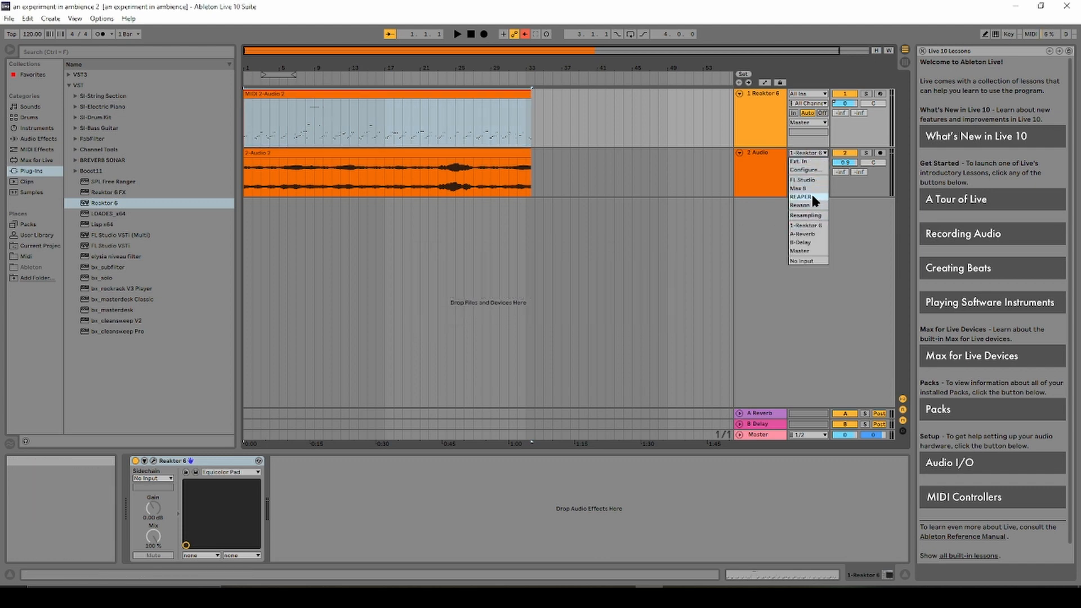
left_click(813, 170)
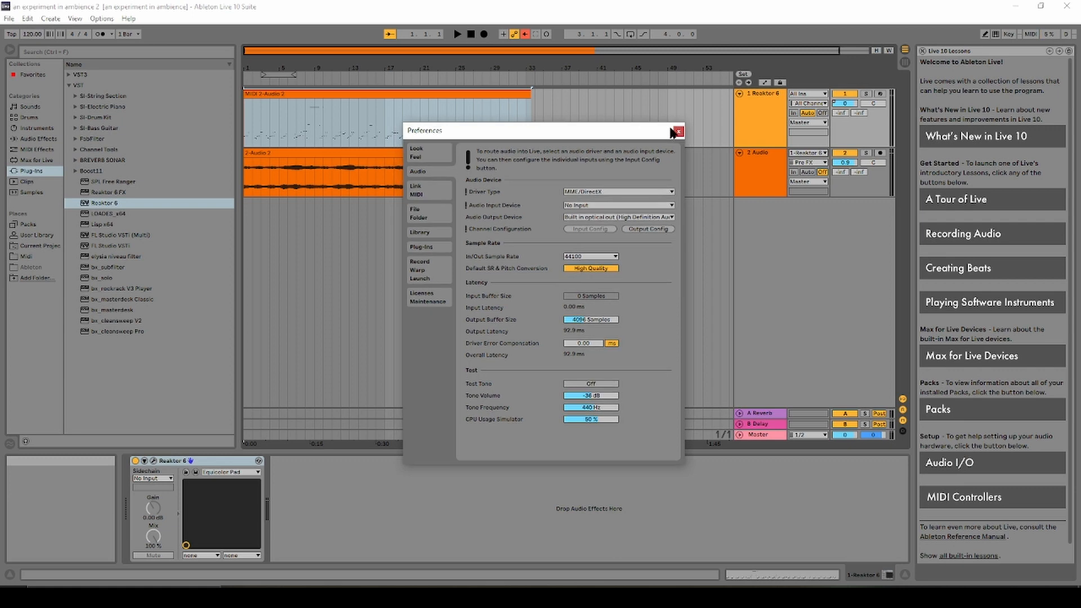
left_click(670, 129)
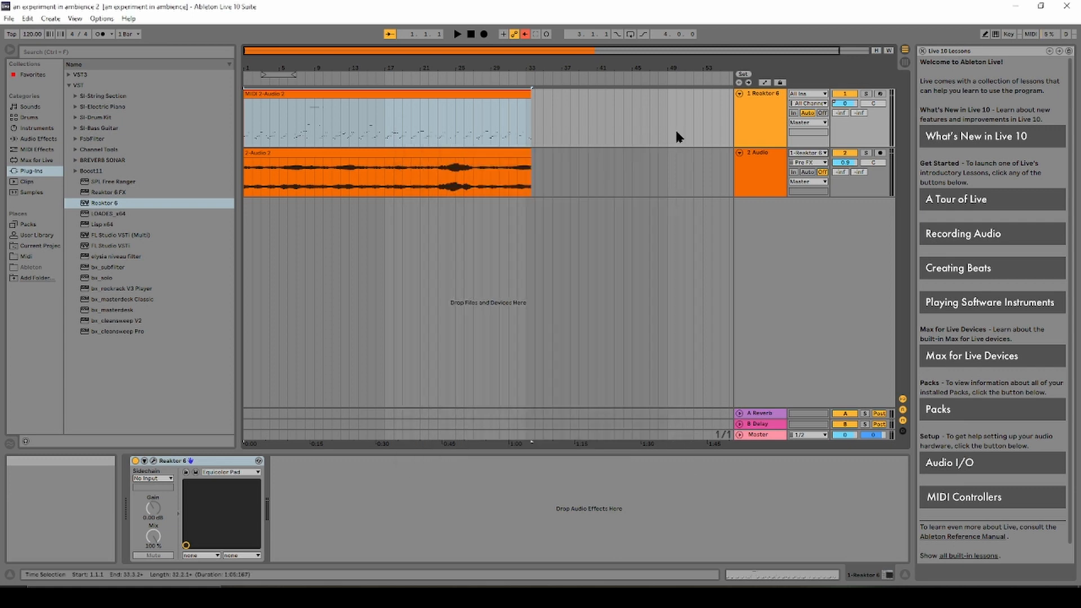
left_click(823, 163)
left_click(822, 167)
left_click(822, 153)
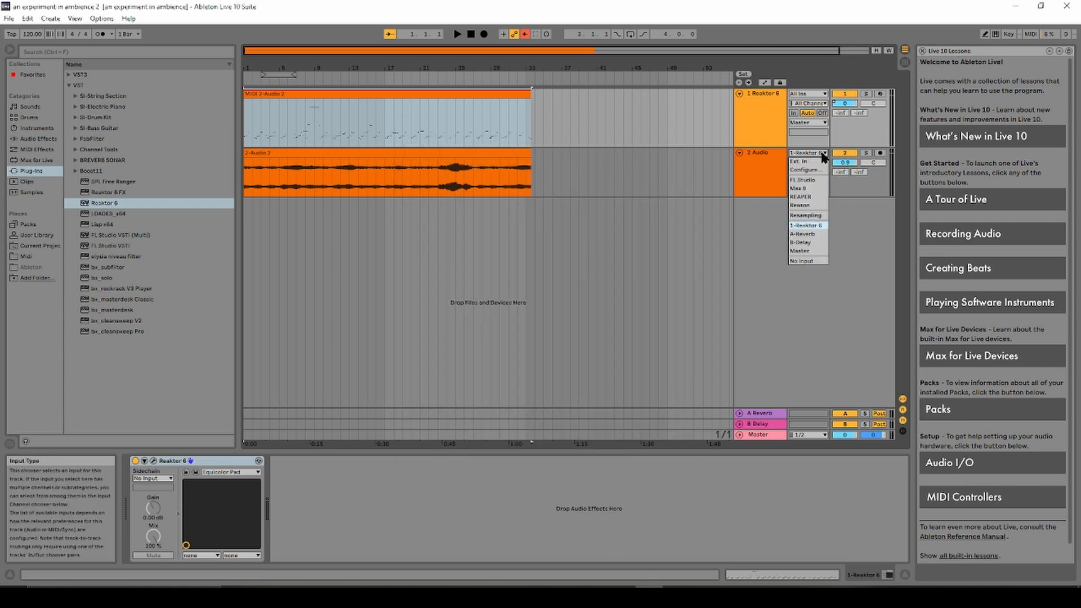
left_click(819, 159)
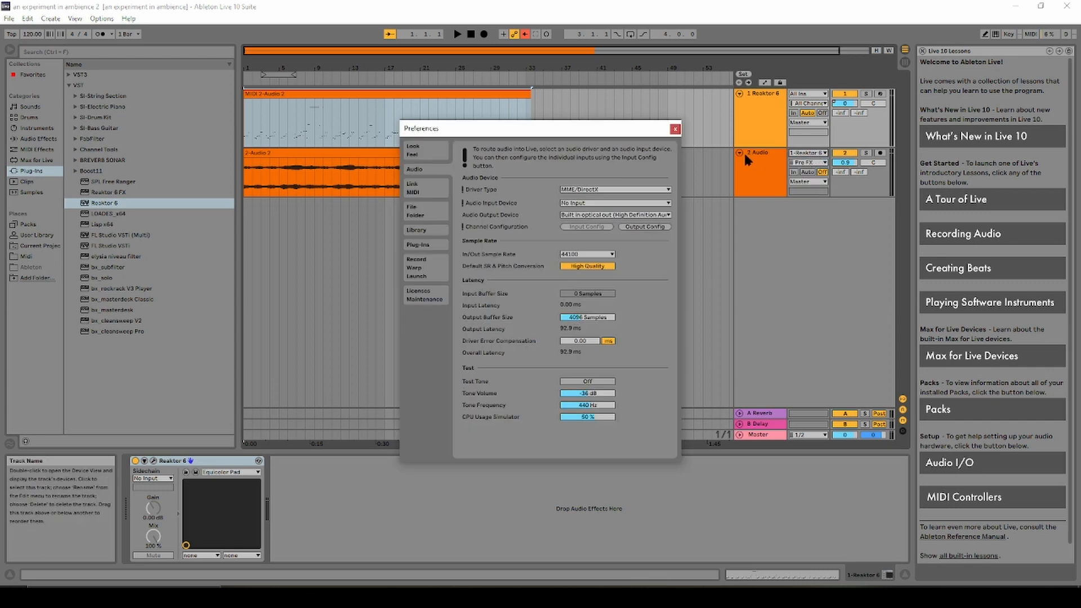
left_click(675, 129)
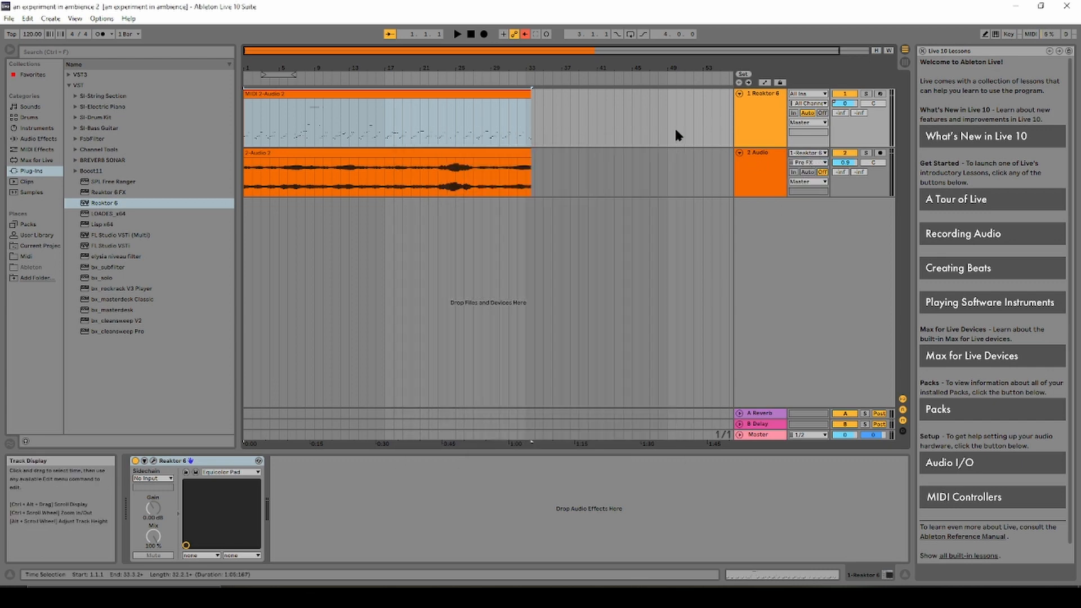
Check the preferences once more, then set Audio 2's Audio From to No Input.
left_click(827, 154)
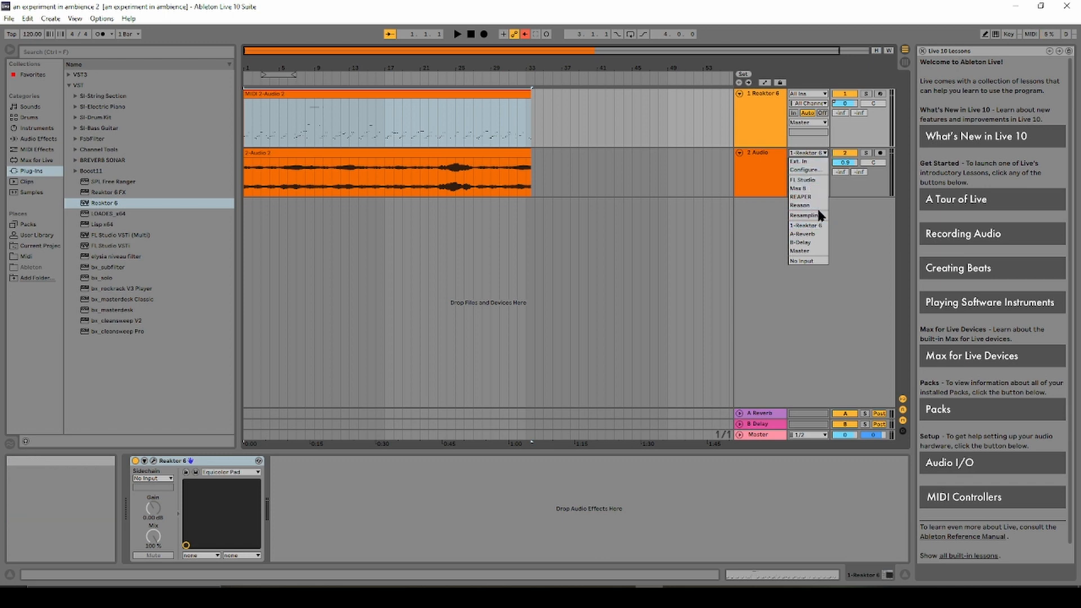
left_click(801, 170)
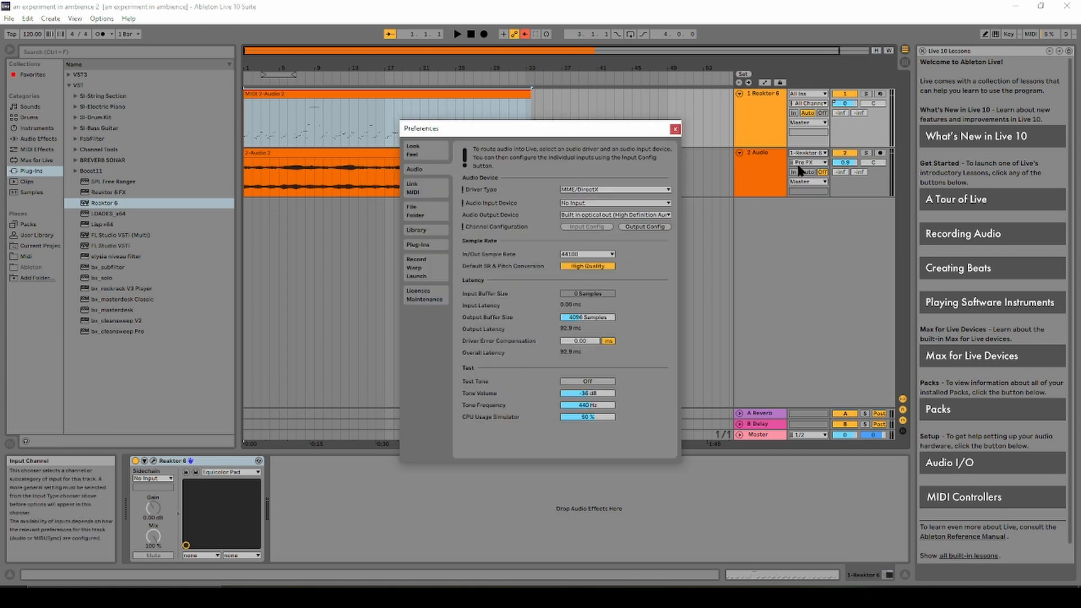
left_click(674, 129)
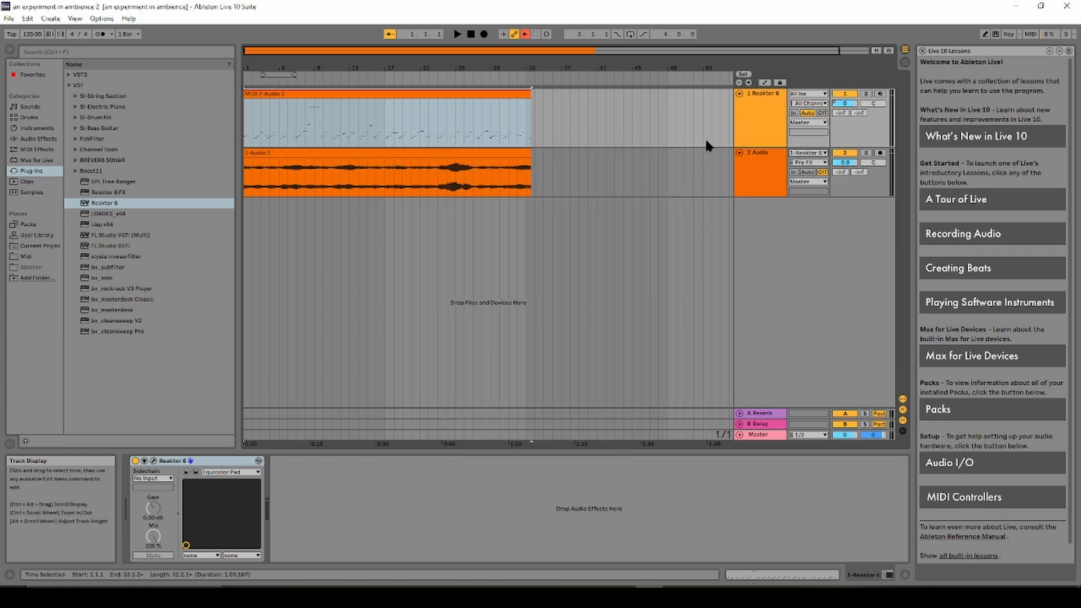
left_click(808, 153)
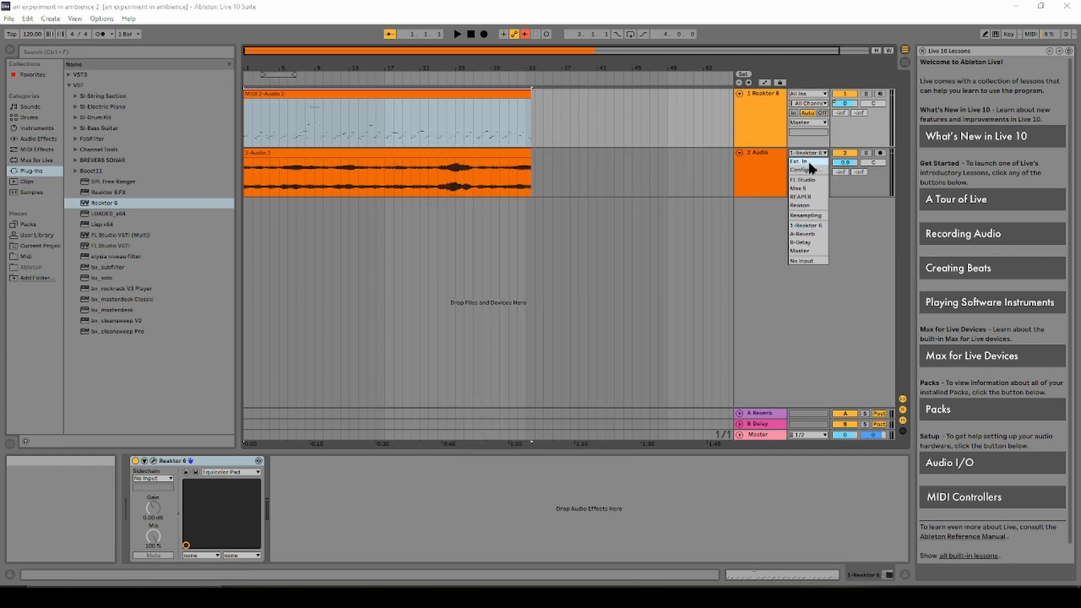
left_click(801, 259)
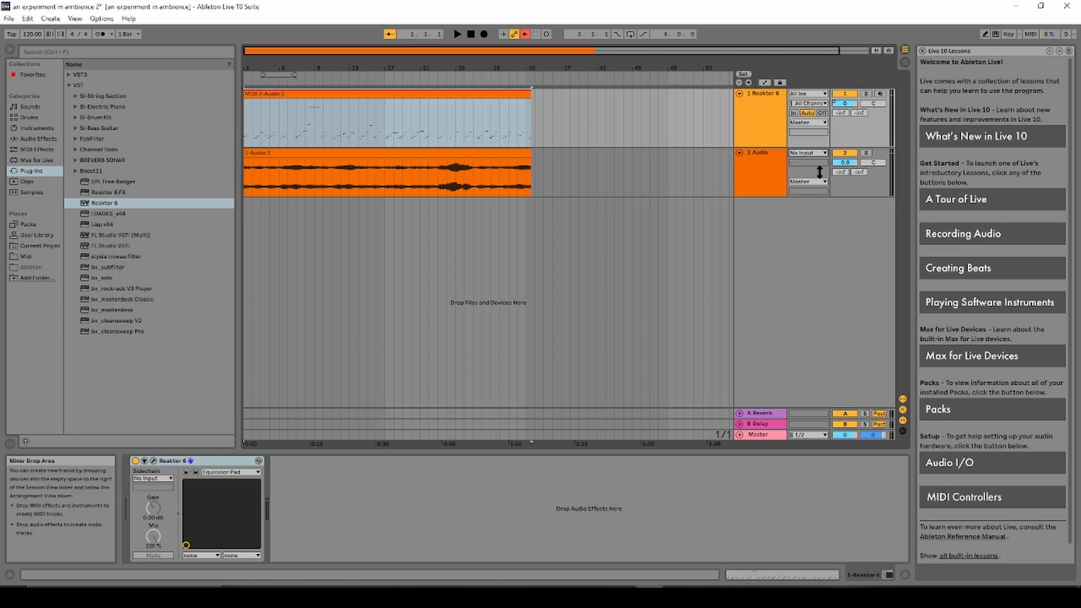
Freeze then unfreeze the 2 Audio track, and freeze the 1 Reaktor 6 MIDI track.
left_click(457, 35)
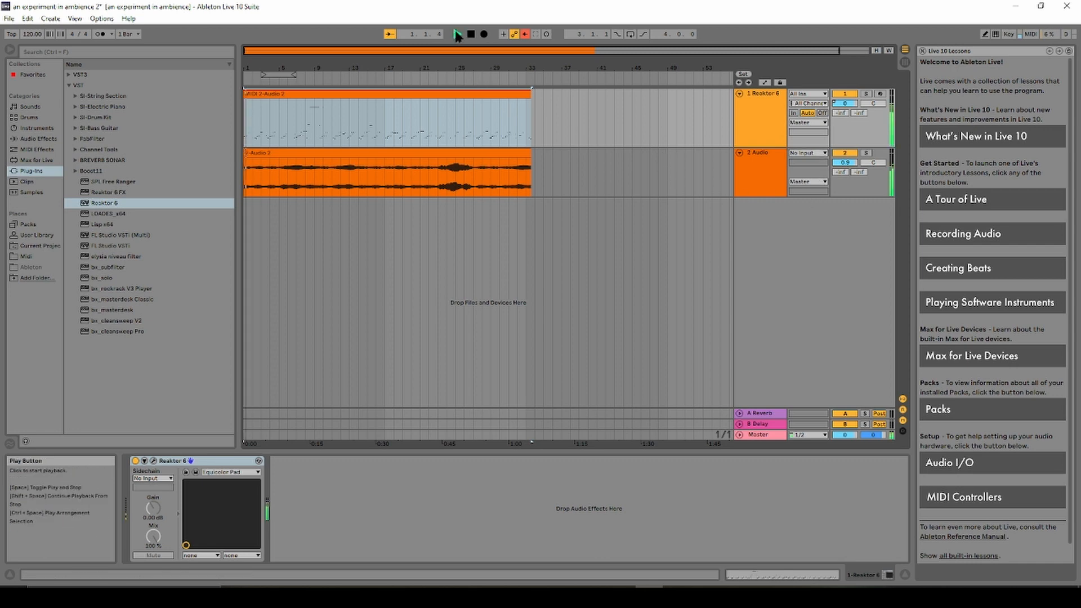
left_click(470, 35)
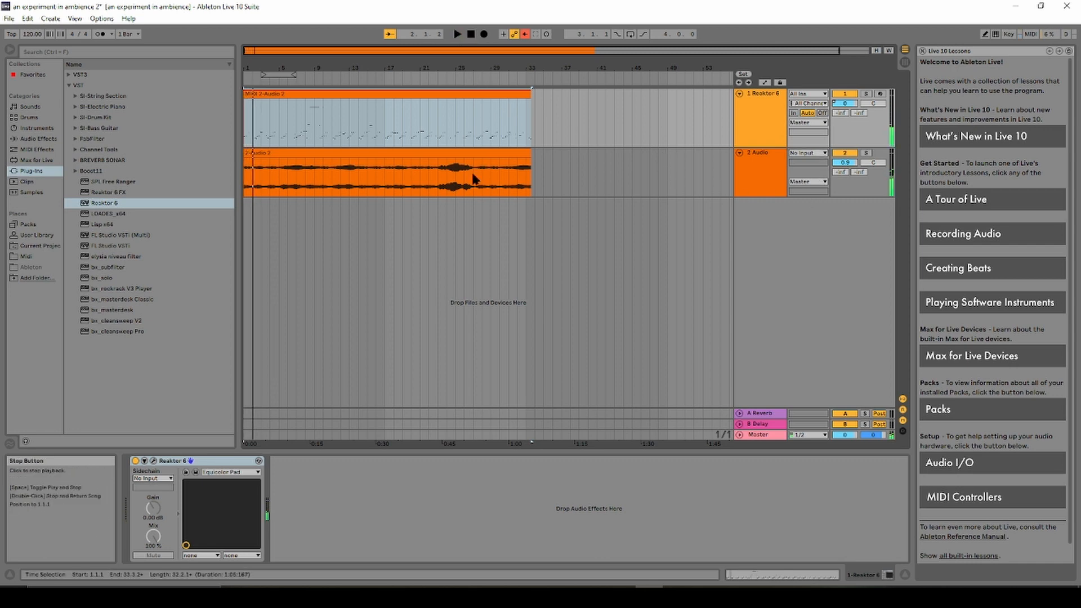
right_click(508, 164)
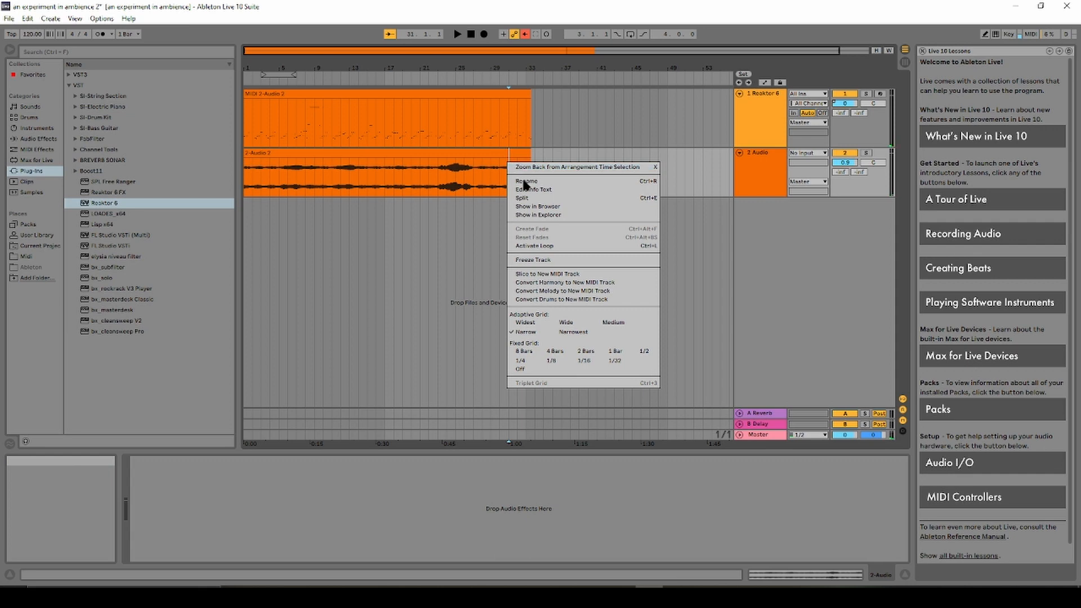
left_click(540, 260)
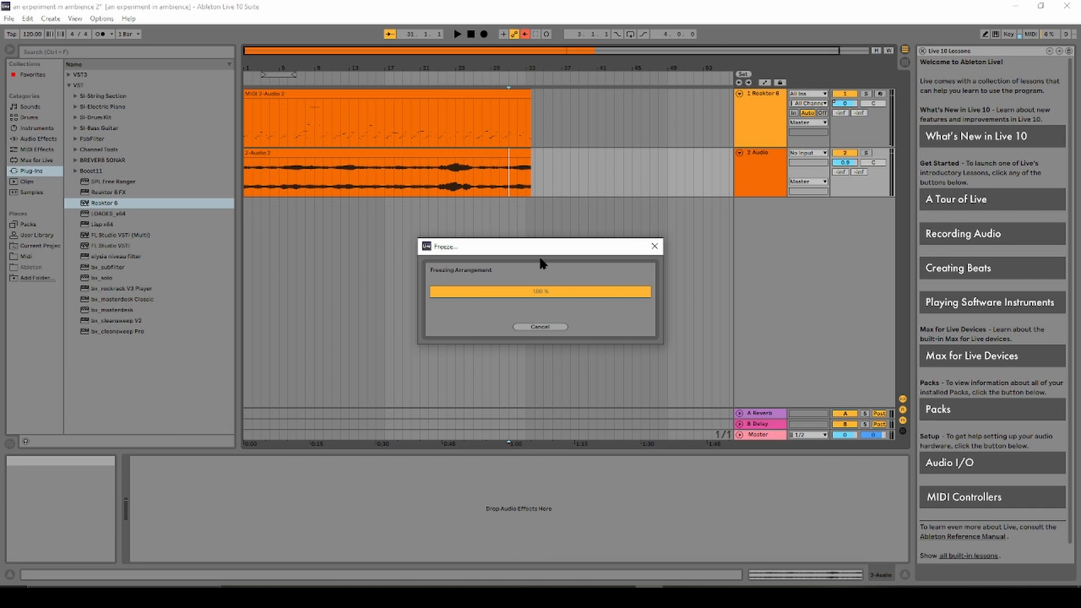
right_click(511, 169)
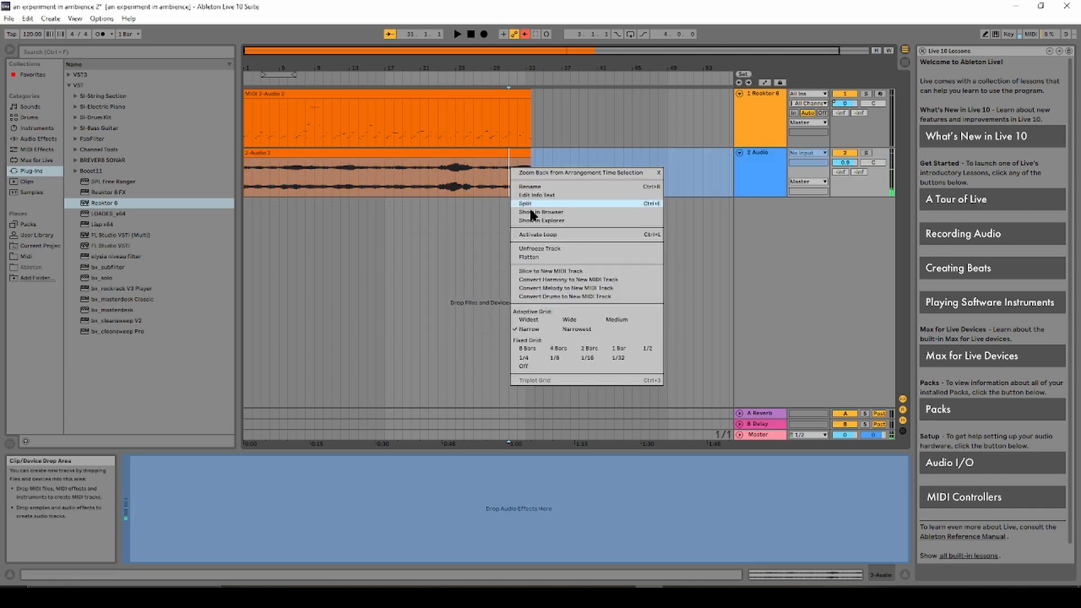
left_click(549, 246)
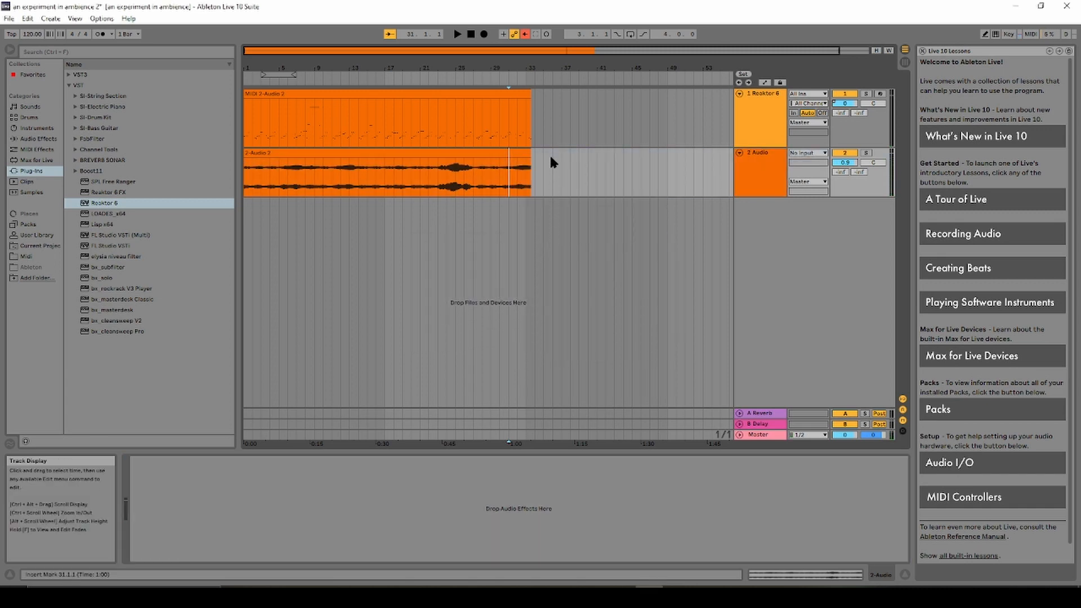
right_click(509, 110)
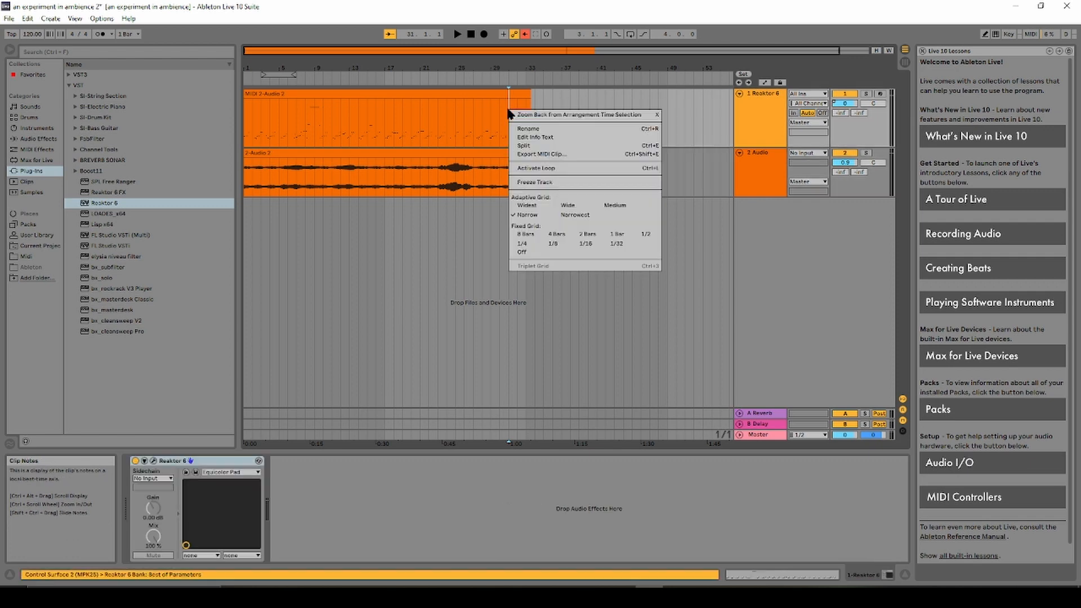
left_click(539, 182)
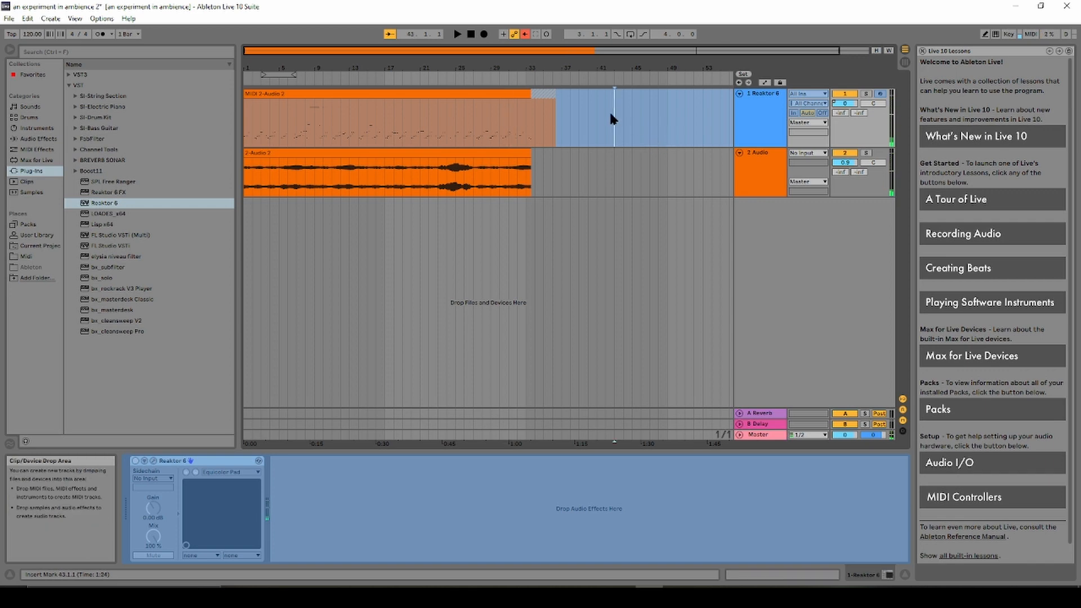
Flatten the frozen MIDI clip on the Reaktor 6 track into rendered audio.
left_click(509, 94)
left_click(509, 114)
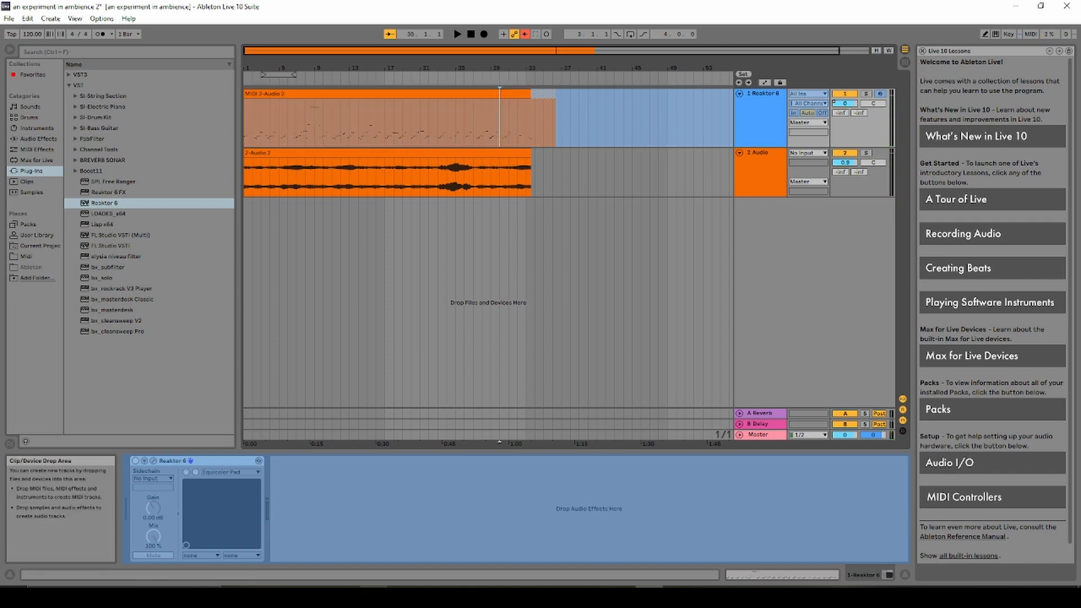
right_click(409, 107)
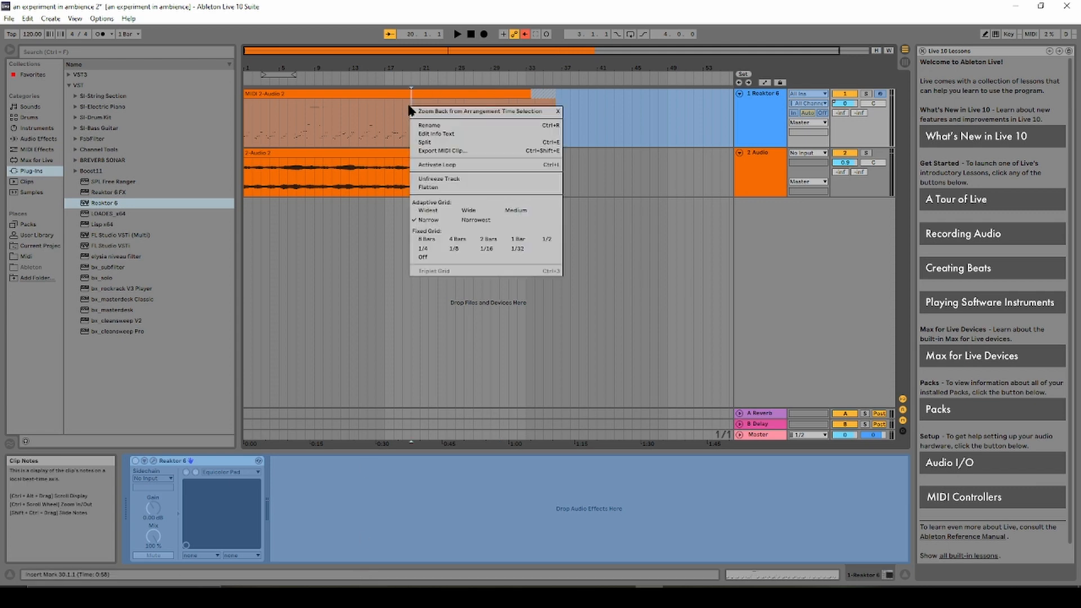
left_click(427, 188)
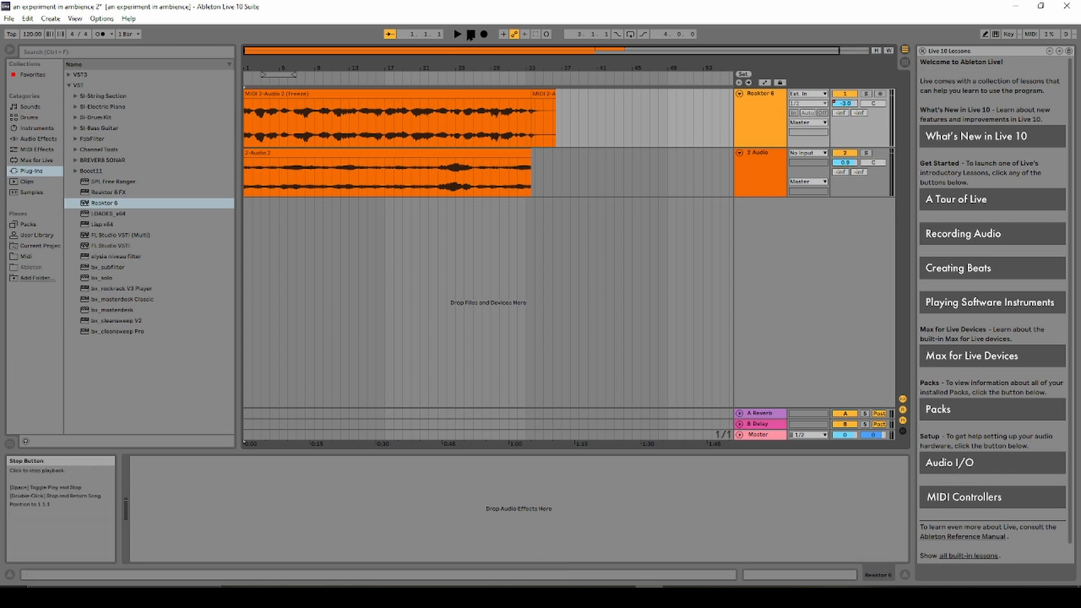
Play the flattened audio from the start, then open the Freeze 1-Reaktor 6 clip's waveform and play it again.
left_click(471, 35)
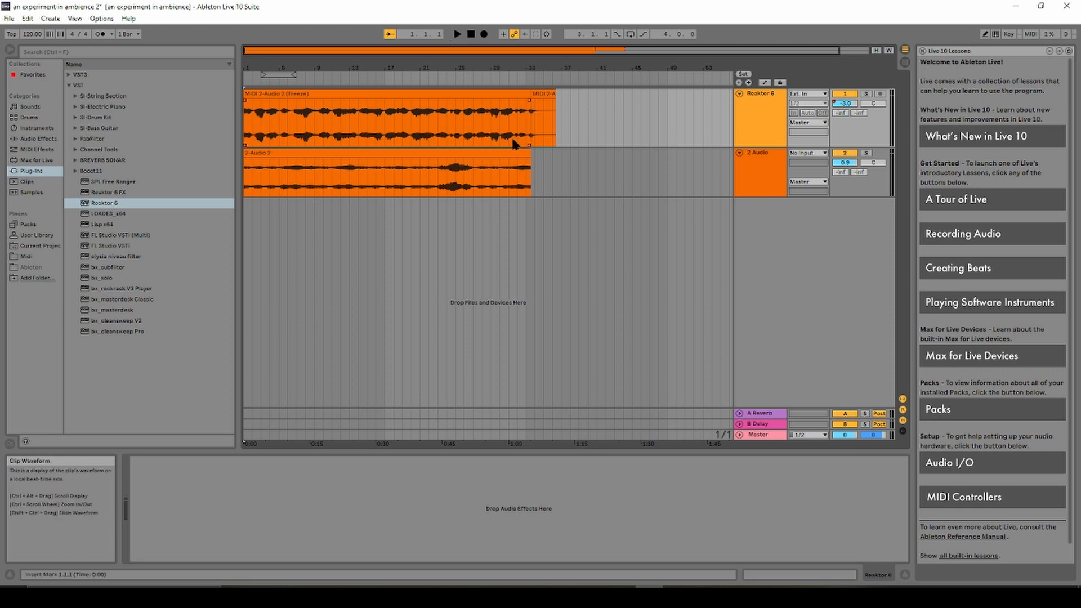
key("space")
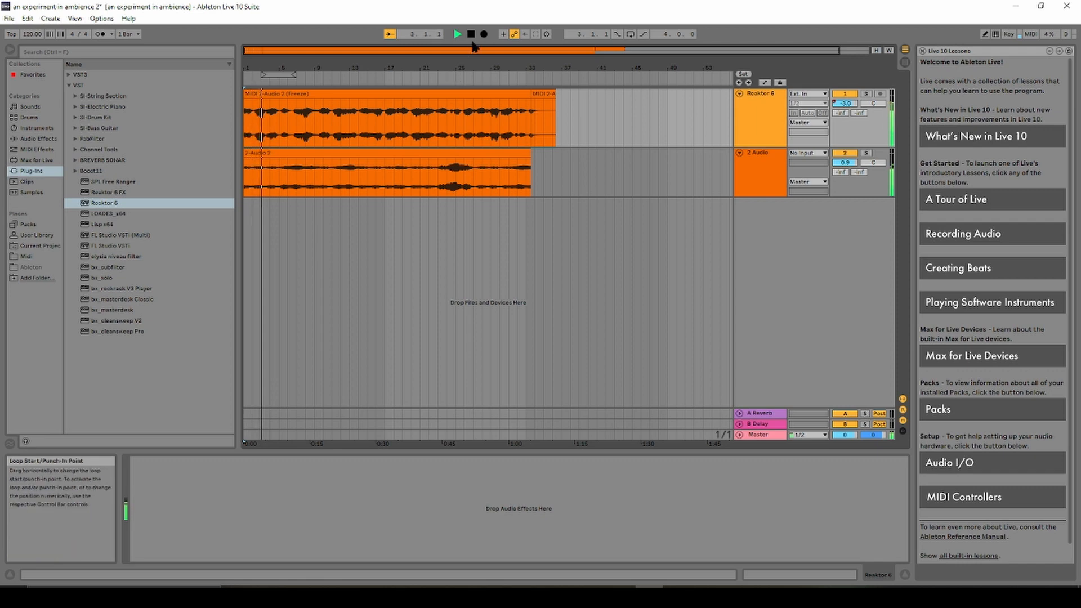
key("space")
double_click(442, 134)
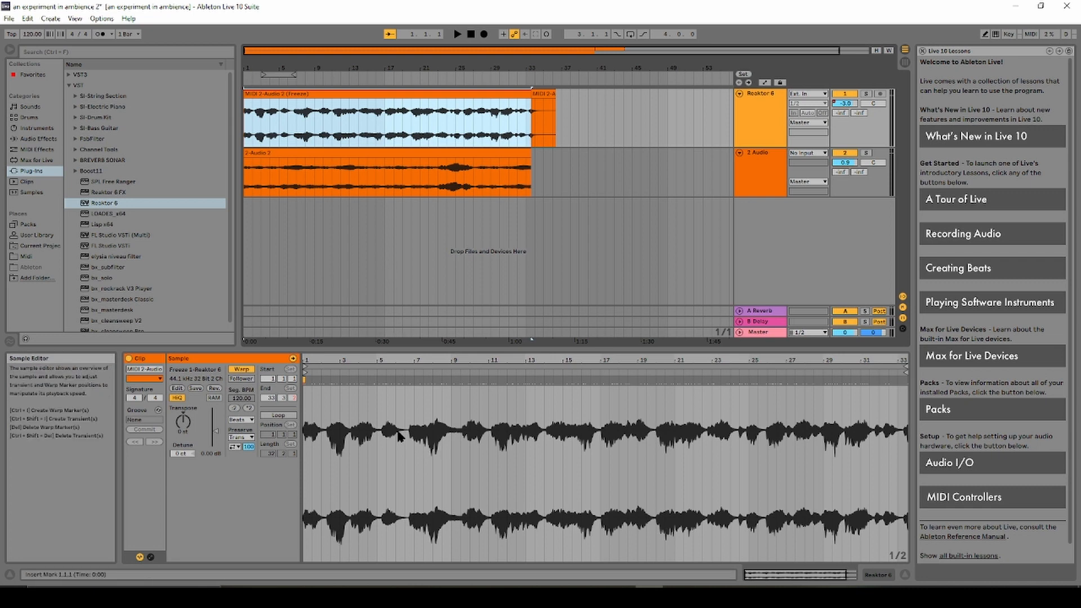
key("space")
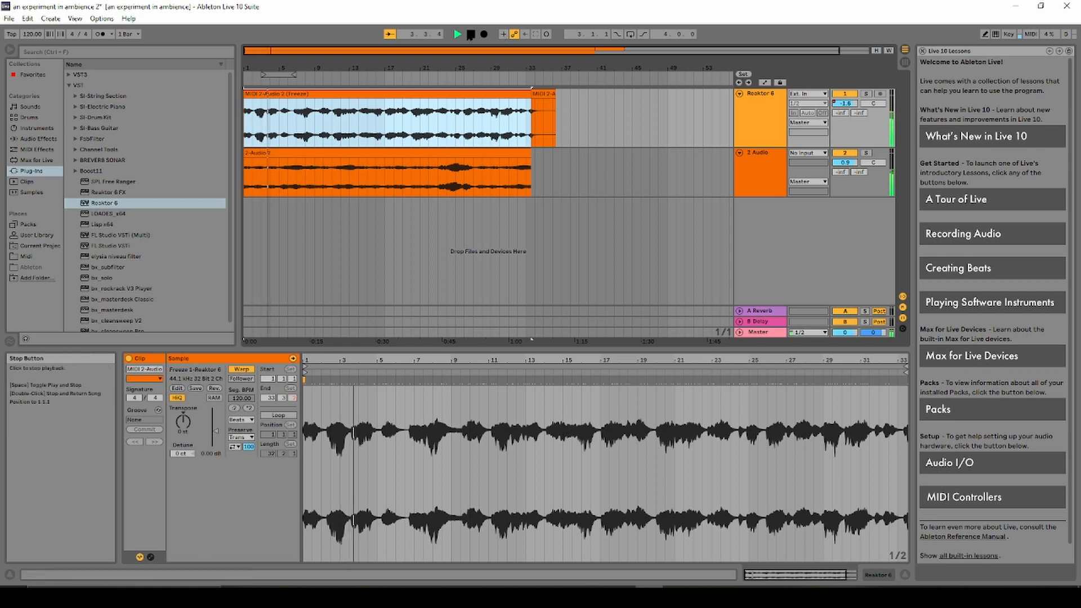
left_click(470, 34)
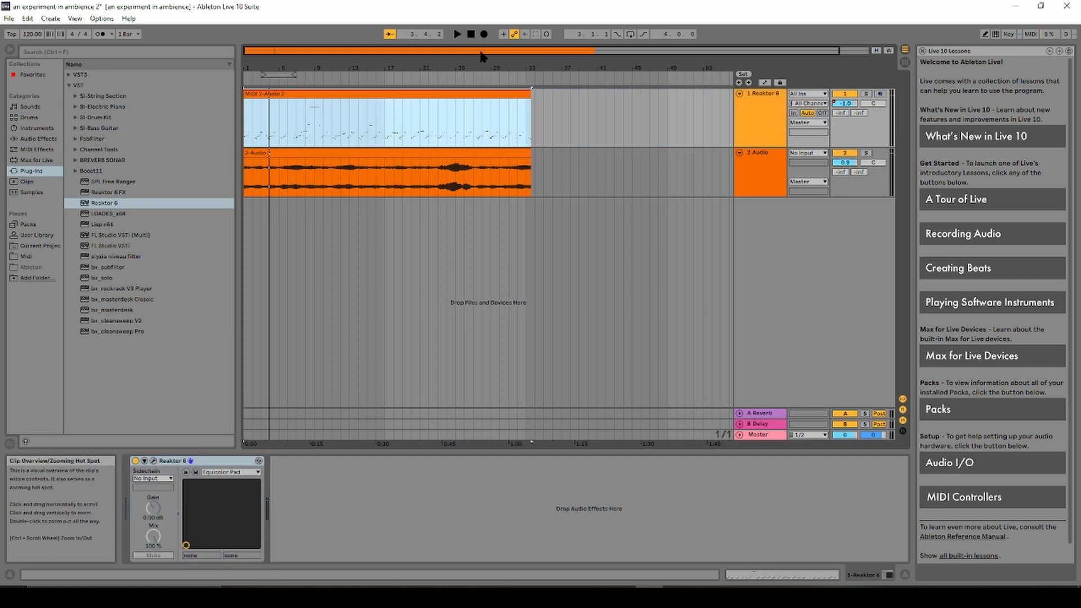
Show the MIDI 2-Audio 2 clip's notes in the MIDI Note Editor, then select the 2-Audio 2 clip.
left_click(452, 128)
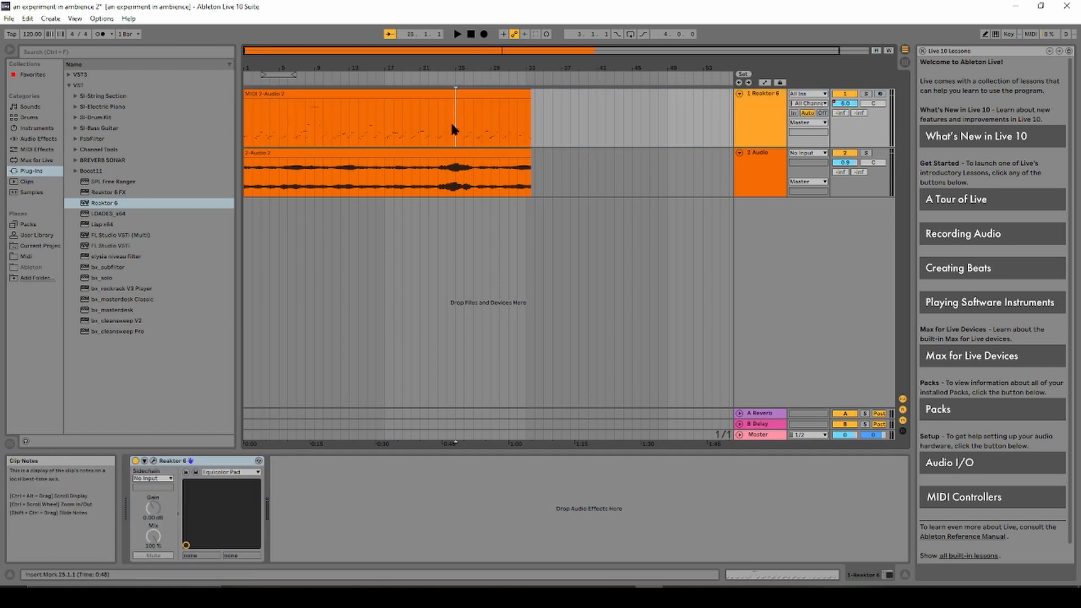
left_click(445, 90)
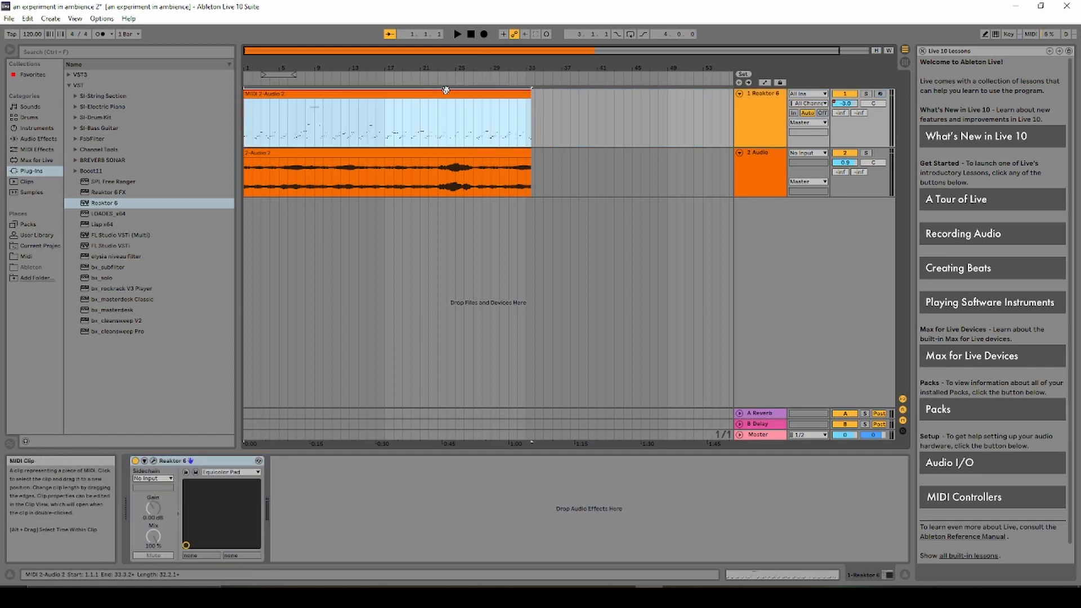
double_click(446, 93)
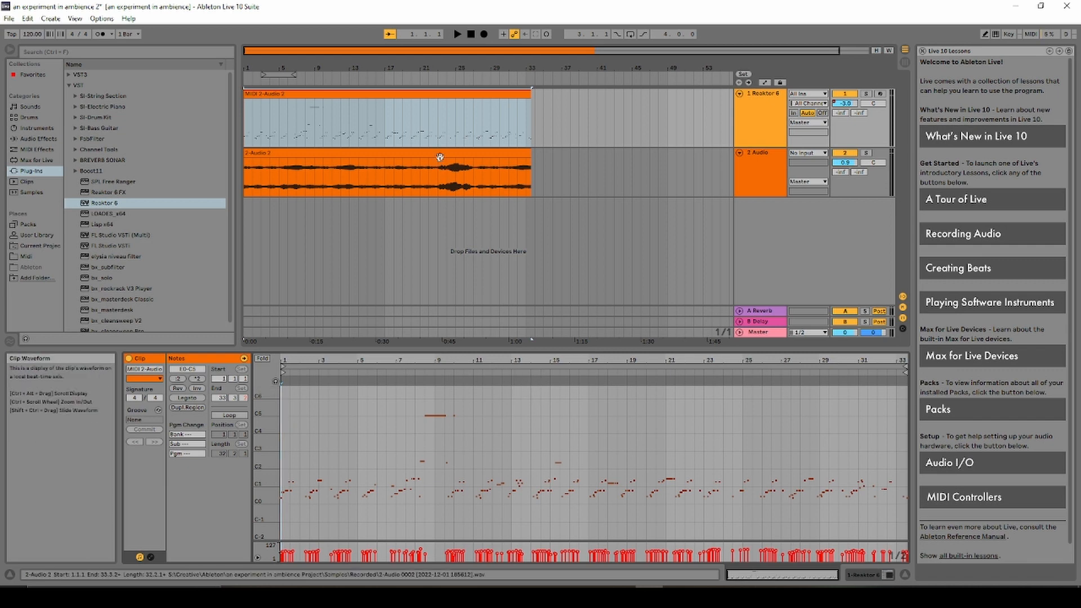
left_click(434, 189)
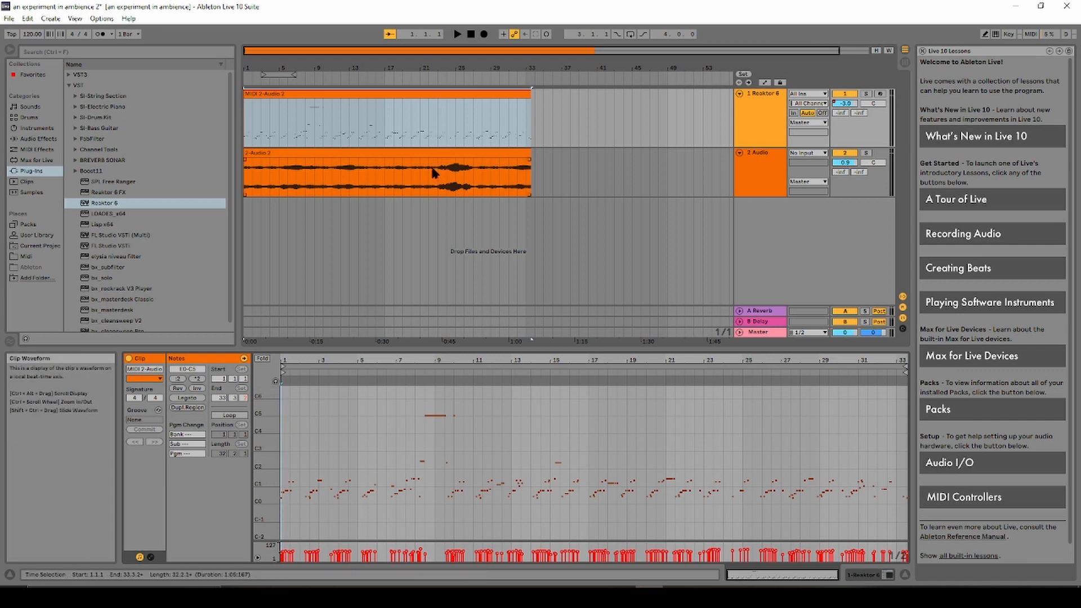